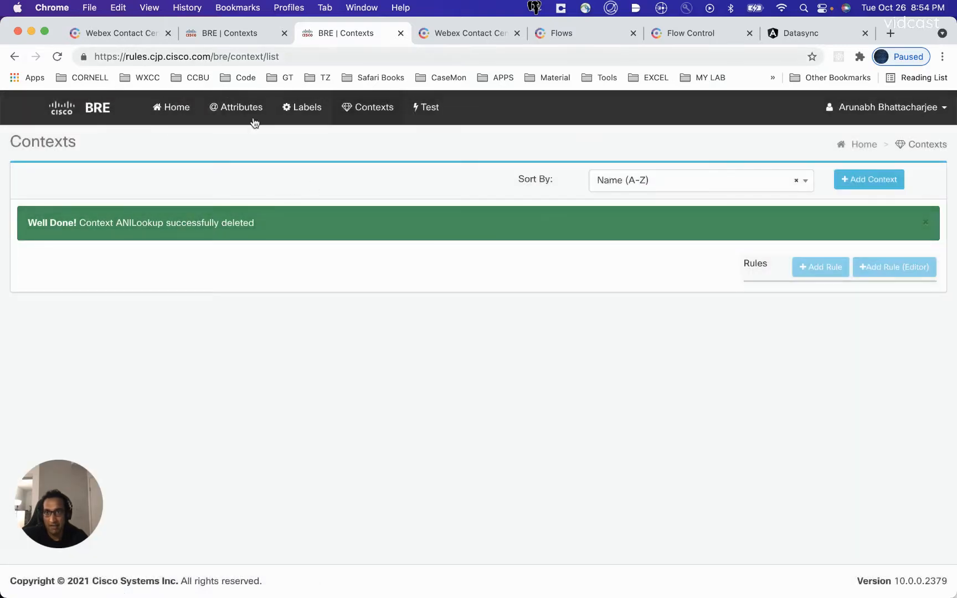
# Step: Open the BRE dashboard from the Webex CC portal, close BRE | Contexts, and show the Flows list
pyautogui.click(122, 37)
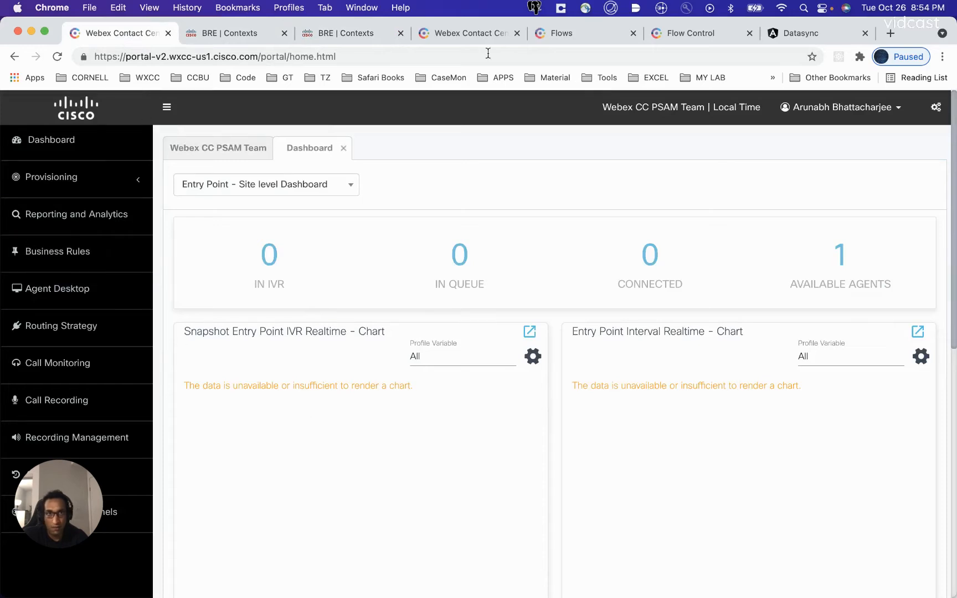
pyautogui.click(49, 254)
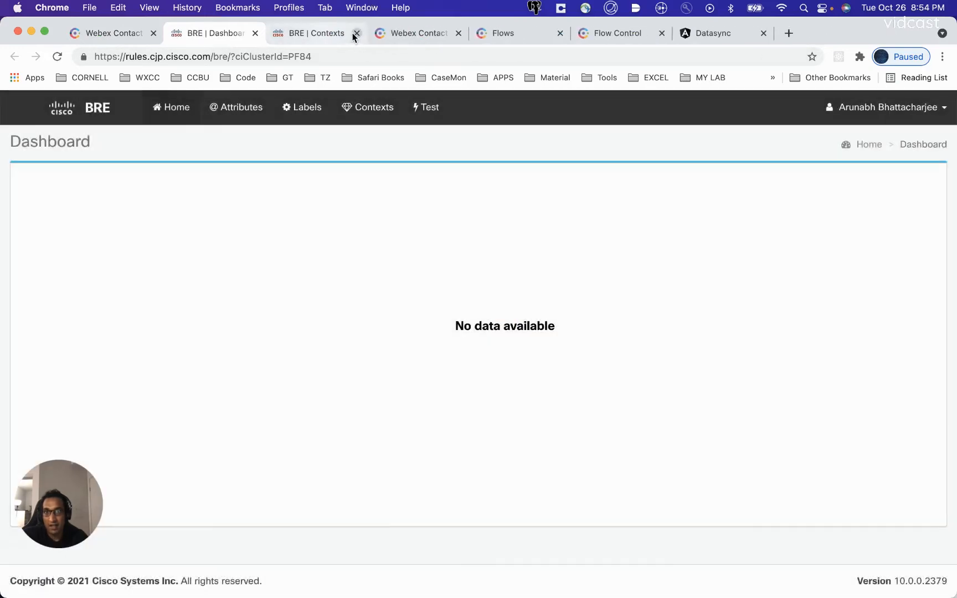
pyautogui.click(356, 34)
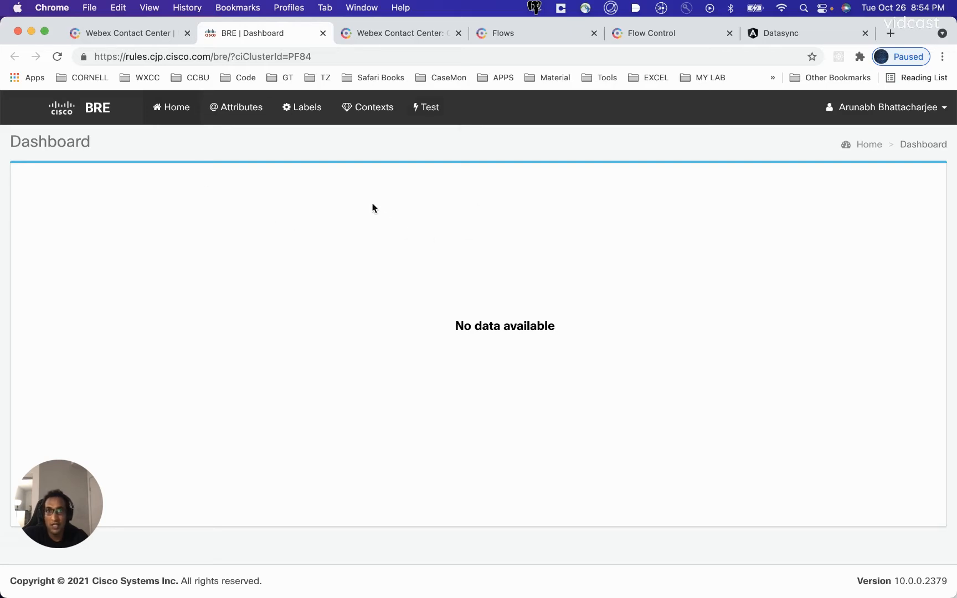
pyautogui.click(502, 34)
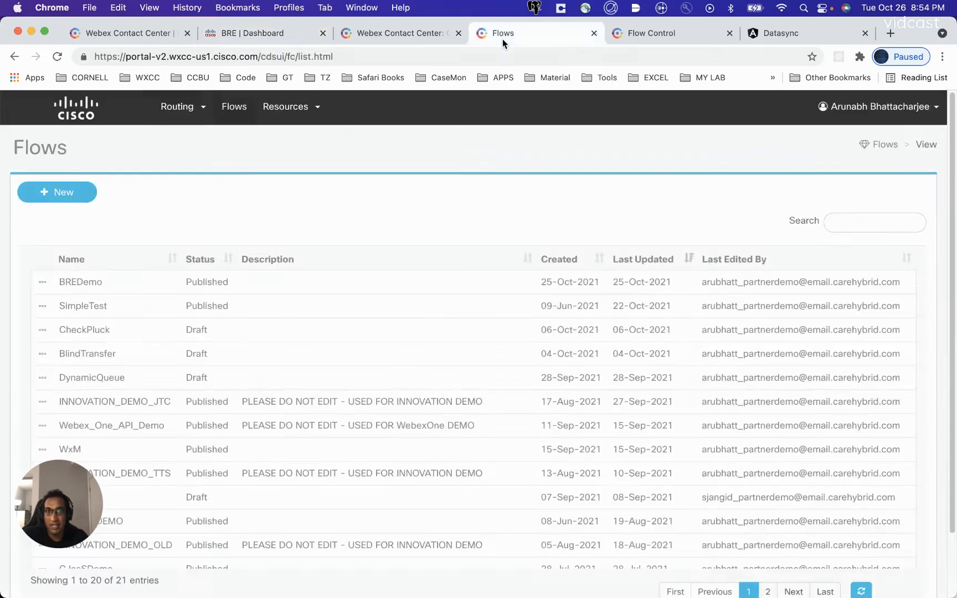
# Step: Bring up the BREDemo flow, dismiss Validation Details, then add and delete a trial BRE Request node
pyautogui.click(653, 34)
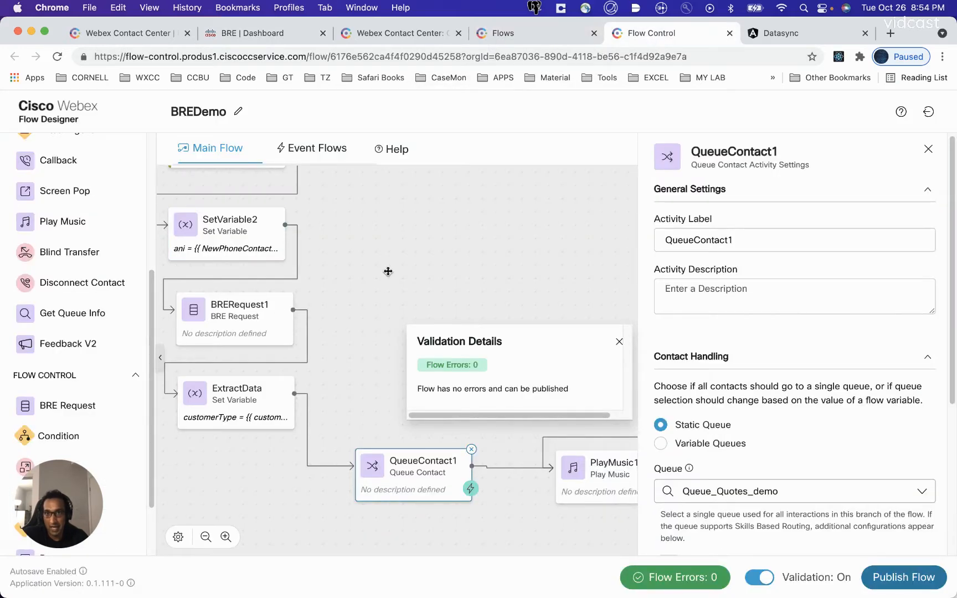
pyautogui.moveTo(387, 271); pyautogui.dragTo(513, 362)
pyautogui.moveTo(468, 244); pyautogui.dragTo(448, 260)
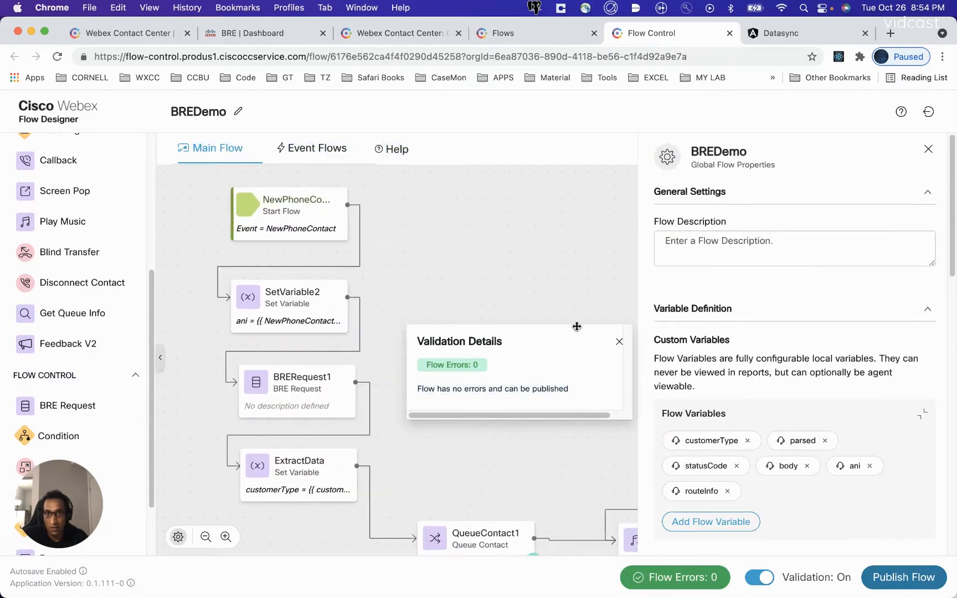
pyautogui.click(618, 343)
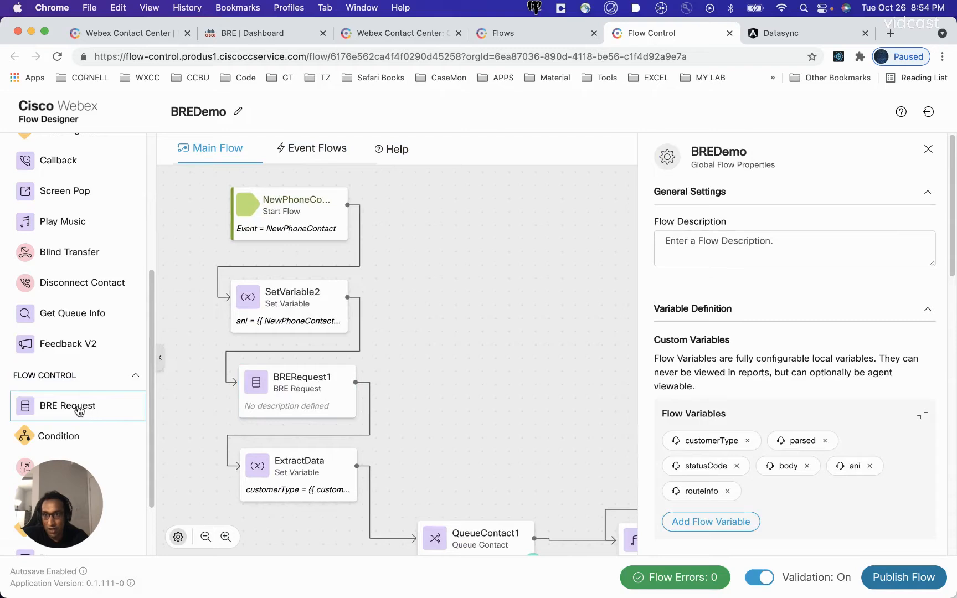
pyautogui.moveTo(82, 409); pyautogui.dragTo(479, 281)
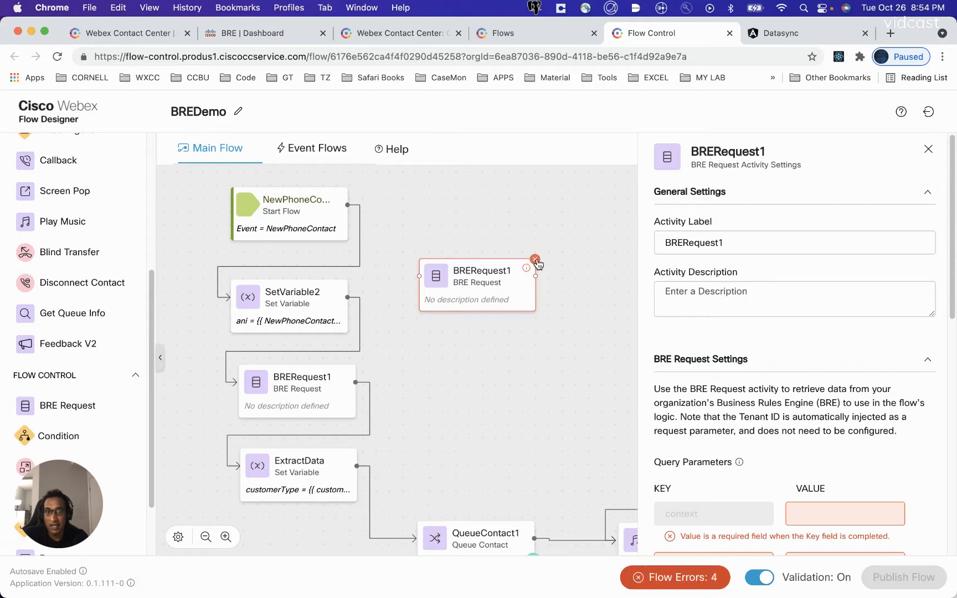
pyautogui.click(535, 260)
# Step: Inspect BRERequest1's Query Parameters (context ANILookup, ani key), then return to the BRE dashboard
pyautogui.moveTo(305, 409); pyautogui.dragTo(292, 403)
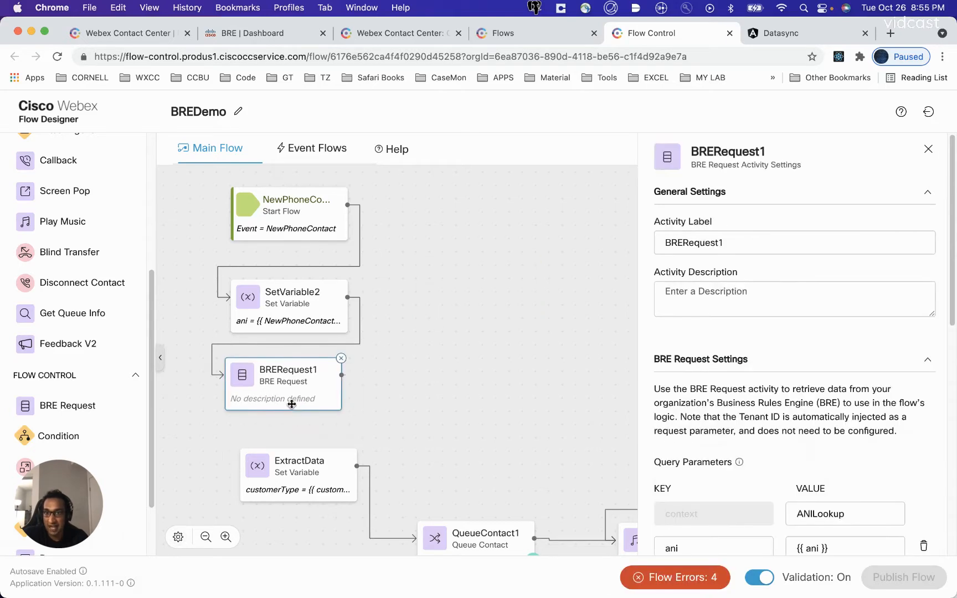
pyautogui.scroll(-2, 775, 410)
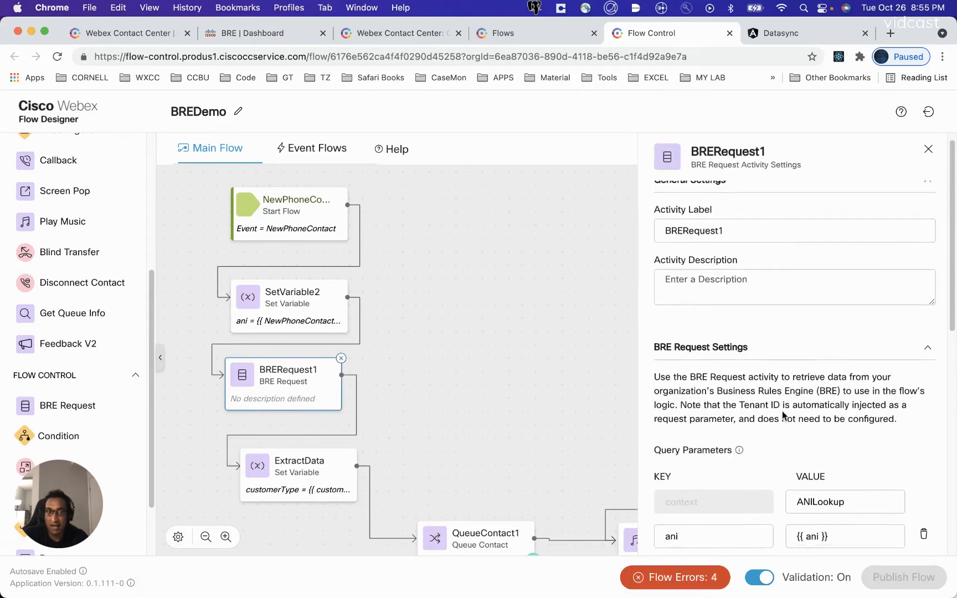
pyautogui.scroll(-2, 775, 412)
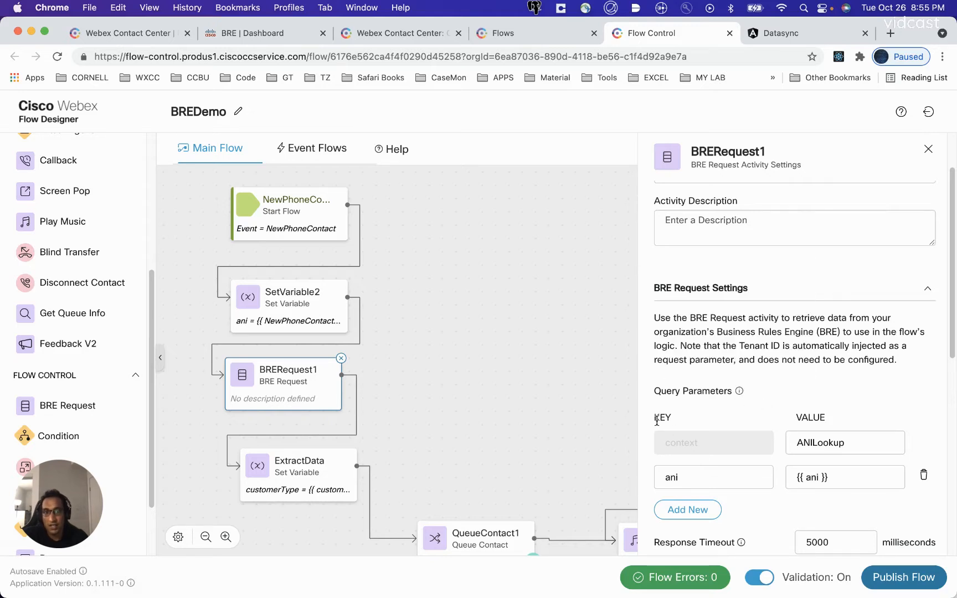
pyautogui.moveTo(657, 421); pyautogui.dragTo(695, 434)
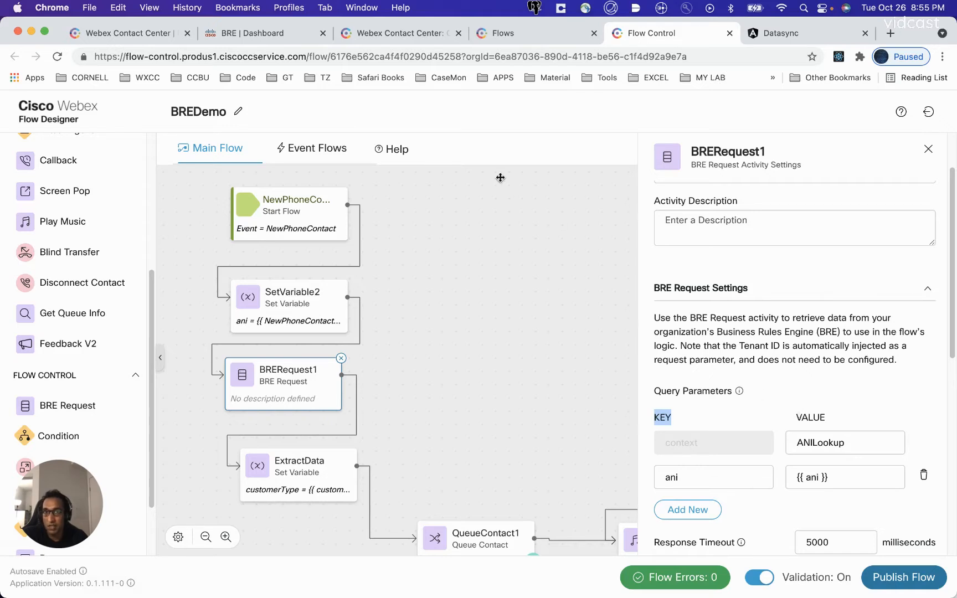
pyautogui.click(251, 34)
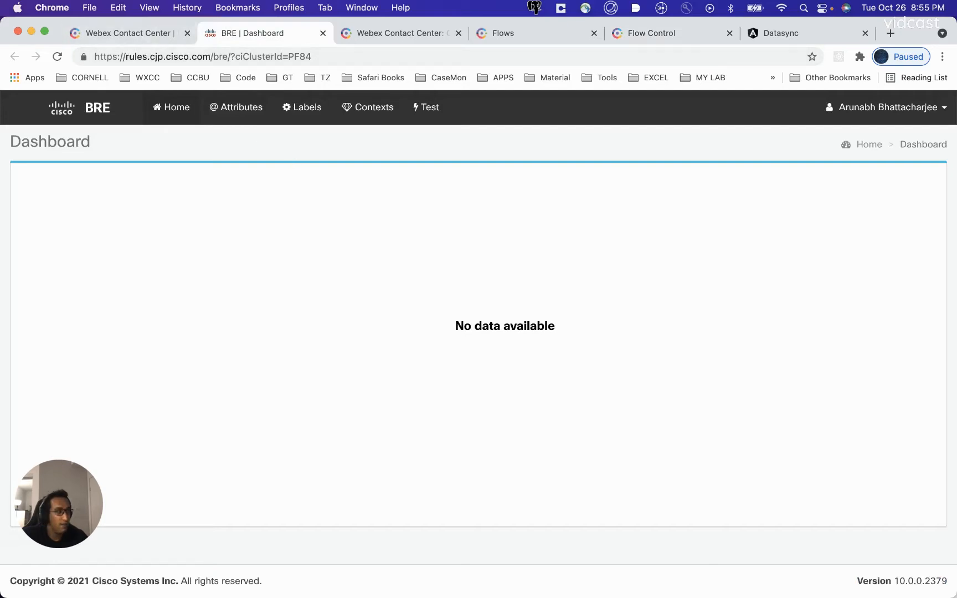
# Step: Bring VS Code forward and add a space after the comma on lines 1–8
pyautogui.press('super+Tab')
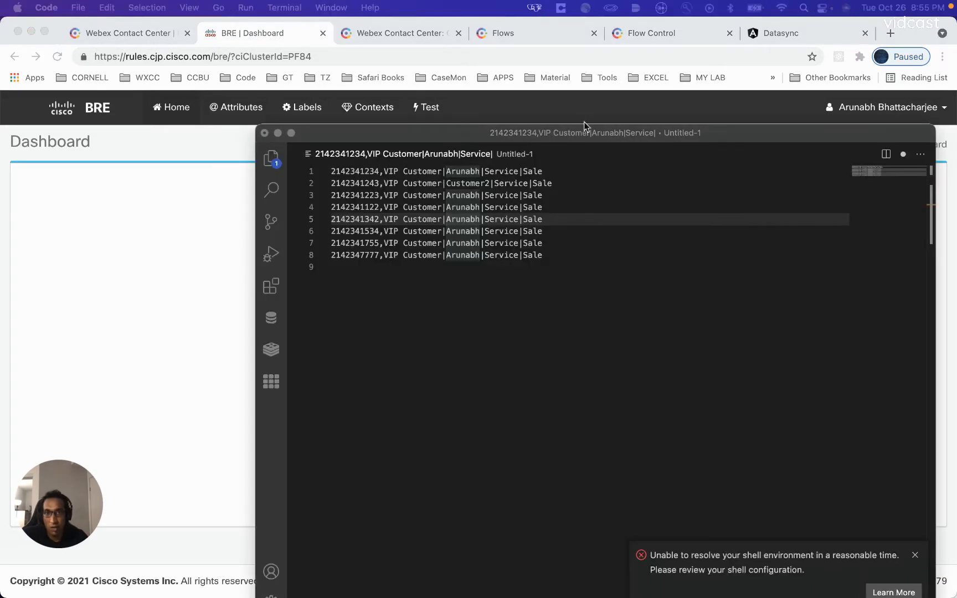
pyautogui.moveTo(584, 129); pyautogui.dragTo(389, 129)
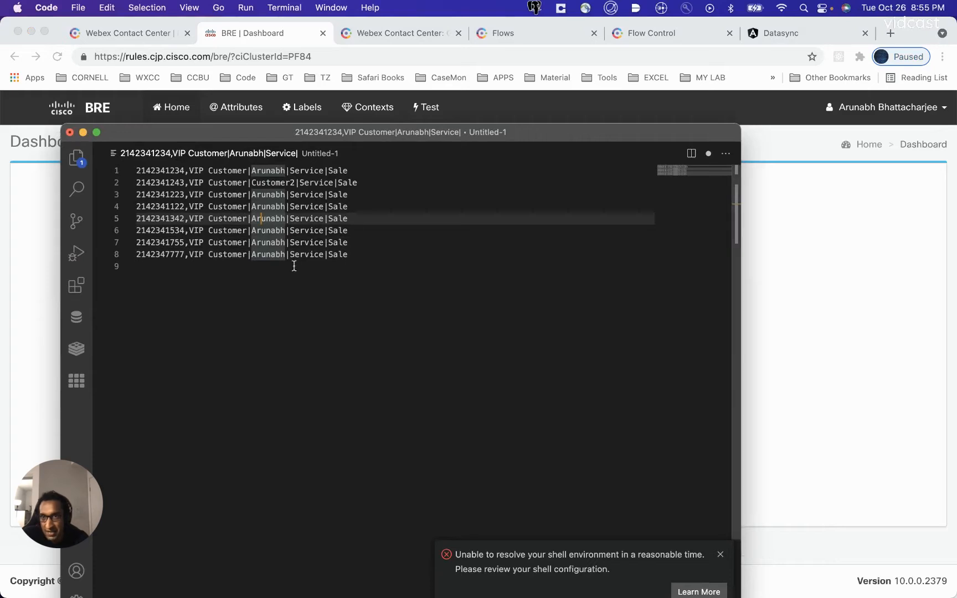
pyautogui.click(294, 266)
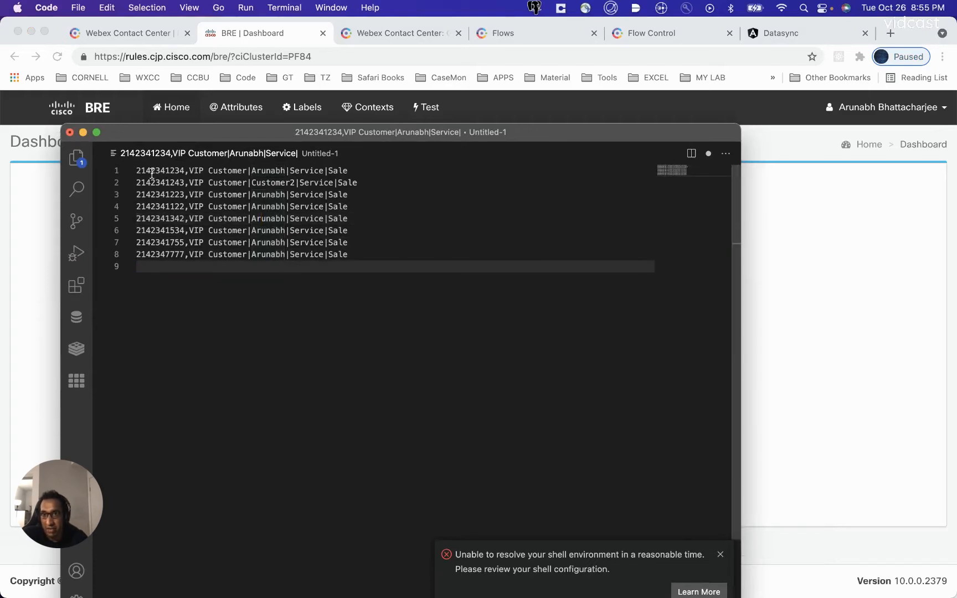
pyautogui.click(189, 171)
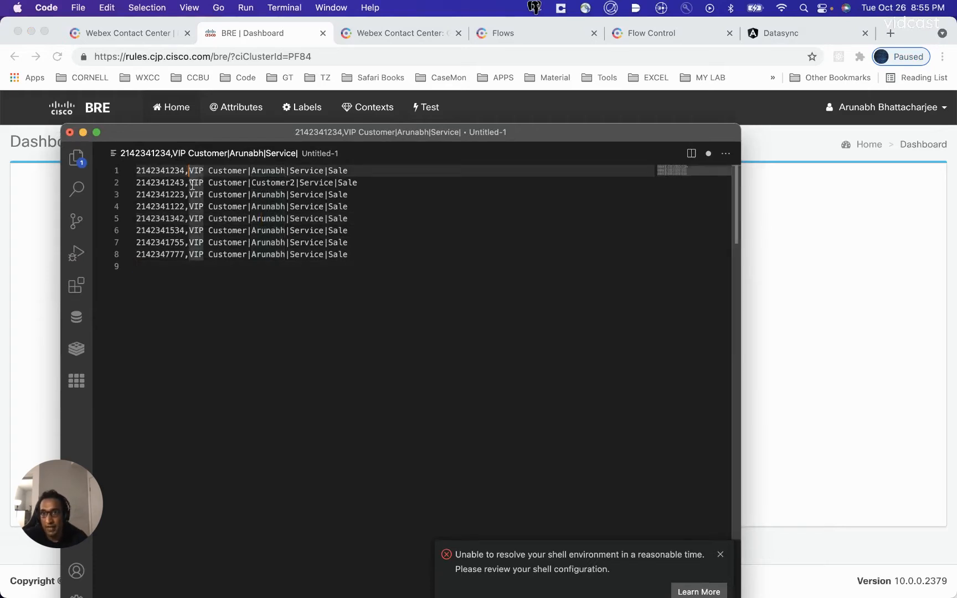
pyautogui.click(189, 182)
pyautogui.click(189, 195)
pyautogui.click(189, 206)
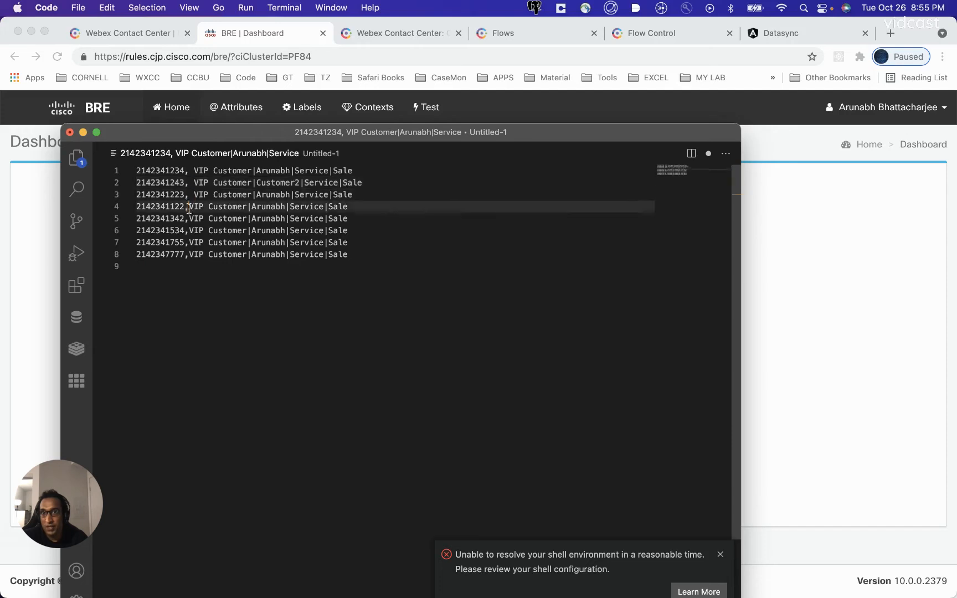
pyautogui.click(189, 219)
pyautogui.click(188, 230)
pyautogui.click(188, 243)
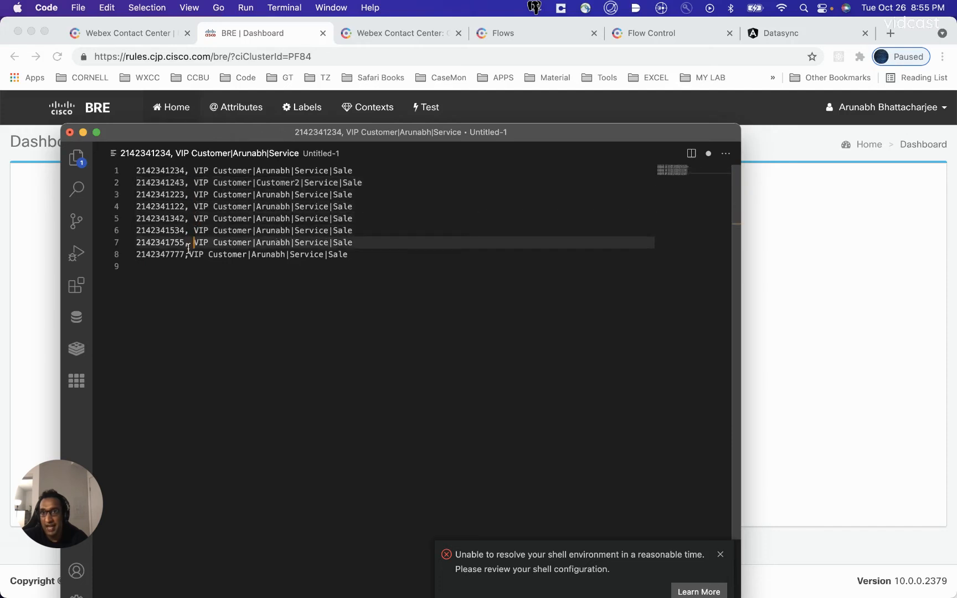
pyautogui.click(189, 255)
# Step: Select the phone number on each of the eight sample data lines in turn
pyautogui.doubleClick(165, 171)
pyautogui.doubleClick(165, 183)
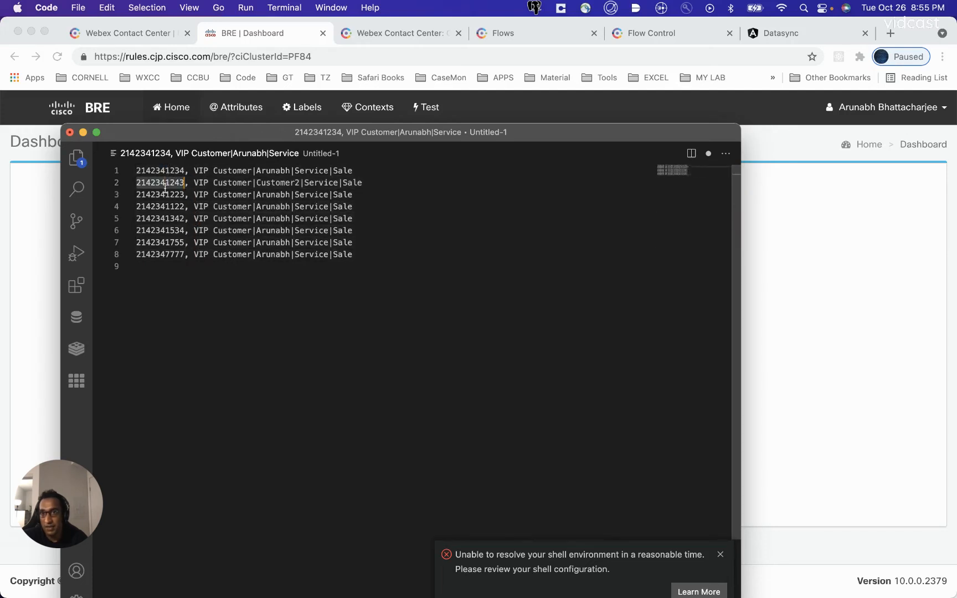
pyautogui.click(165, 195)
pyautogui.doubleClick(165, 195)
pyautogui.doubleClick(165, 207)
pyautogui.doubleClick(165, 219)
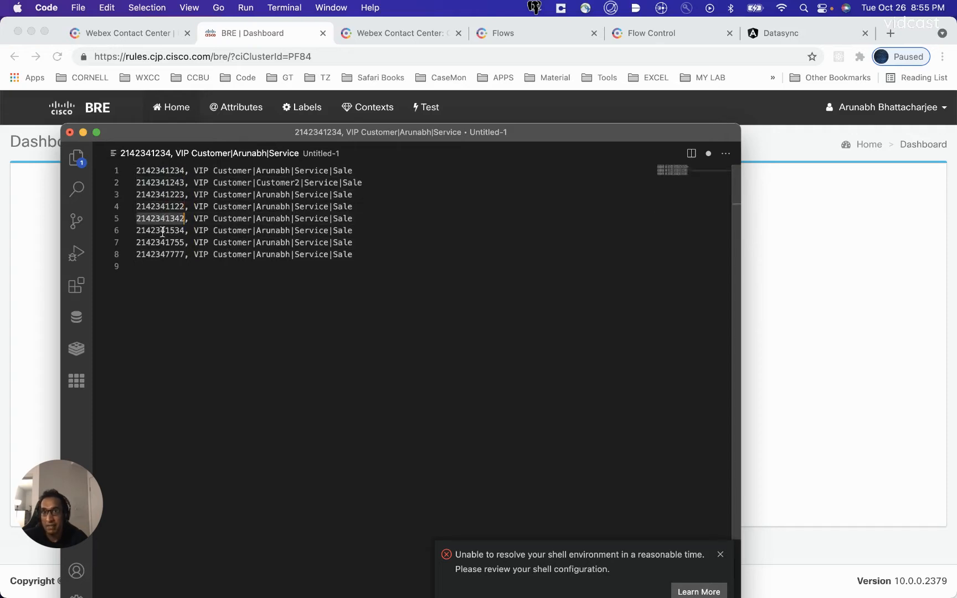
pyautogui.doubleClick(165, 231)
pyautogui.doubleClick(165, 242)
pyautogui.doubleClick(165, 255)
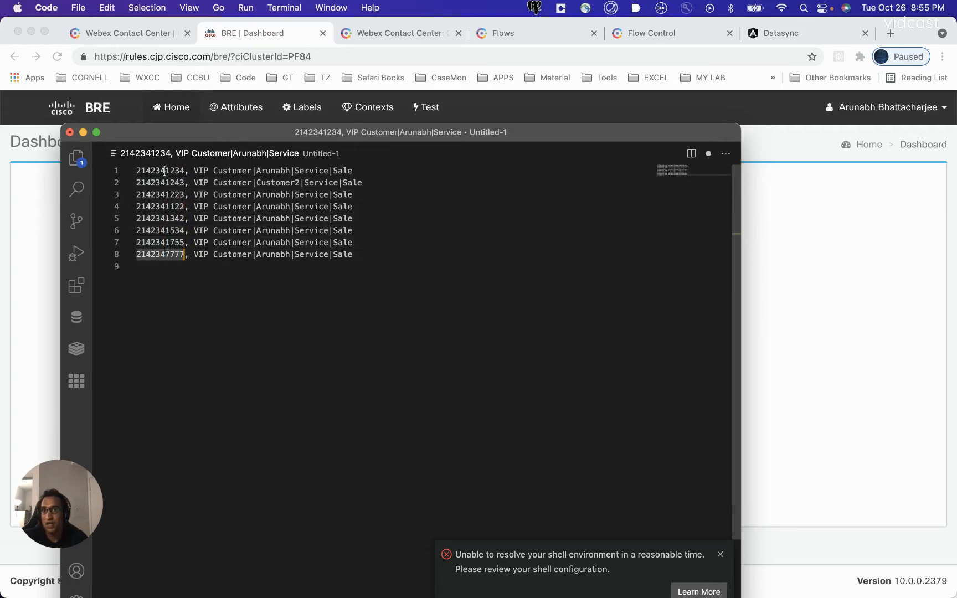
pyautogui.click(163, 171)
pyautogui.doubleClick(163, 171)
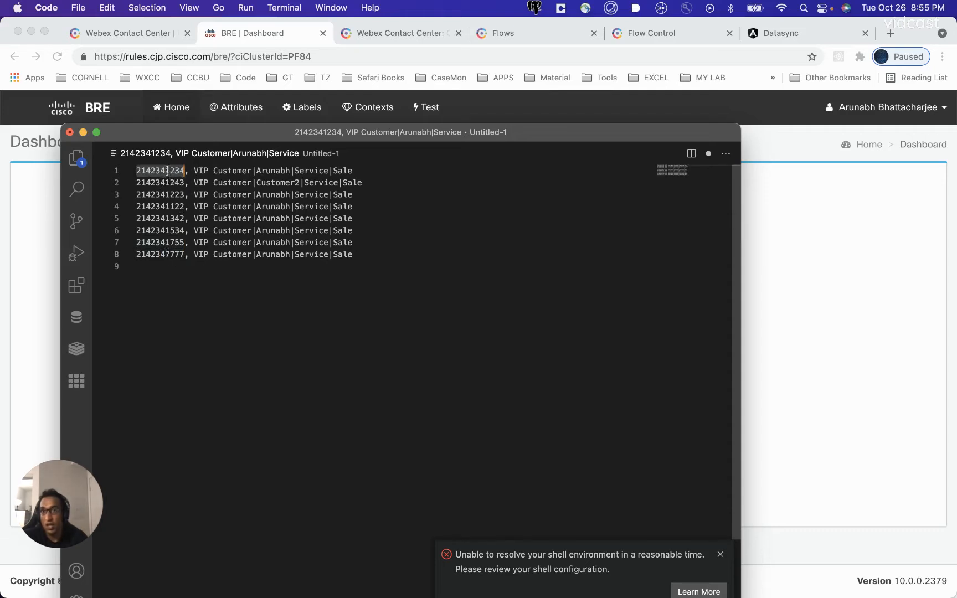
pyautogui.moveTo(194, 171); pyautogui.dragTo(354, 169)
pyautogui.moveTo(195, 183); pyautogui.dragTo(398, 182)
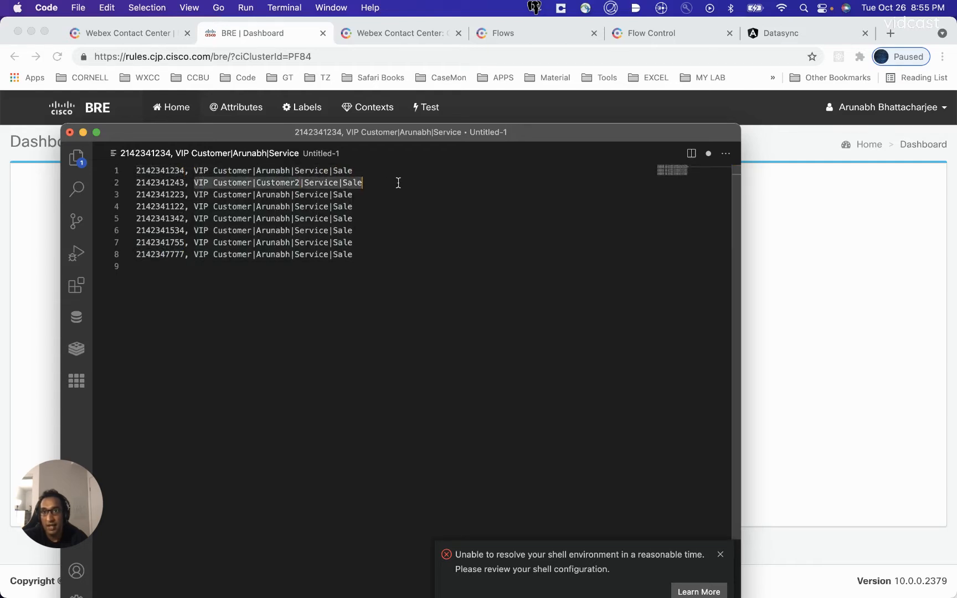
pyautogui.click(228, 181)
pyautogui.moveTo(195, 170); pyautogui.dragTo(360, 171)
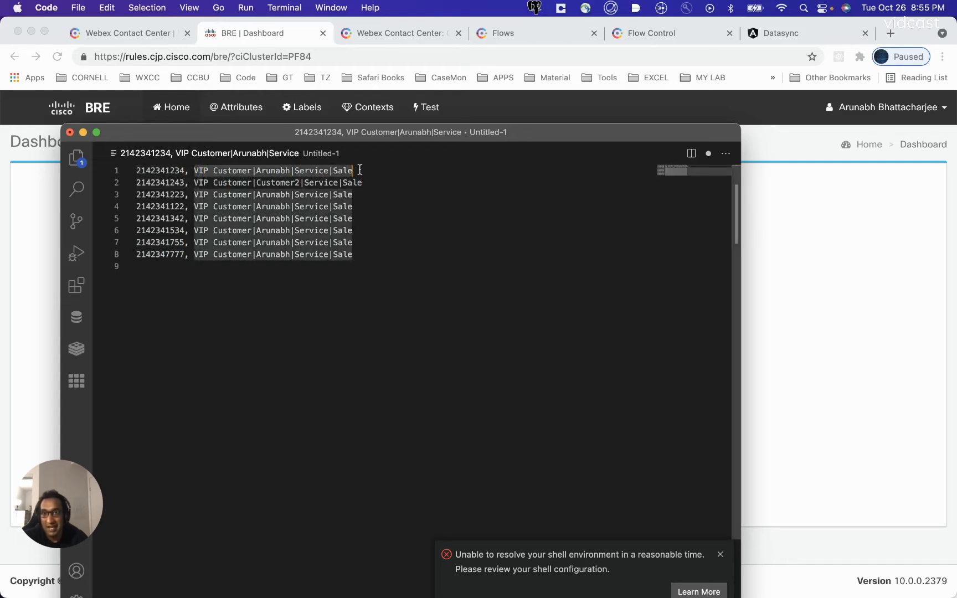
pyautogui.click(252, 171)
pyautogui.moveTo(256, 172); pyautogui.dragTo(253, 171)
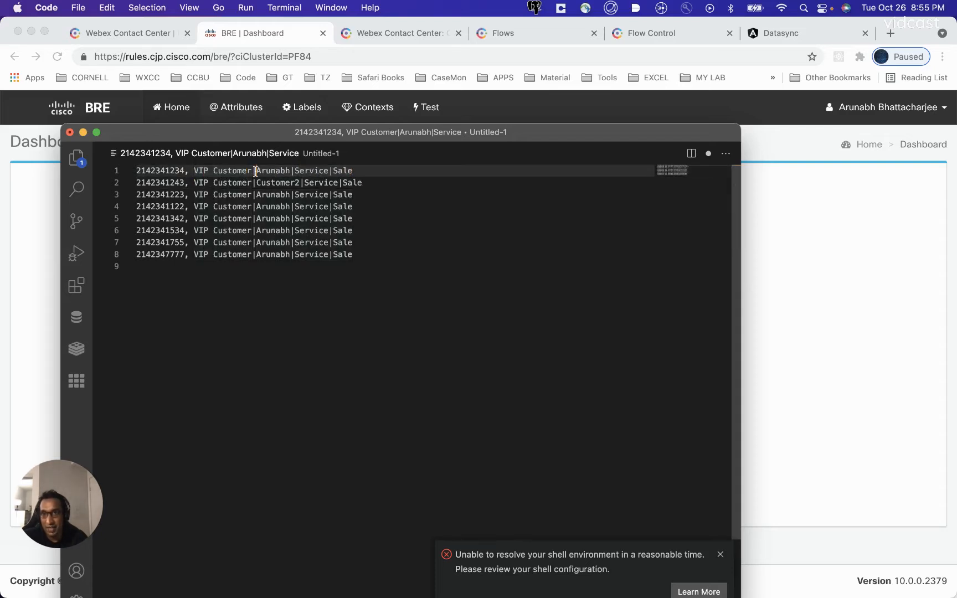
pyautogui.moveTo(191, 170); pyautogui.dragTo(395, 168)
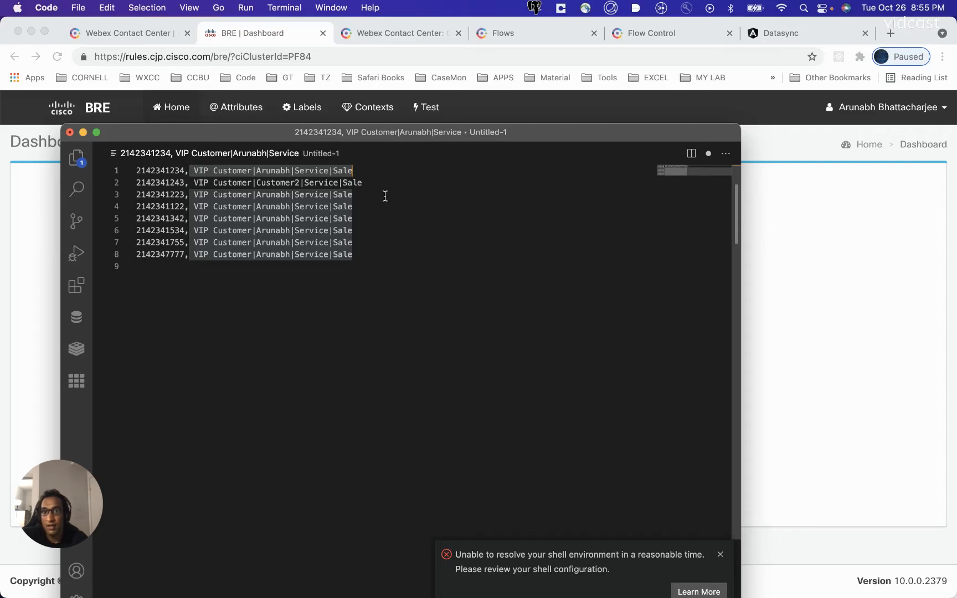
pyautogui.click(284, 254)
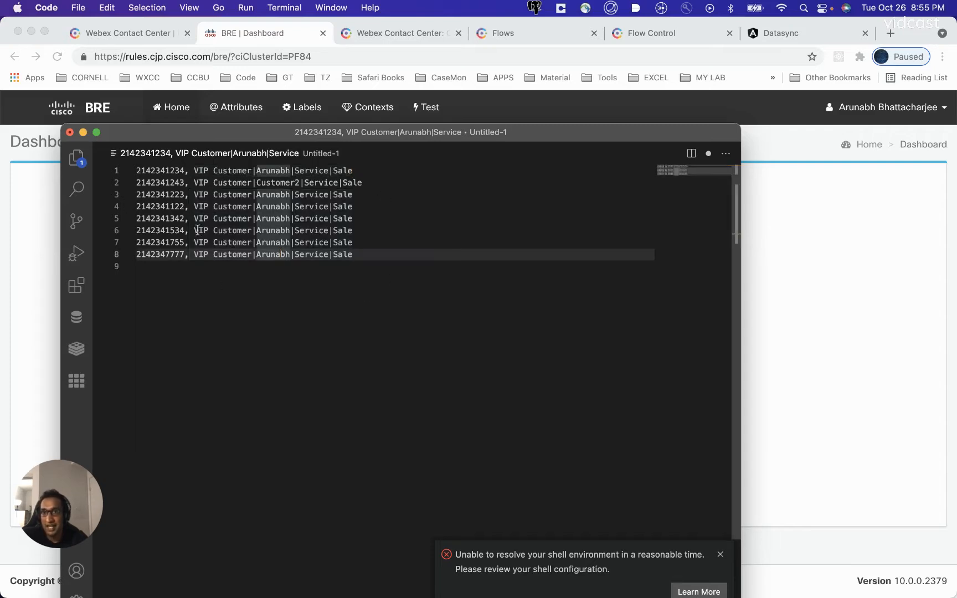
pyautogui.moveTo(195, 173); pyautogui.dragTo(353, 169)
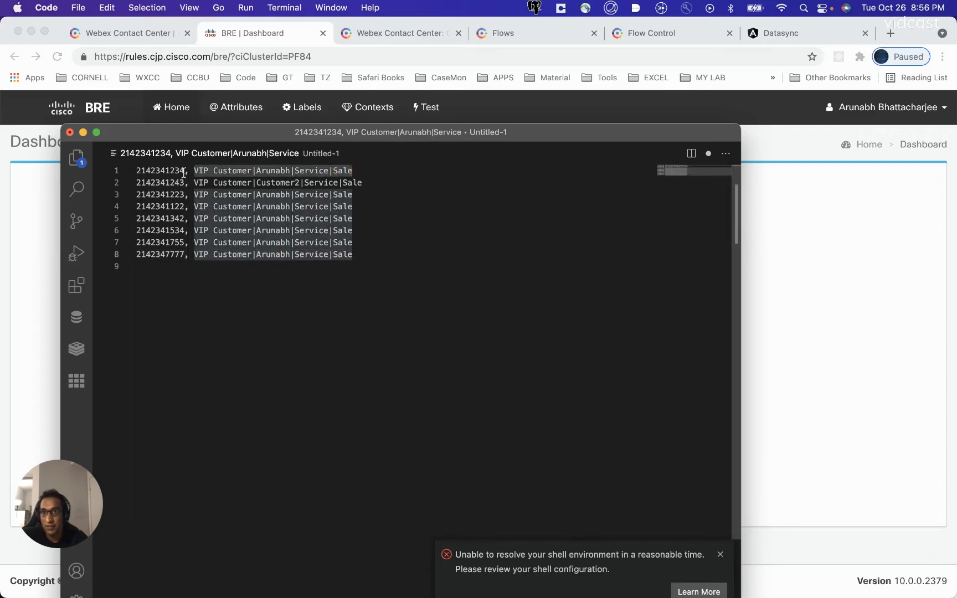
pyautogui.moveTo(185, 172); pyautogui.dragTo(137, 171)
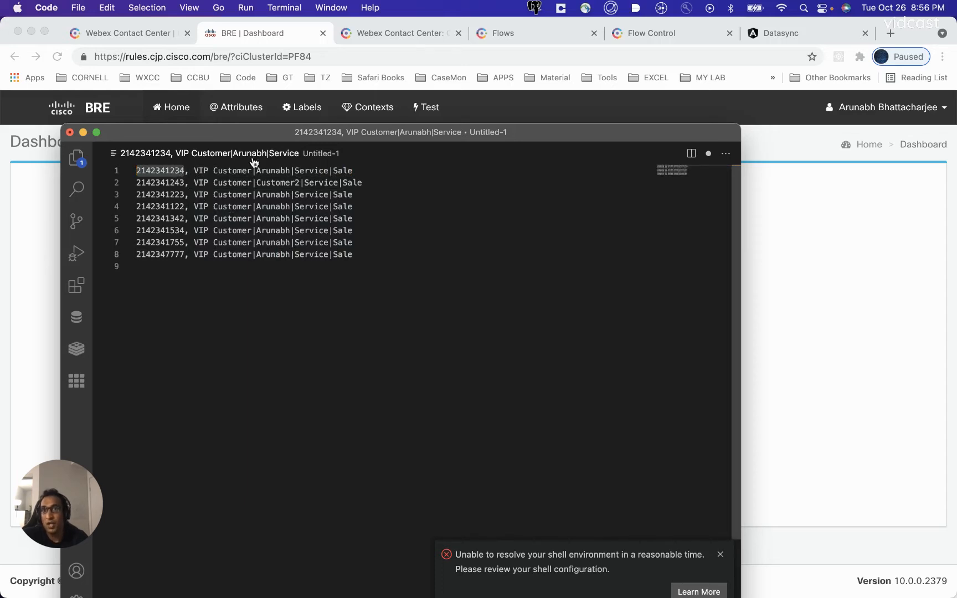
pyautogui.moveTo(195, 172); pyautogui.dragTo(355, 172)
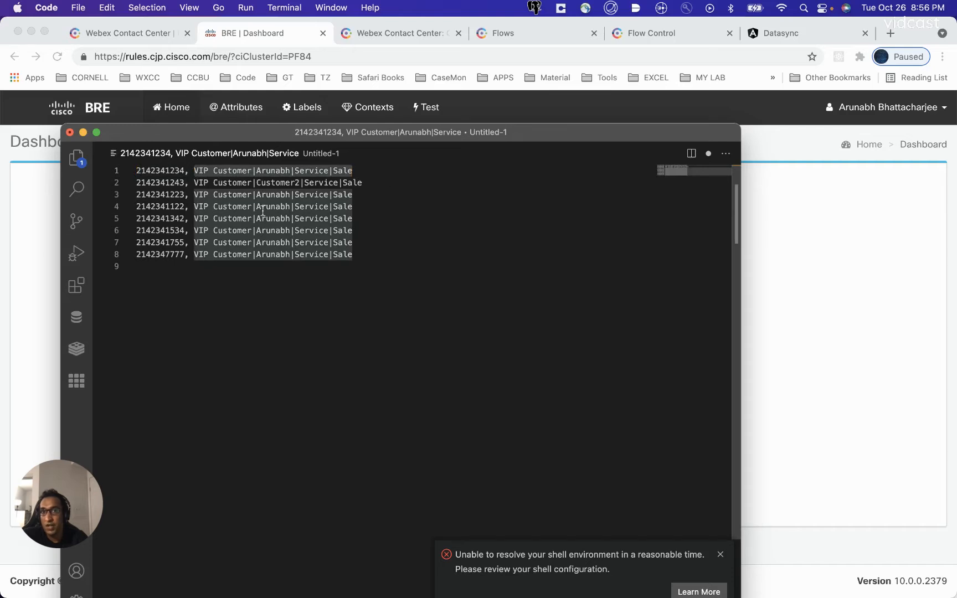
pyautogui.click(261, 178)
pyautogui.moveTo(256, 171); pyautogui.dragTo(253, 171)
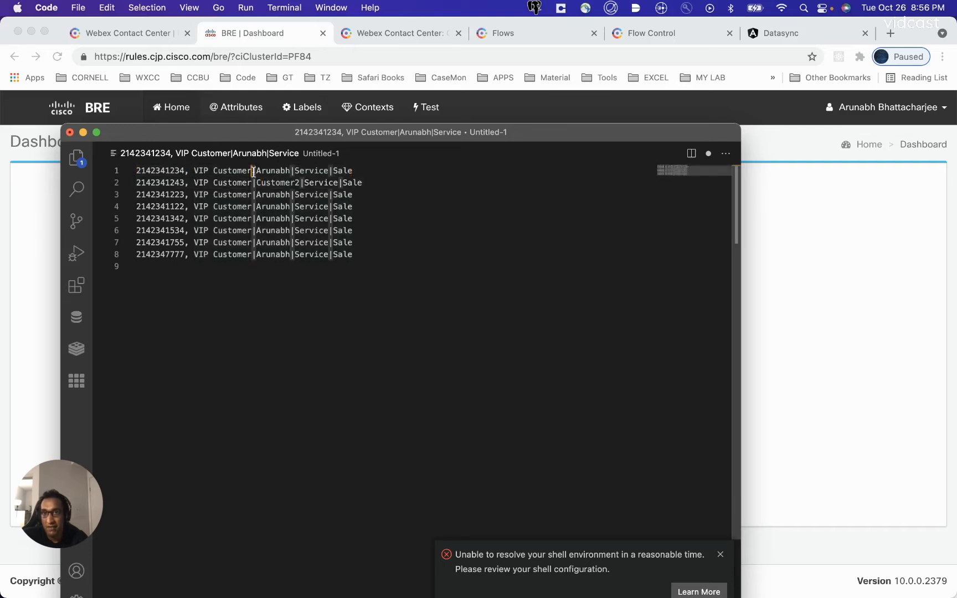
pyautogui.click(397, 214)
pyautogui.doubleClick(183, 180)
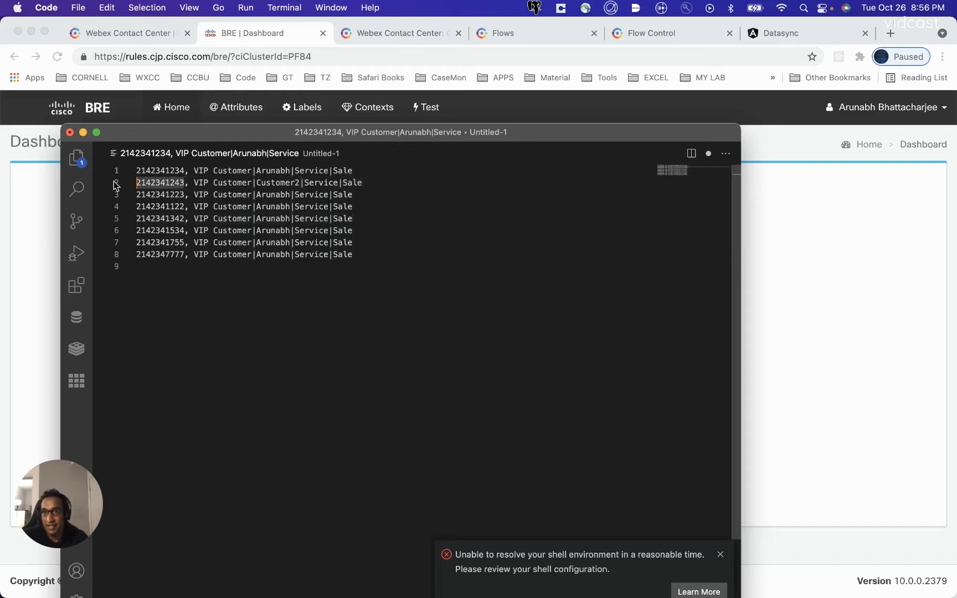
pyautogui.moveTo(194, 170); pyautogui.dragTo(251, 171)
pyautogui.doubleClick(261, 171)
pyautogui.doubleClick(313, 172)
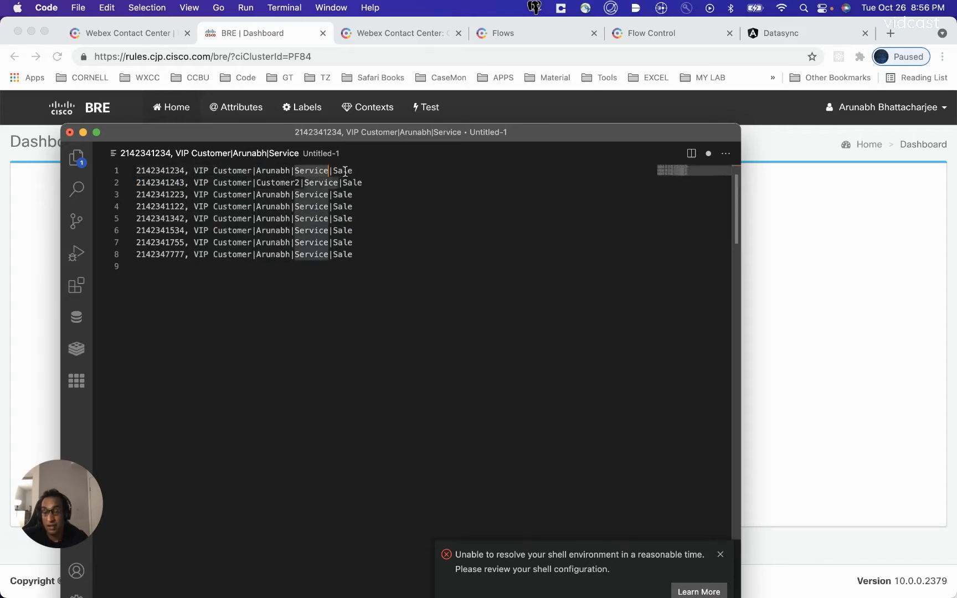
pyautogui.doubleClick(342, 172)
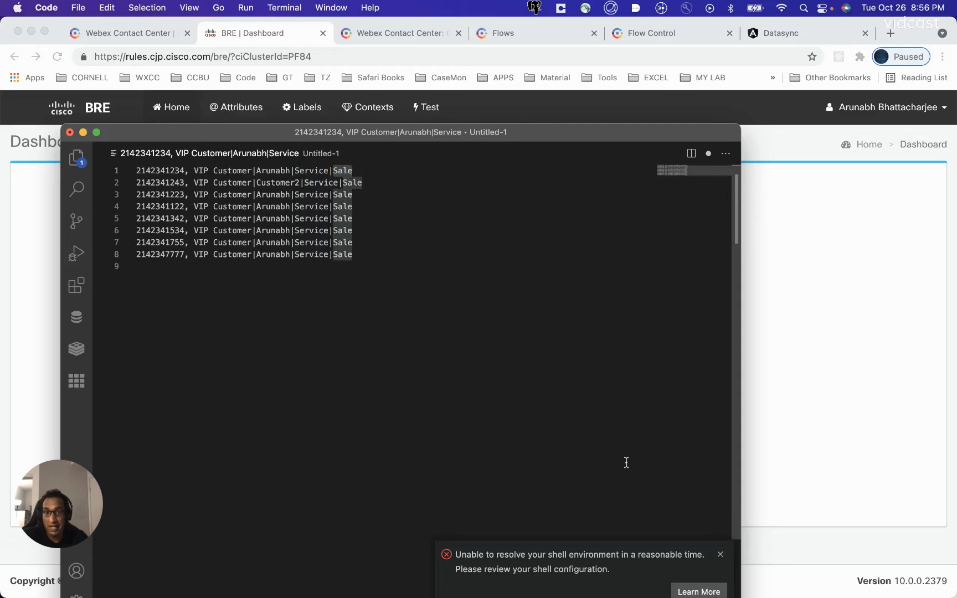
pyautogui.click(720, 554)
pyautogui.click(254, 218)
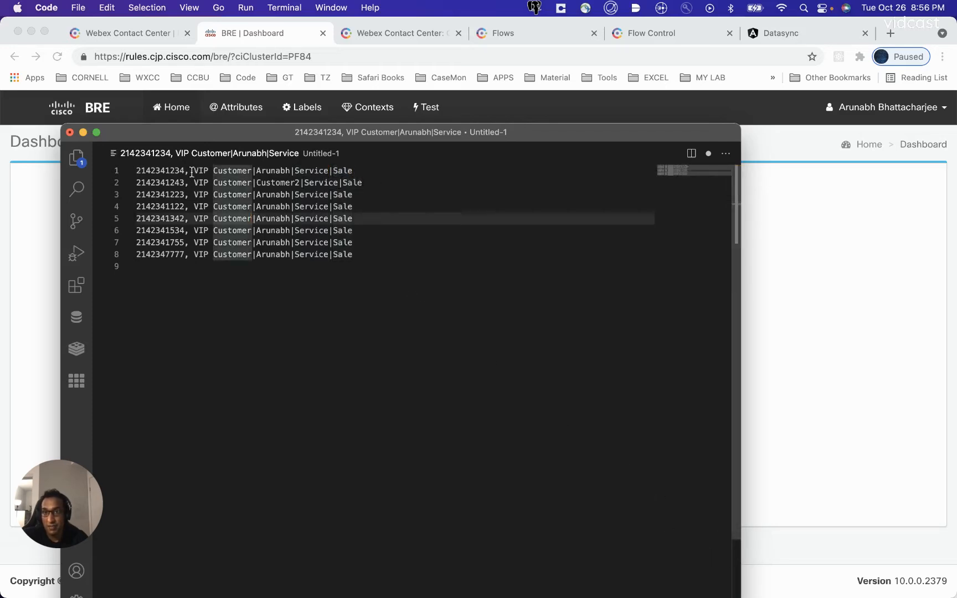
pyautogui.moveTo(190, 172); pyautogui.dragTo(309, 171)
pyautogui.doubleClick(153, 172)
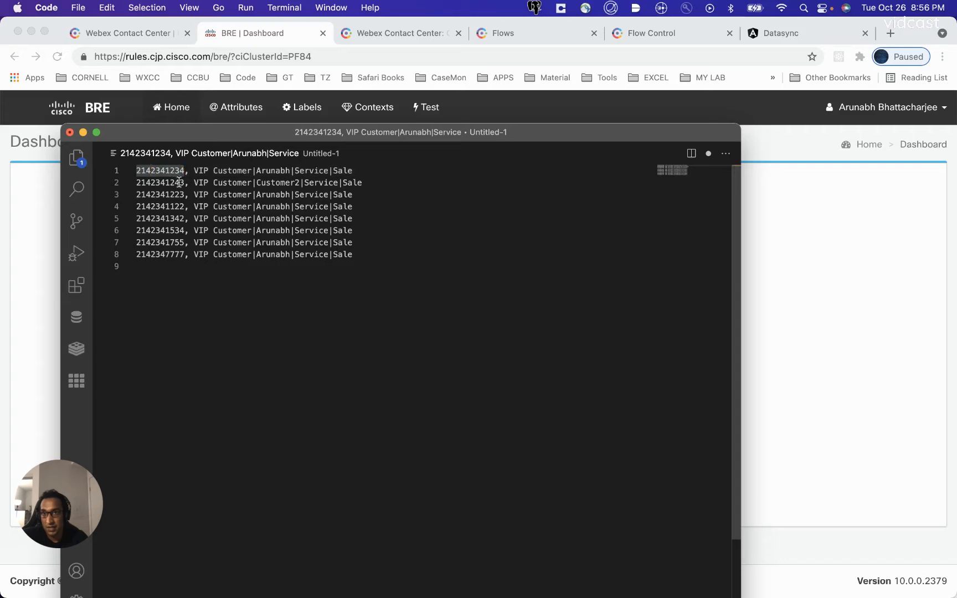
pyautogui.doubleClick(176, 182)
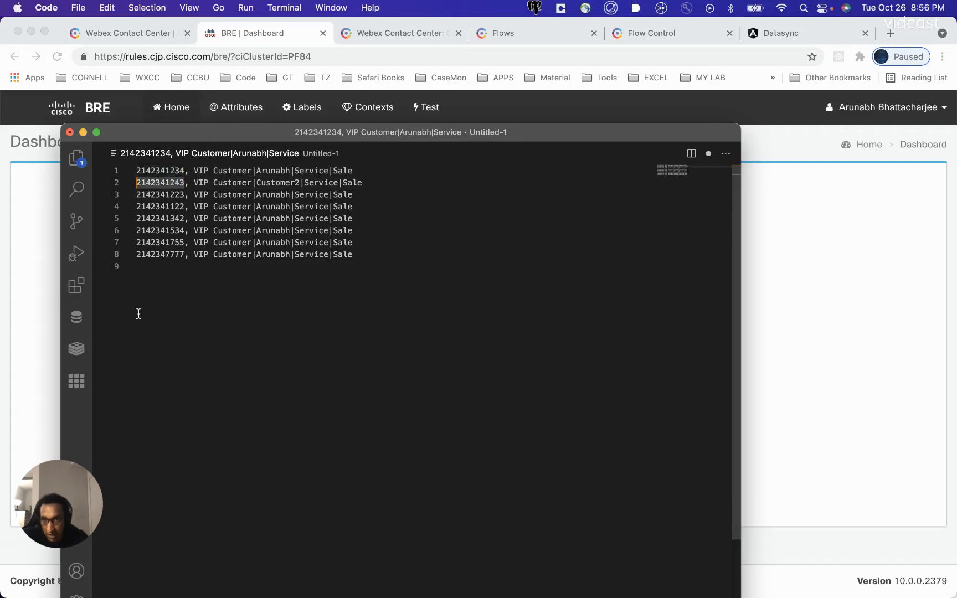
pyautogui.doubleClick(161, 206)
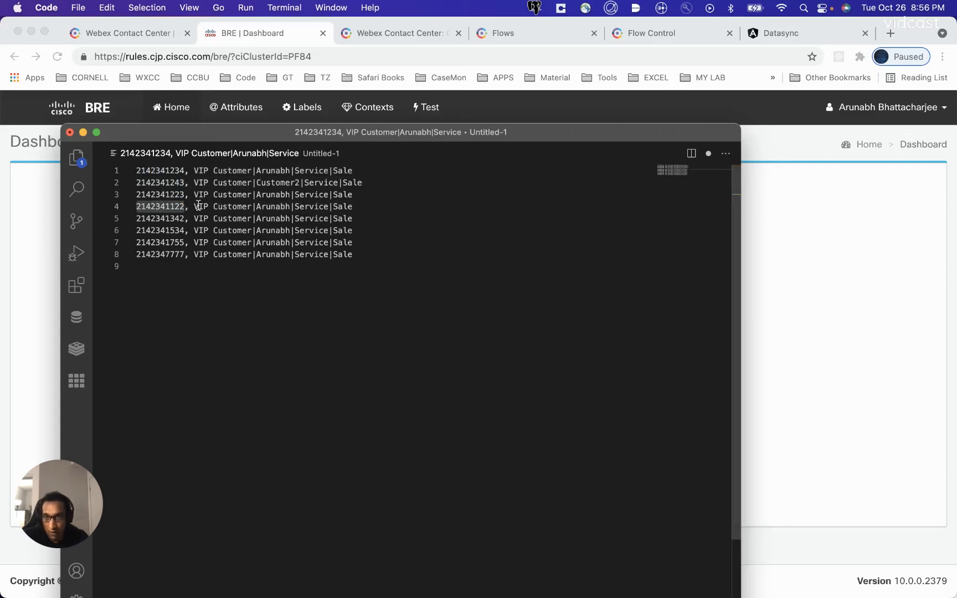
pyautogui.moveTo(195, 207); pyautogui.dragTo(352, 206)
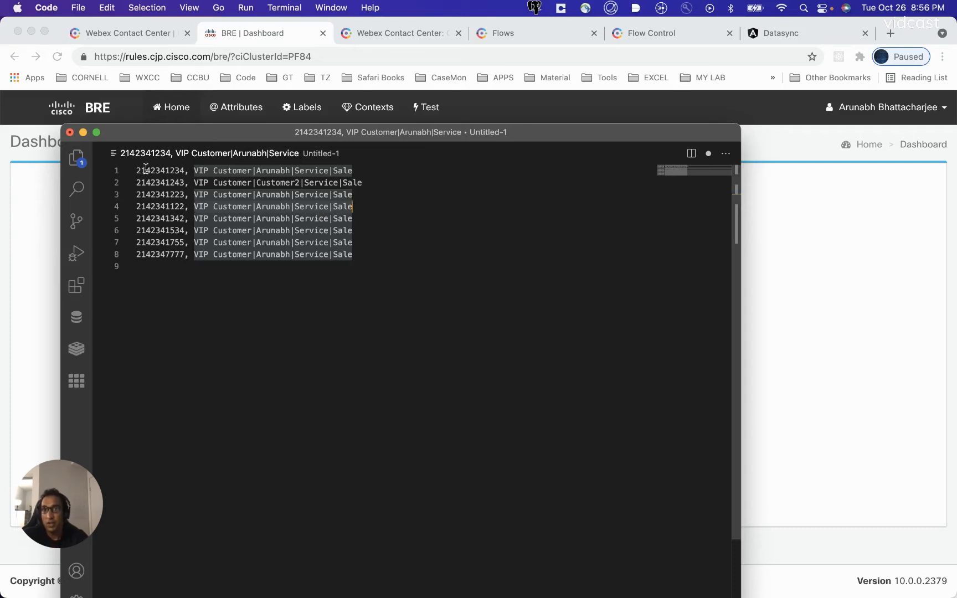
pyautogui.moveTo(146, 168); pyautogui.dragTo(160, 257)
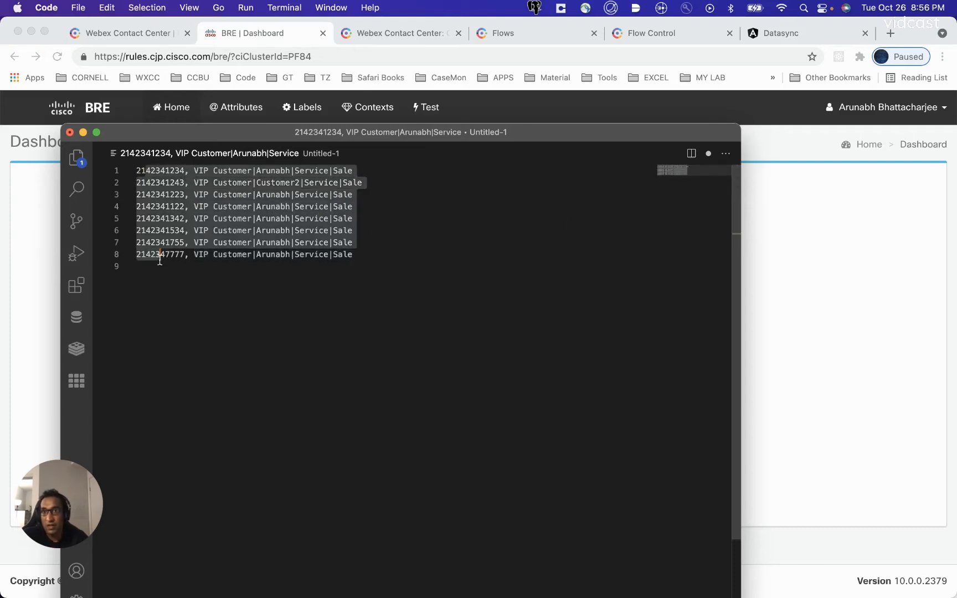
pyautogui.click(251, 221)
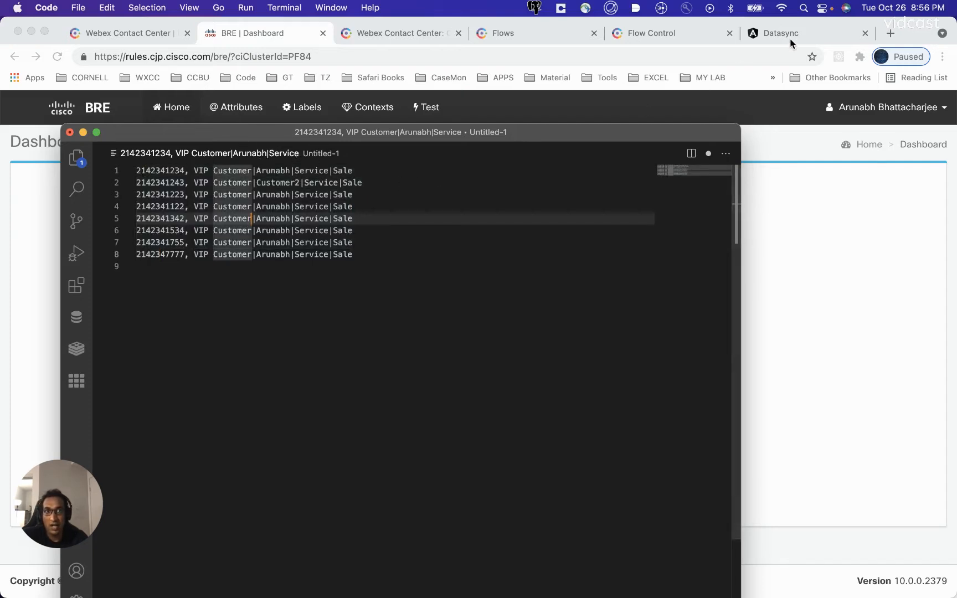
pyautogui.press('super+a')
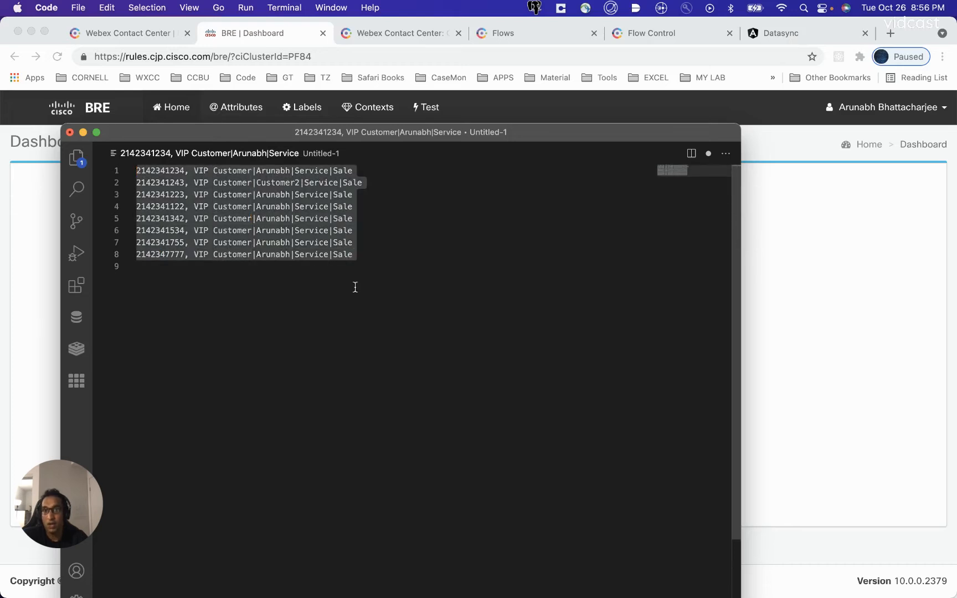
# Step: Load /datasync/ by removing 'dataList' from the Datasync tab's address
pyautogui.click(799, 38)
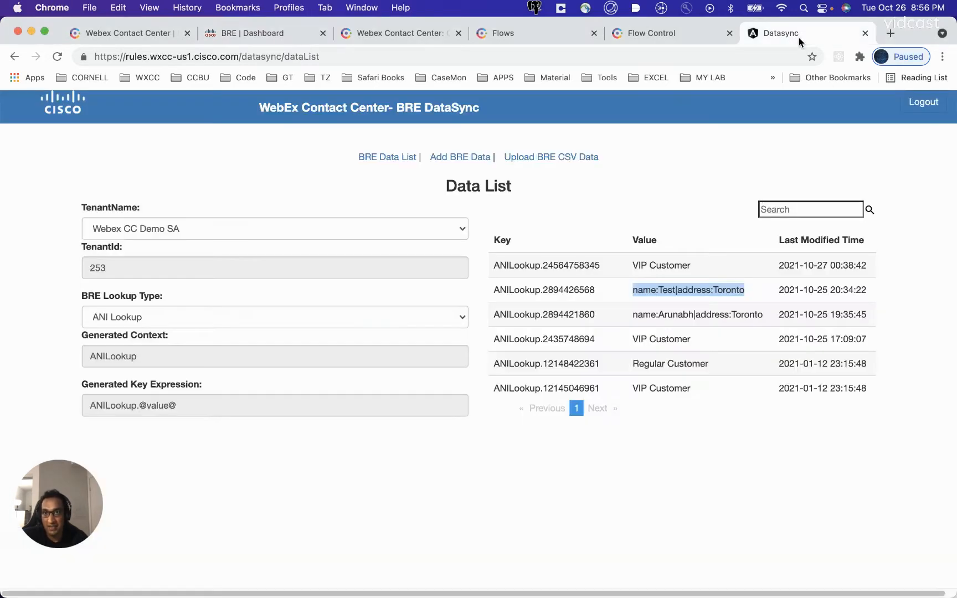
pyautogui.click(134, 59)
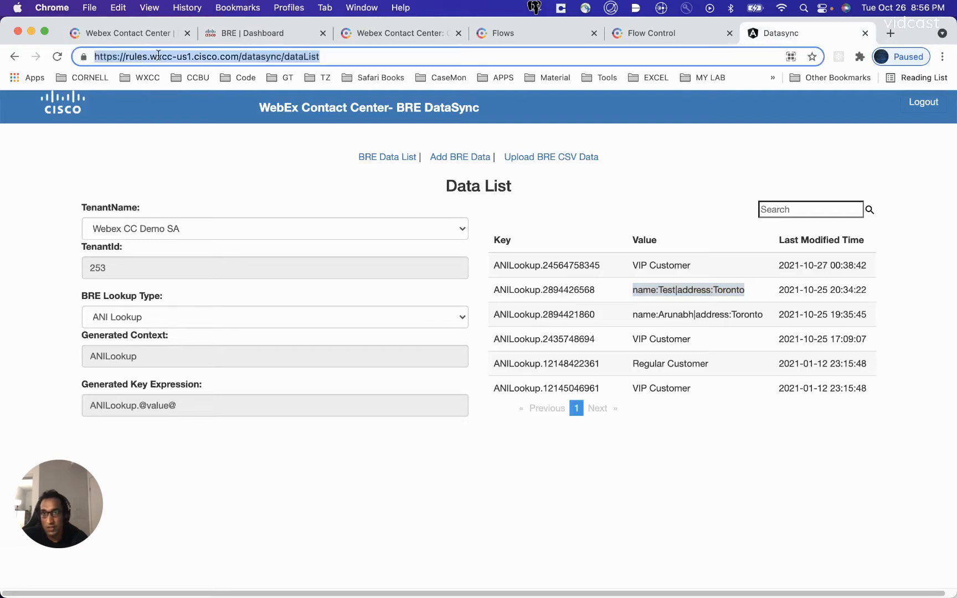
pyautogui.click(195, 56)
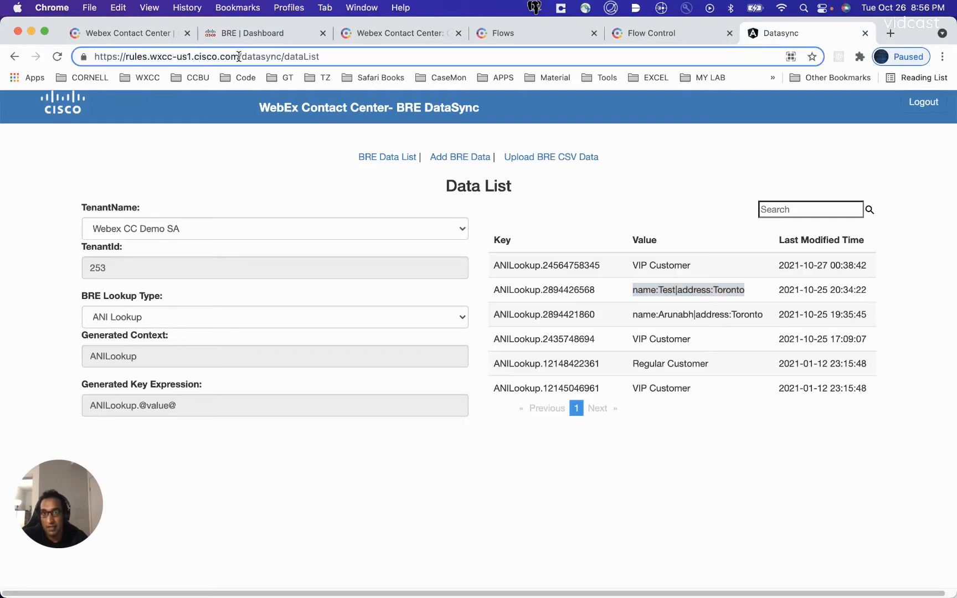
pyautogui.moveTo(239, 56); pyautogui.dragTo(390, 56)
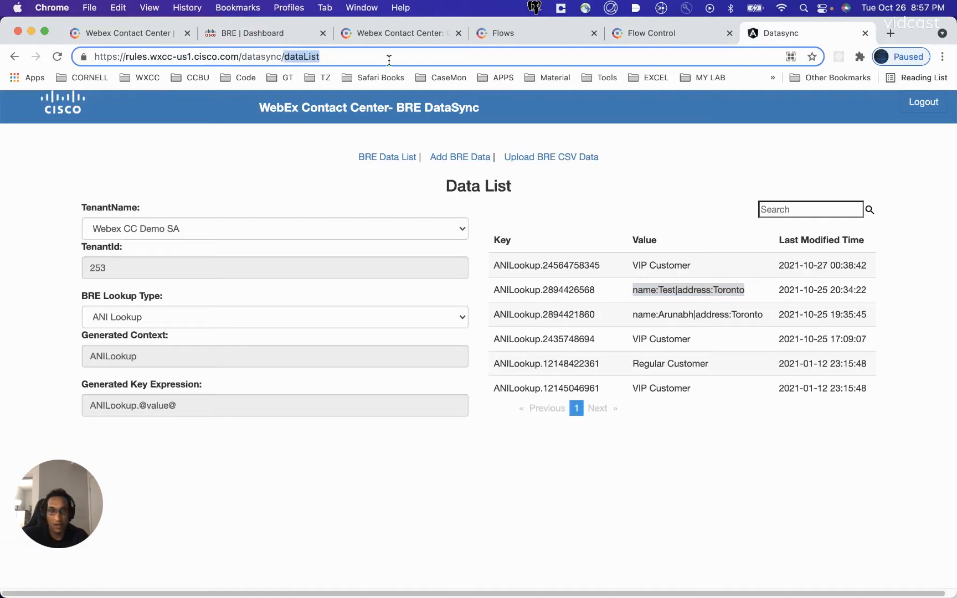
pyautogui.press('BackSpace')
pyautogui.press('Return')
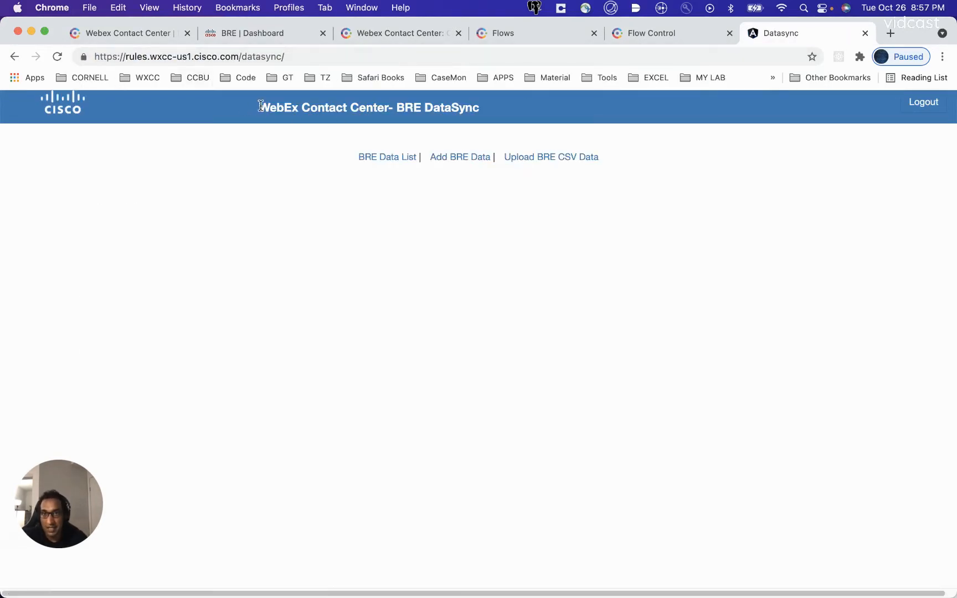
# Step: Open the Upload BRE CSV Data form from the DataSync home page
pyautogui.moveTo(260, 106); pyautogui.dragTo(477, 107)
pyautogui.click(475, 136)
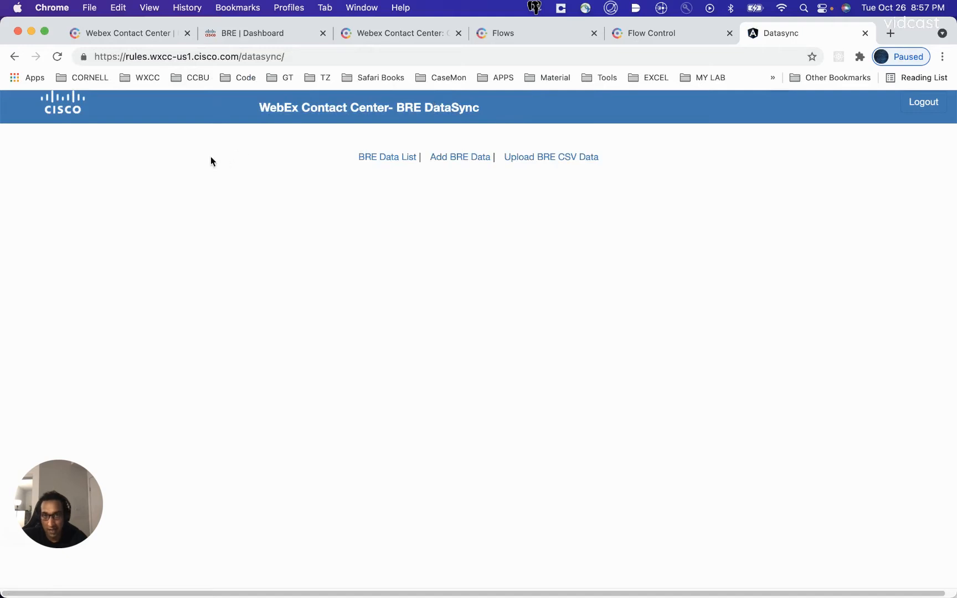
pyautogui.click(564, 162)
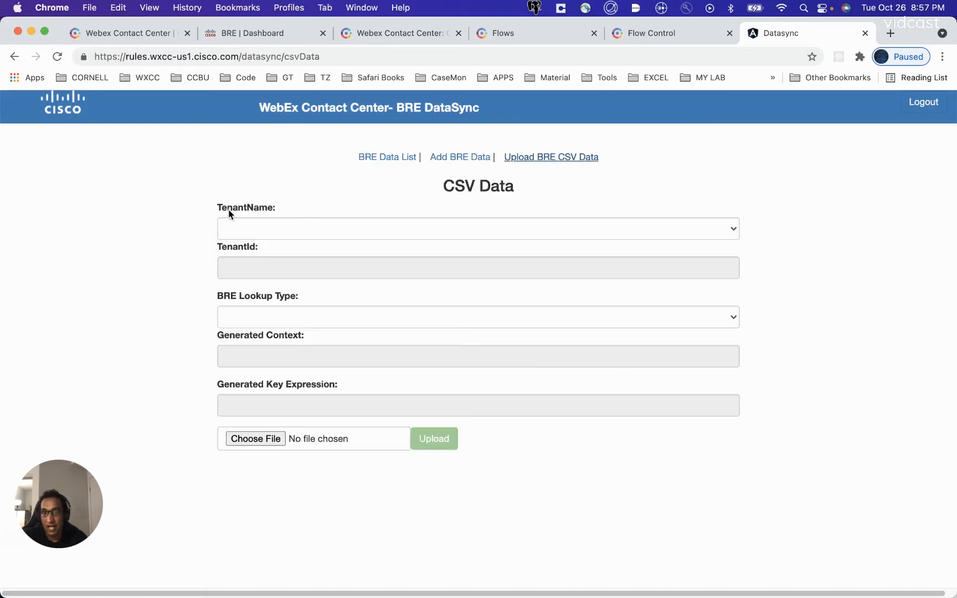
pyautogui.moveTo(223, 209); pyautogui.dragTo(309, 209)
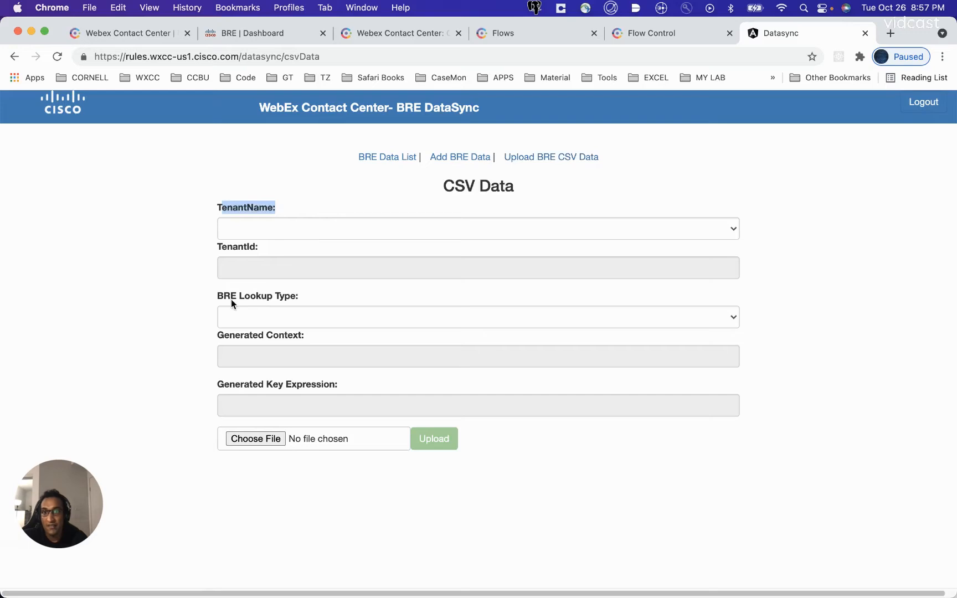
pyautogui.moveTo(218, 296); pyautogui.dragTo(304, 295)
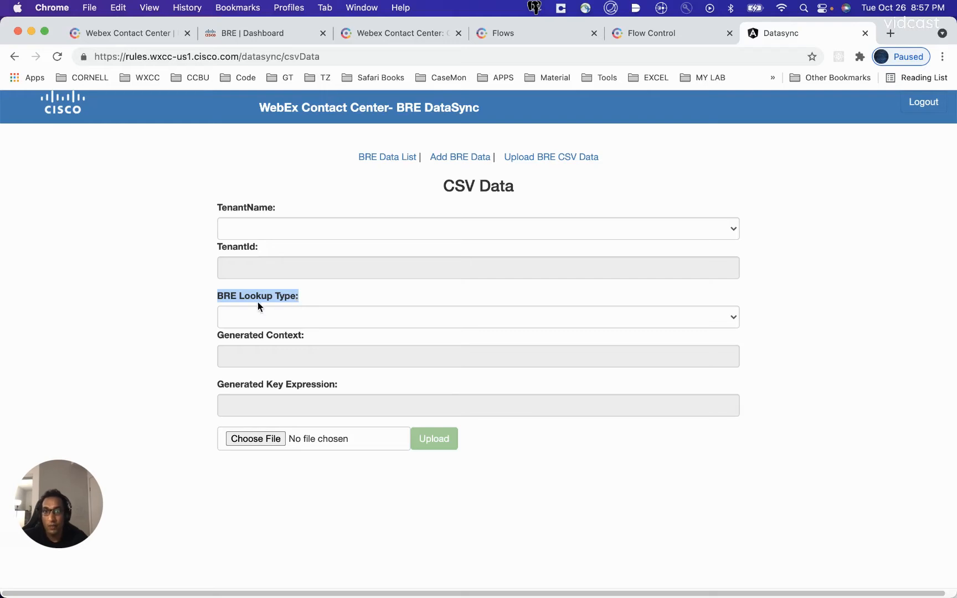
pyautogui.click(261, 318)
pyautogui.click(177, 301)
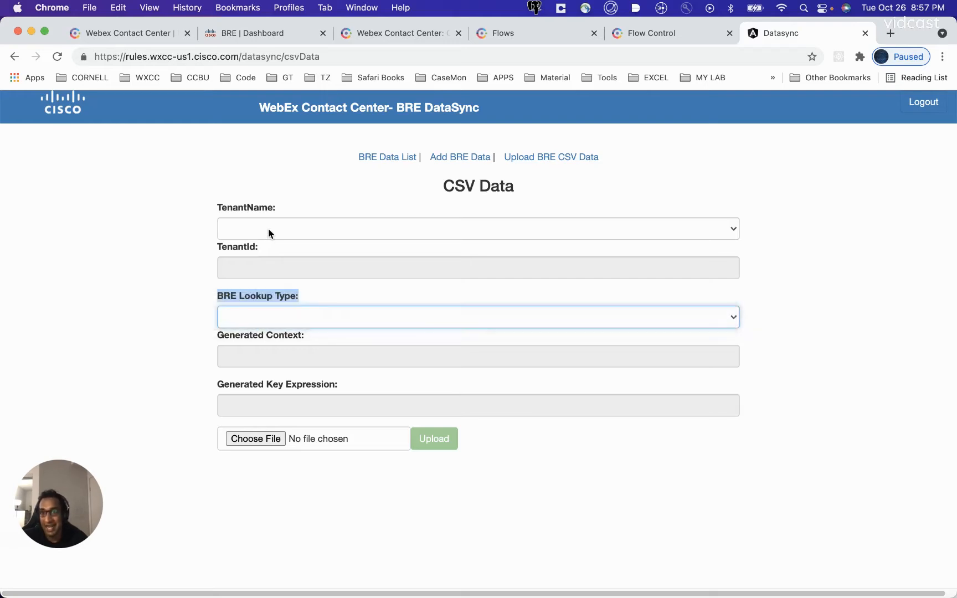
pyautogui.click(269, 228)
pyautogui.click(257, 241)
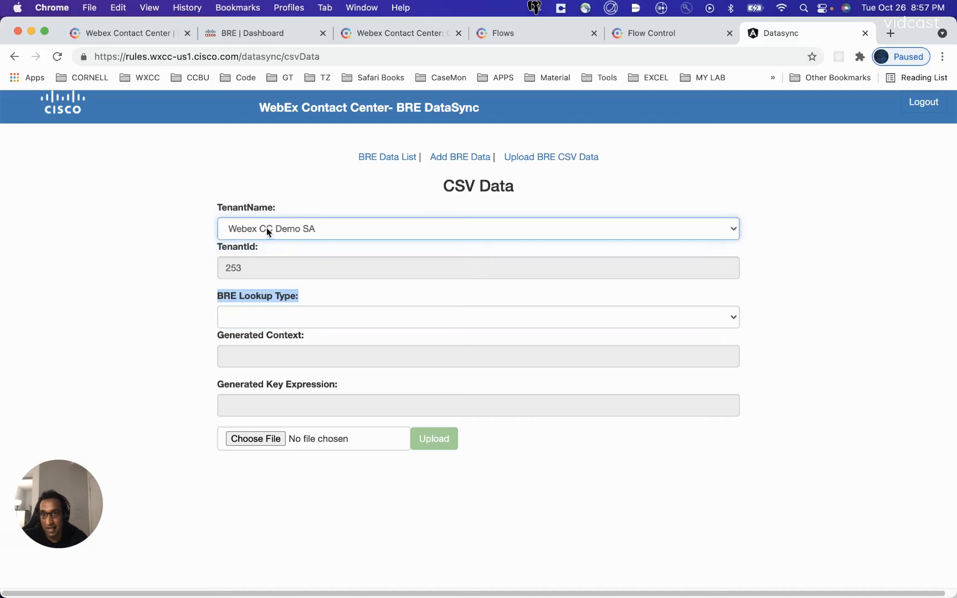
pyautogui.click(241, 324)
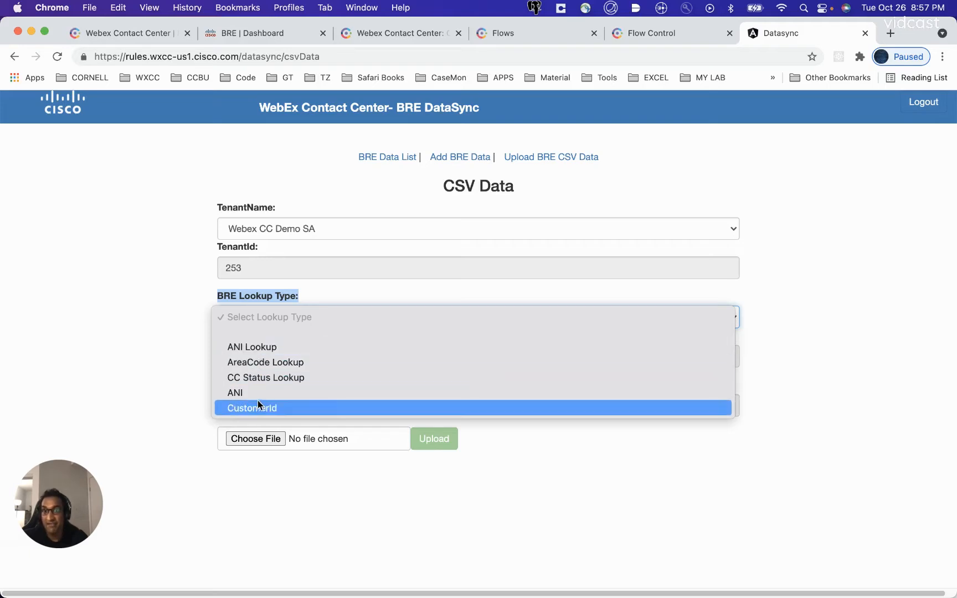
pyautogui.click(261, 349)
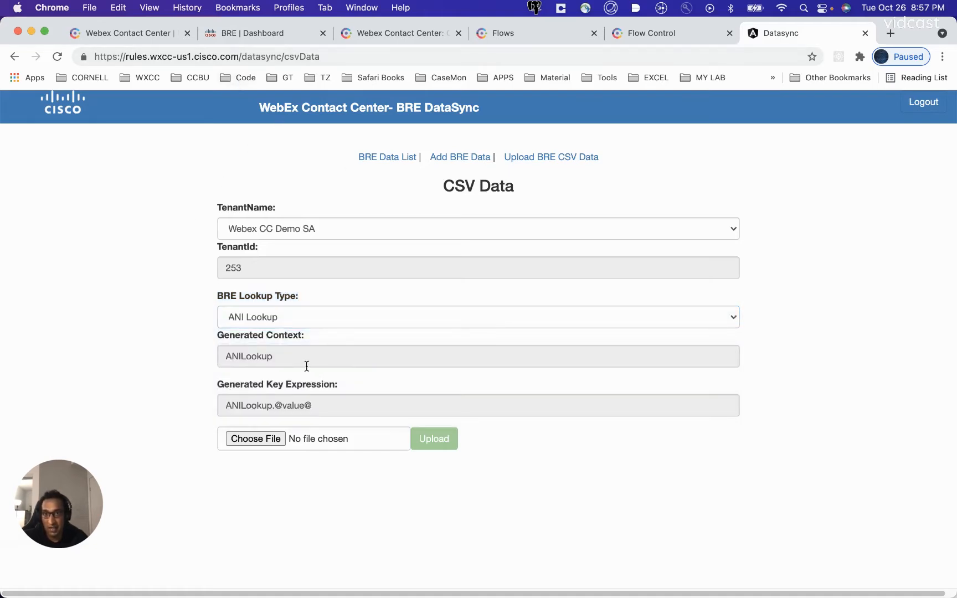
pyautogui.click(231, 316)
pyautogui.click(143, 366)
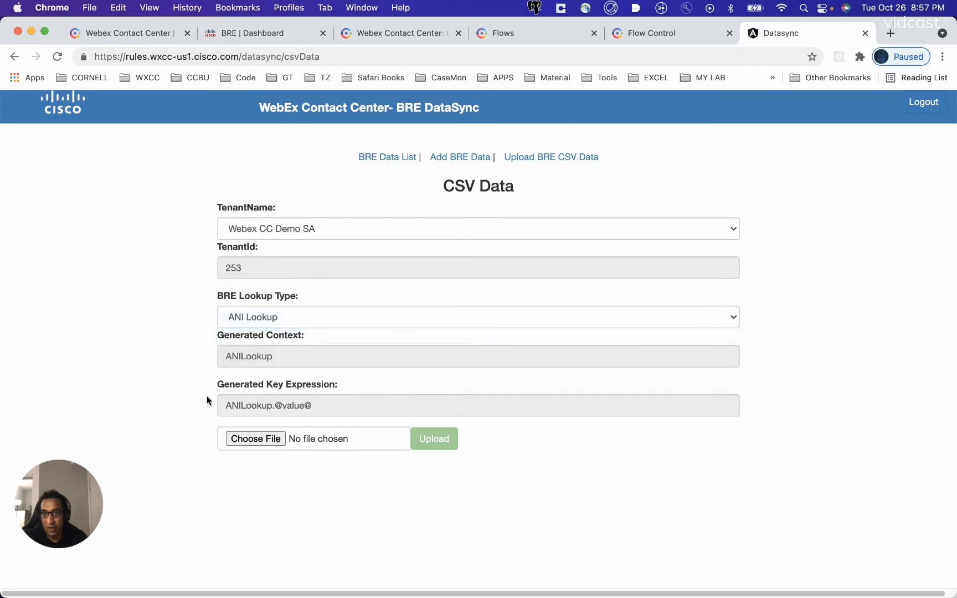
pyautogui.moveTo(223, 404); pyautogui.dragTo(367, 404)
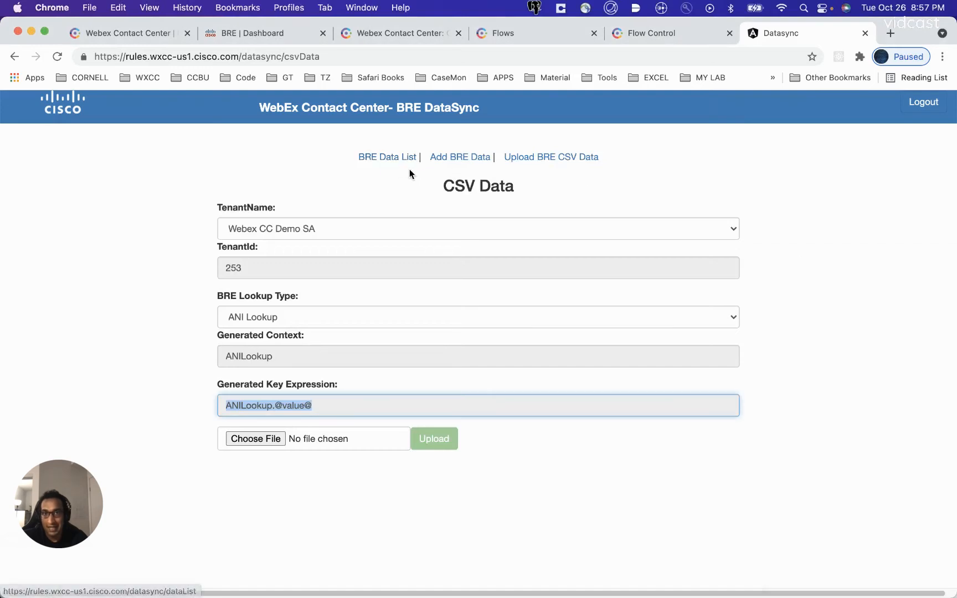
# Step: Start a single BRE entry for tenant Webex CC Demo SA with ANI Lookup type
pyautogui.click(471, 160)
pyautogui.click(318, 221)
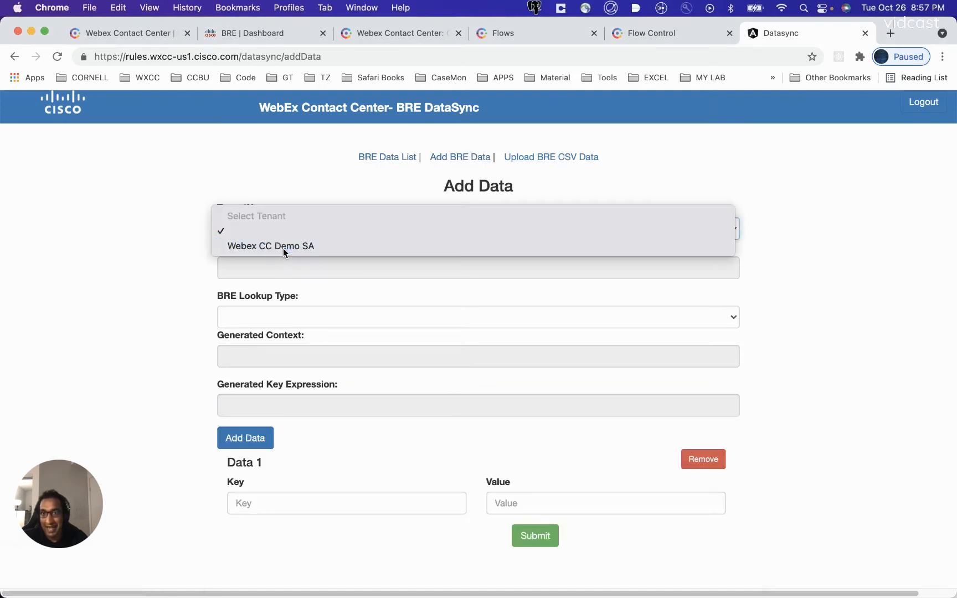
pyautogui.click(284, 248)
pyautogui.click(254, 316)
pyautogui.click(254, 349)
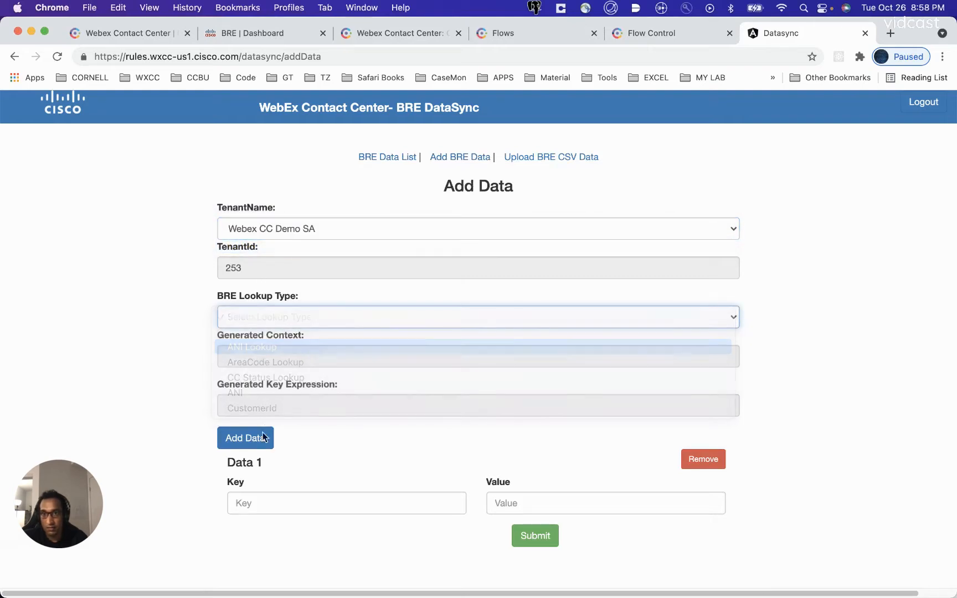
# Step: Enter a caller number as the key and 'VIP Customer' as the value
pyautogui.click(258, 510)
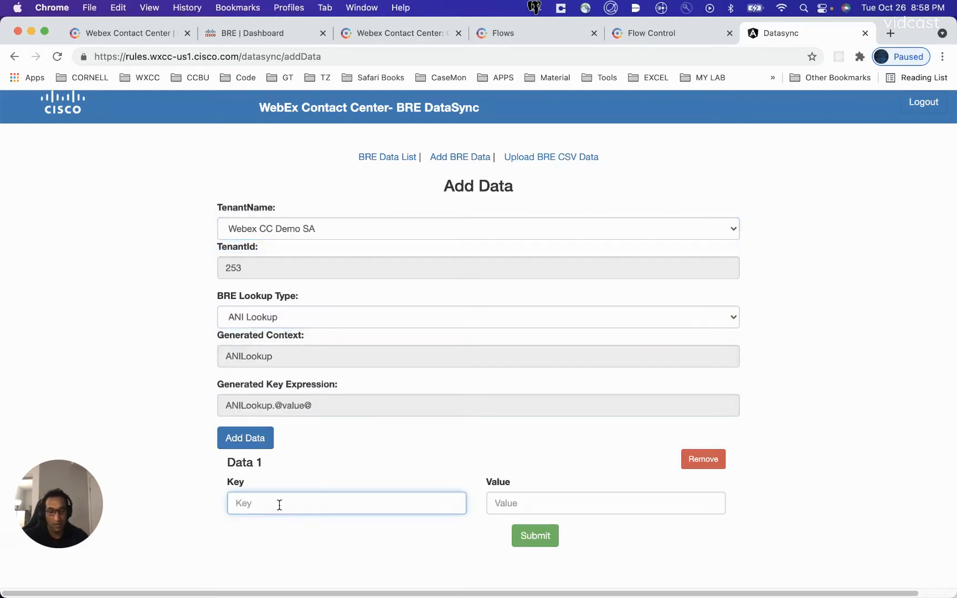
pyautogui.write('1233454567')
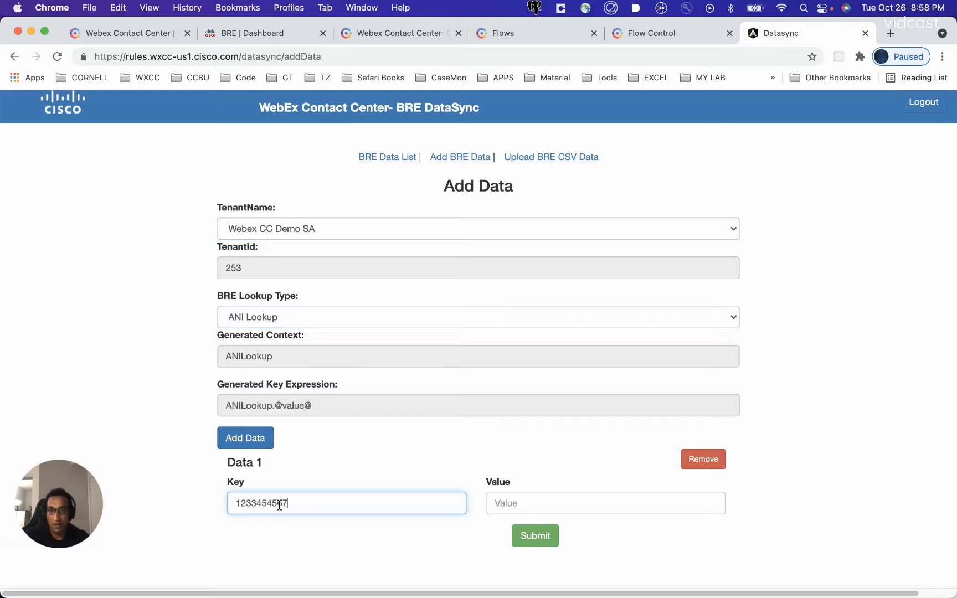
pyautogui.click(607, 503)
pyautogui.write('VIP')
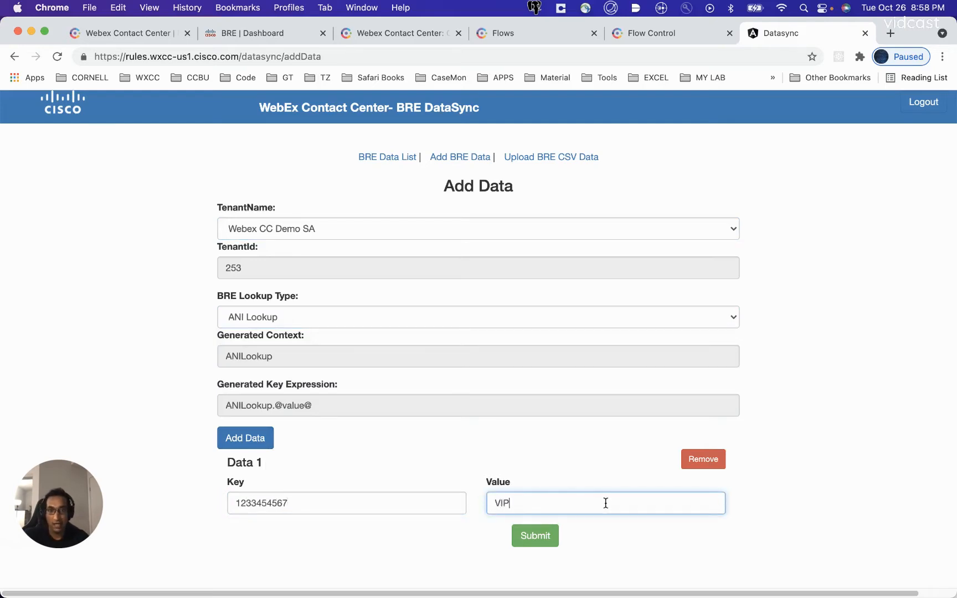
pyautogui.write(' Custmoer')
pyautogui.press('BackSpace')
pyautogui.press('BackSpace')
pyautogui.write('ome')
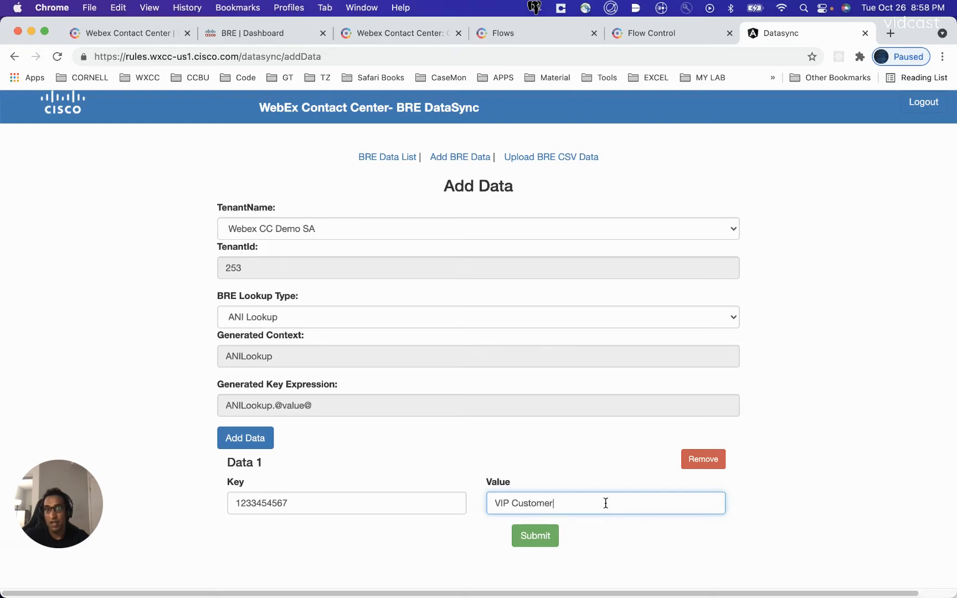
# Step: Submit the entry, acknowledge 'Data added successfully', and return to the BRE Data List
pyautogui.click(557, 536)
pyautogui.click(590, 129)
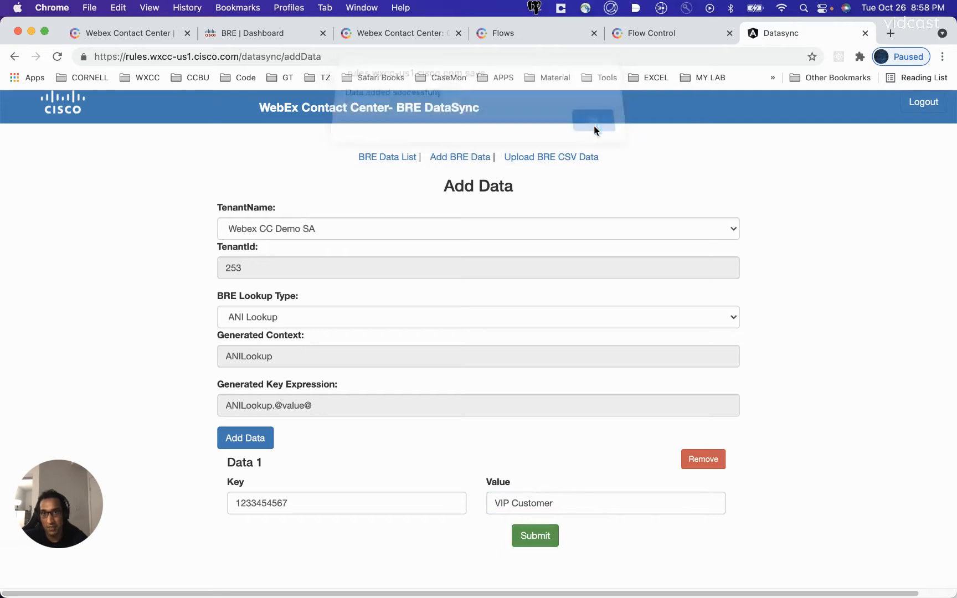
pyautogui.click(389, 156)
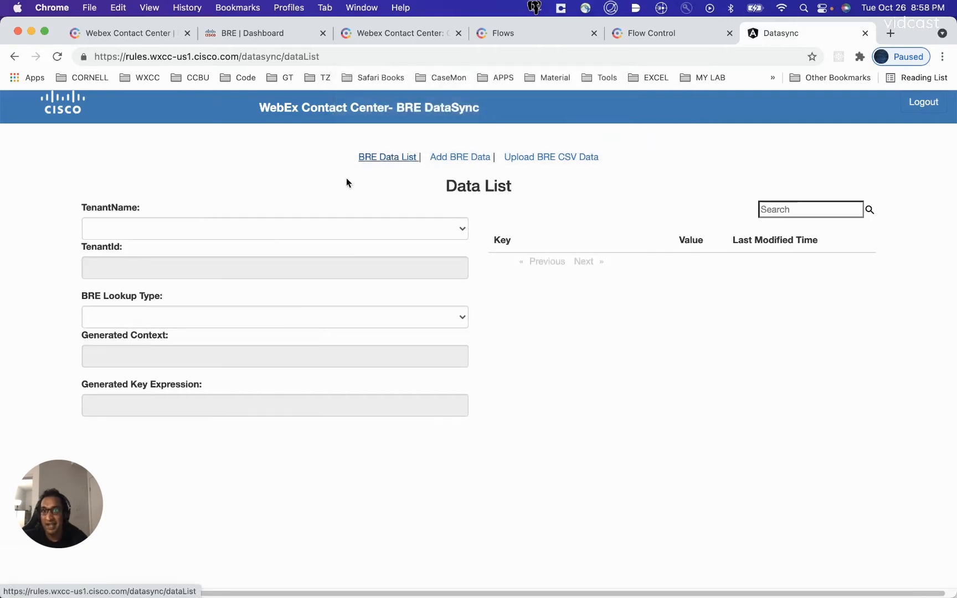
# Step: List the ANI Lookup entries for tenant Webex CC Demo SA and review numbers and modified times
pyautogui.click(266, 229)
pyautogui.click(149, 244)
pyautogui.moveTo(364, 147); pyautogui.dragTo(427, 170)
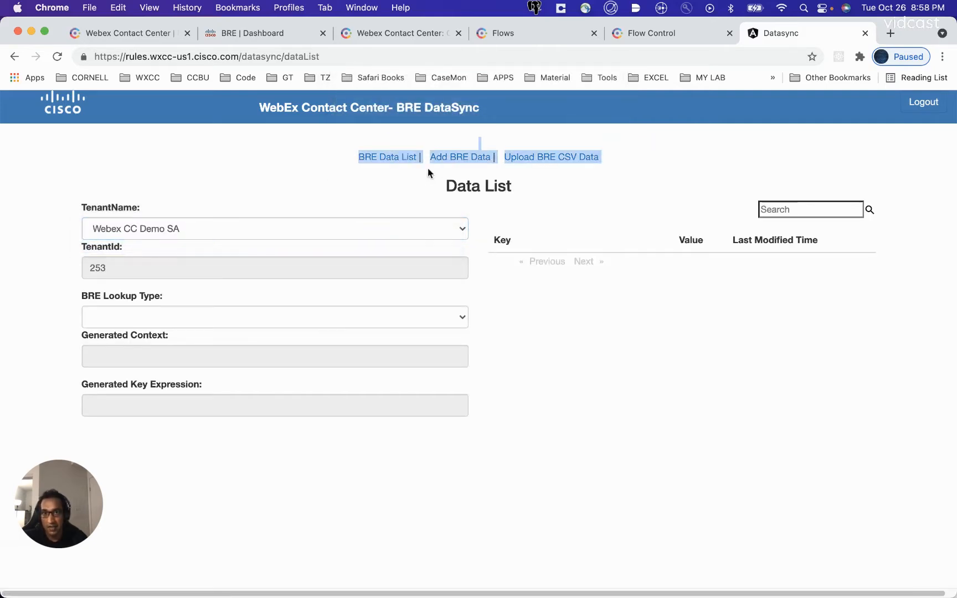
pyautogui.click(169, 321)
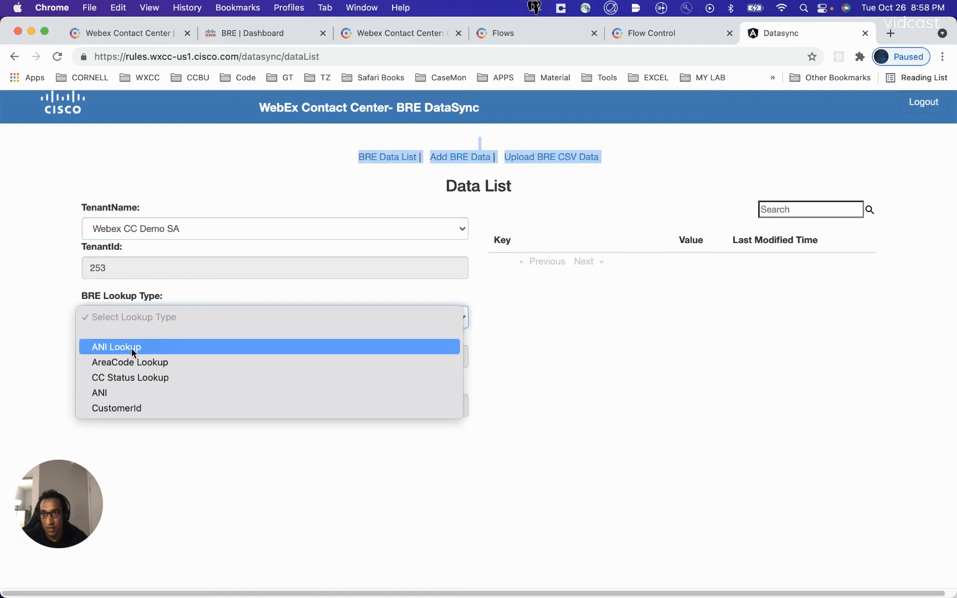
pyautogui.click(169, 351)
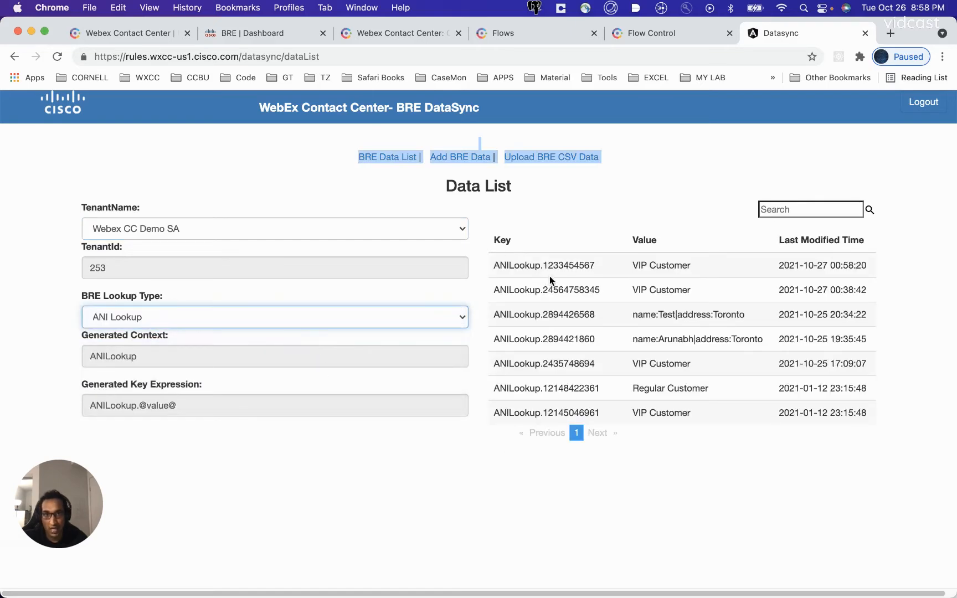
pyautogui.doubleClick(563, 266)
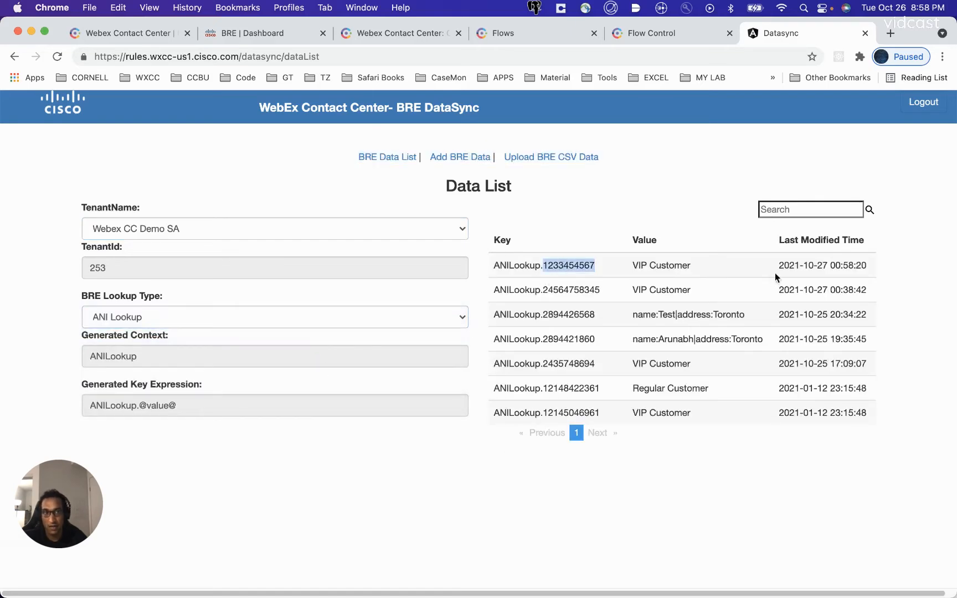
pyautogui.moveTo(775, 272); pyautogui.dragTo(886, 262)
pyautogui.click(673, 323)
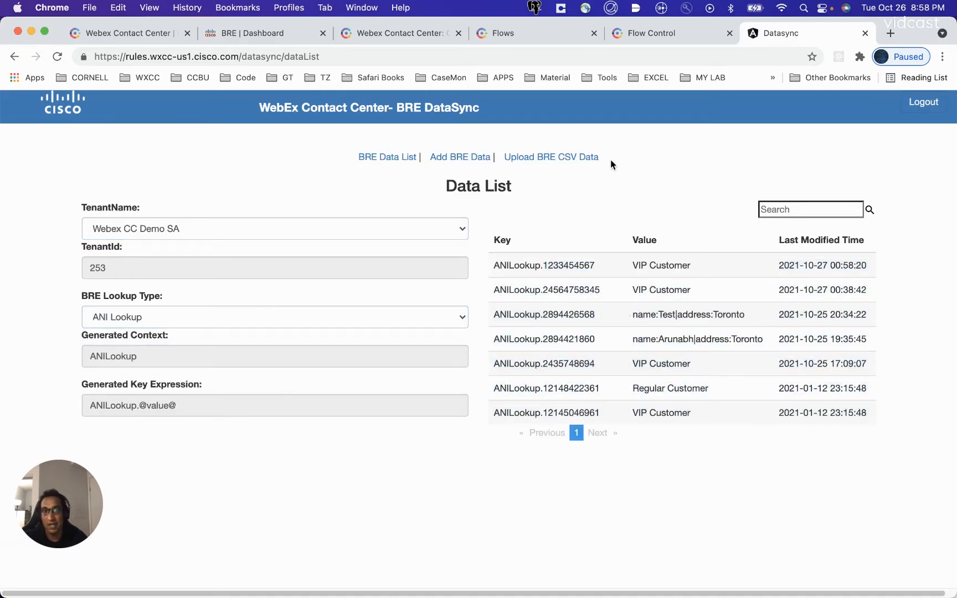
# Step: Glance at Upload BRE CSV Data, then reload the Webex CC Demo SA ANI Lookup list
pyautogui.click(553, 158)
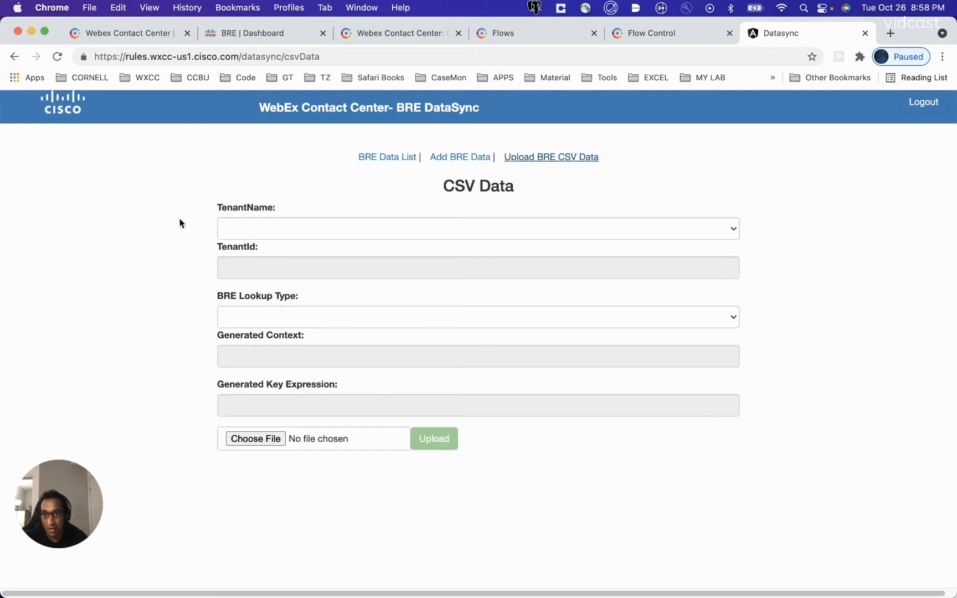
pyautogui.click(387, 158)
pyautogui.click(344, 229)
pyautogui.click(329, 250)
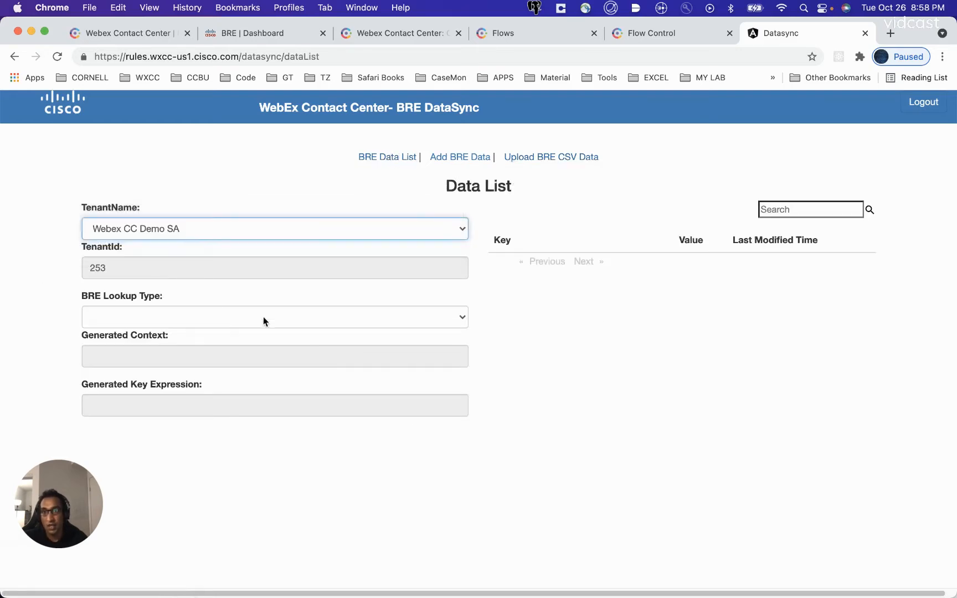
pyautogui.click(263, 317)
pyautogui.click(220, 348)
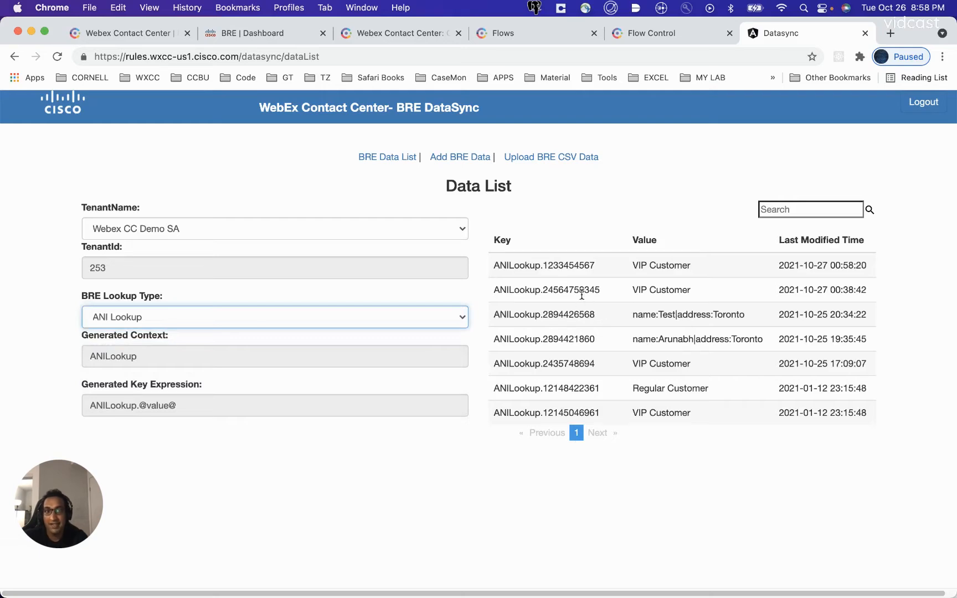
# Step: Examine the third entry's name:Test|address:Toronto value, then go to the BRE dashboard
pyautogui.moveTo(515, 266); pyautogui.dragTo(773, 423)
pyautogui.click(774, 423)
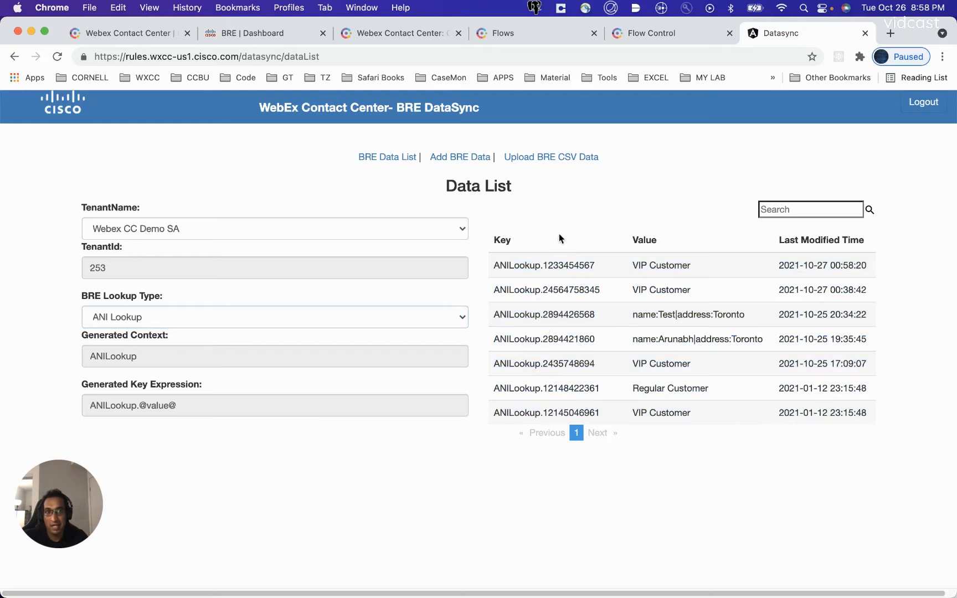
pyautogui.moveTo(633, 316); pyautogui.dragTo(756, 325)
pyautogui.click(629, 326)
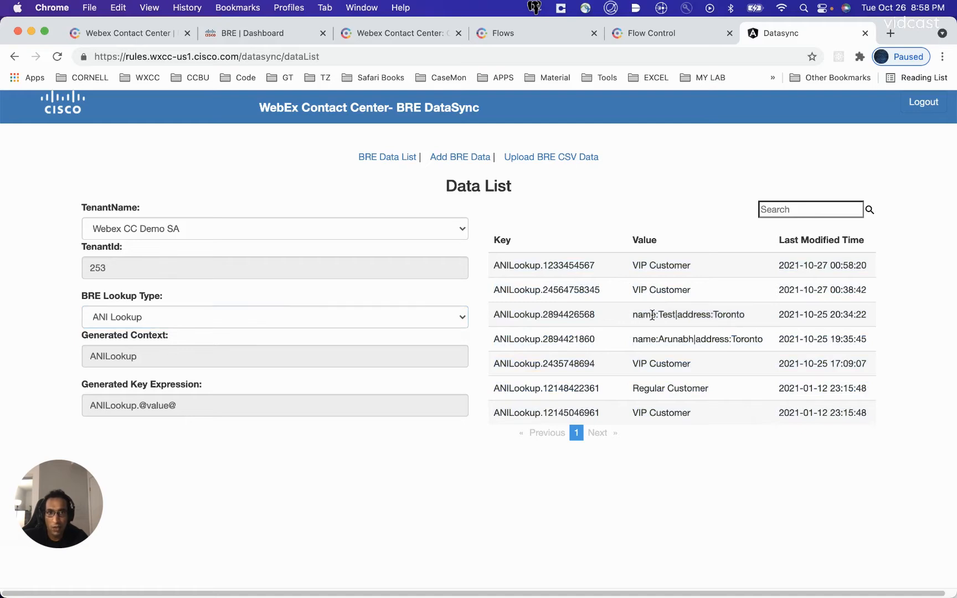
pyautogui.tripleClick(678, 316)
pyautogui.click(629, 359)
pyautogui.doubleClick(560, 317)
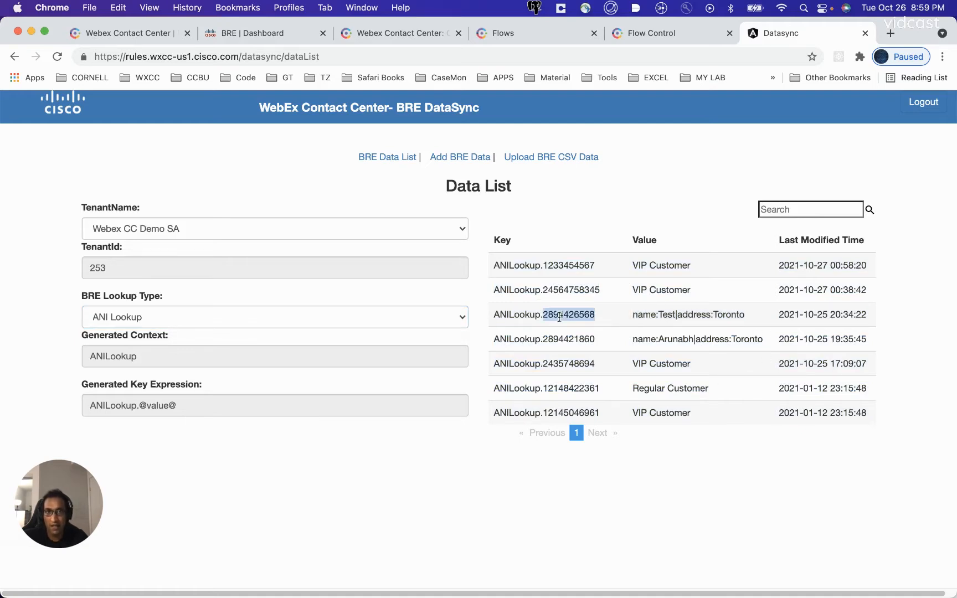
pyautogui.click(622, 321)
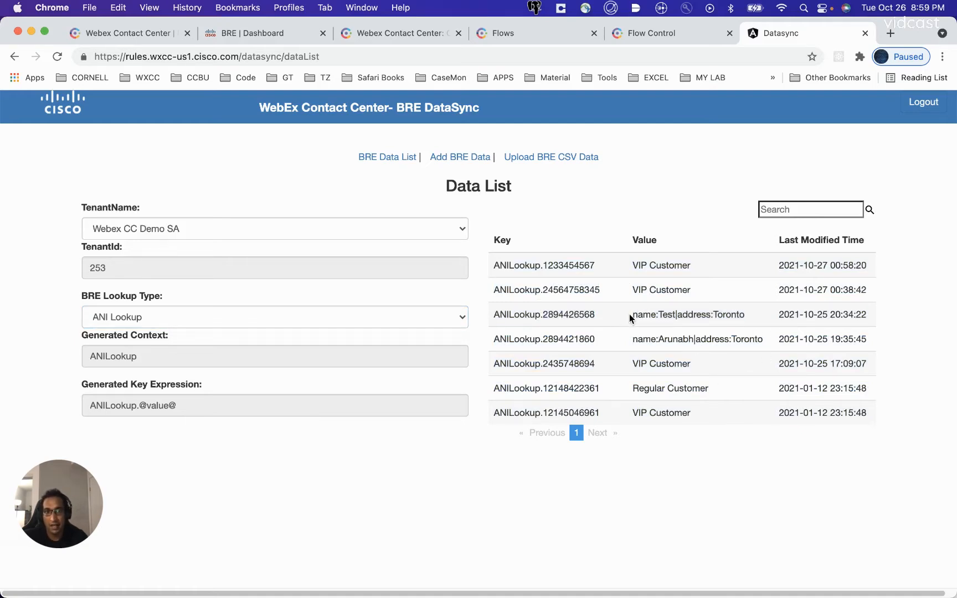
pyautogui.moveTo(631, 316); pyautogui.dragTo(763, 321)
pyautogui.click(633, 327)
pyautogui.doubleClick(634, 314)
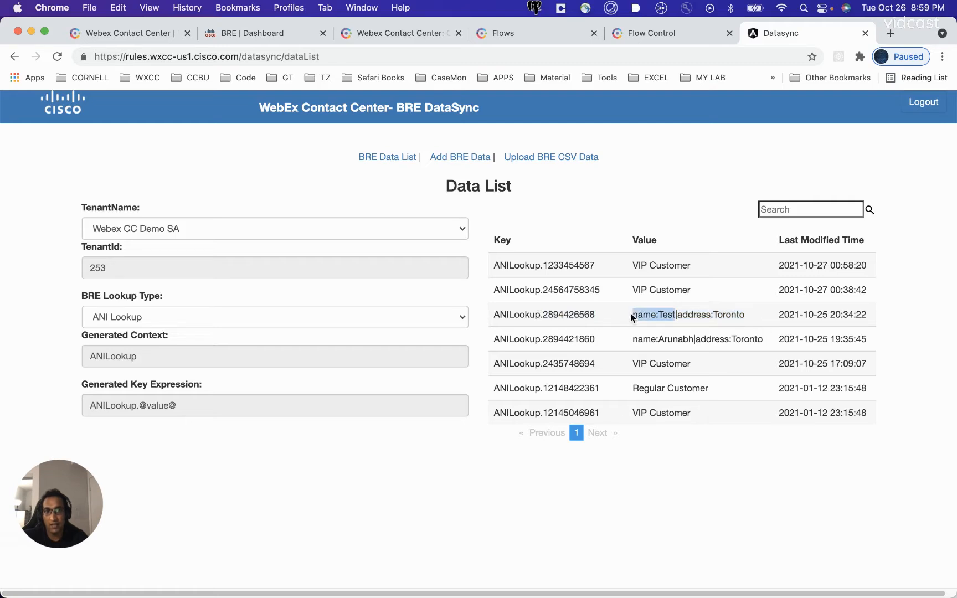
pyautogui.doubleClick(715, 315)
pyautogui.click(681, 341)
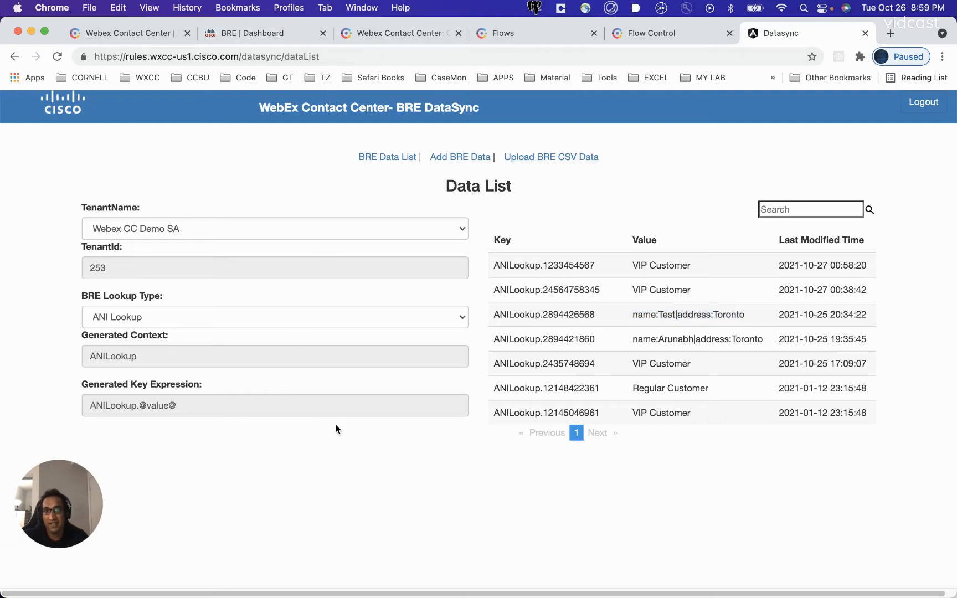
pyautogui.click(265, 36)
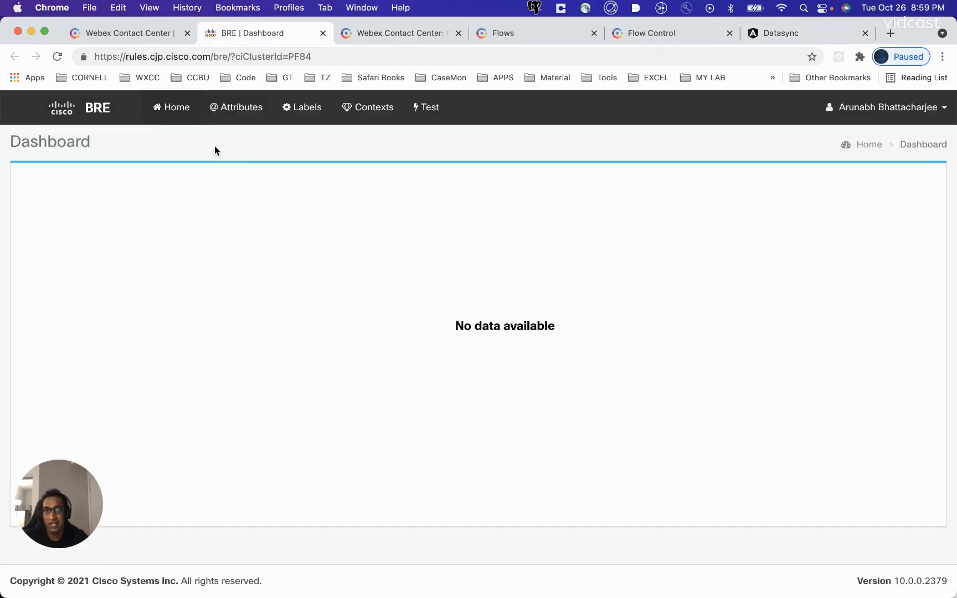
pyautogui.click(159, 32)
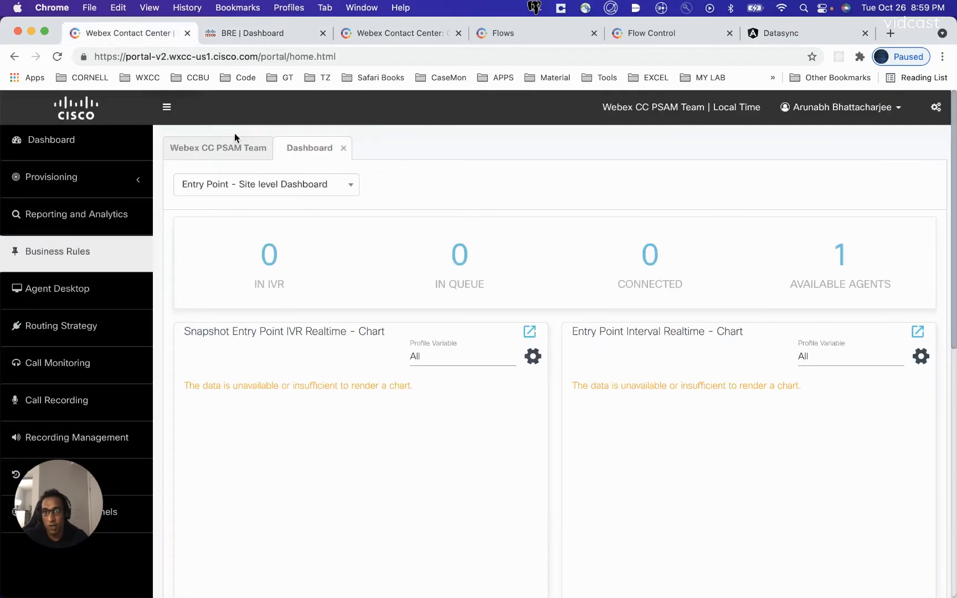
pyautogui.click(57, 254)
pyautogui.click(244, 36)
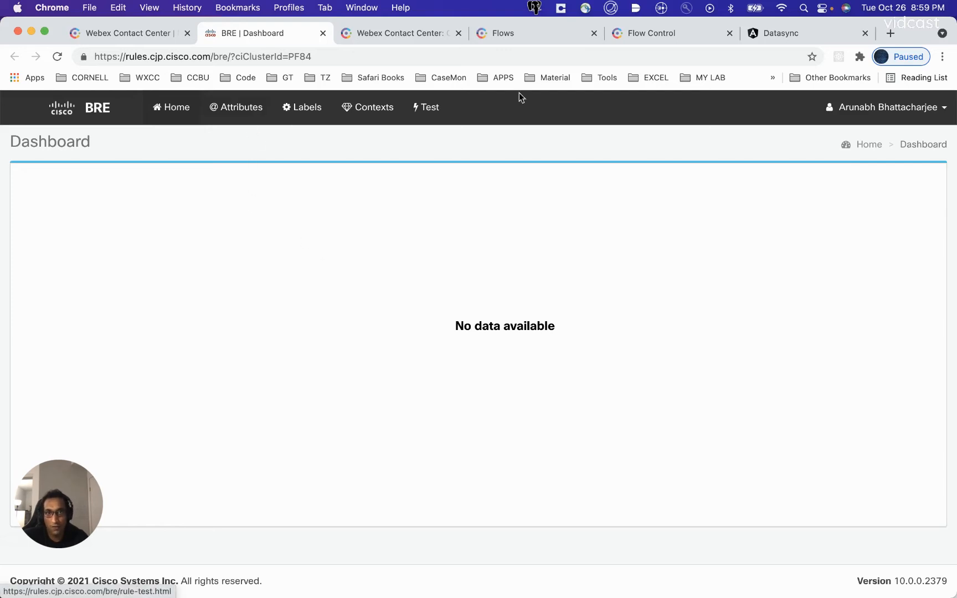
pyautogui.click(784, 34)
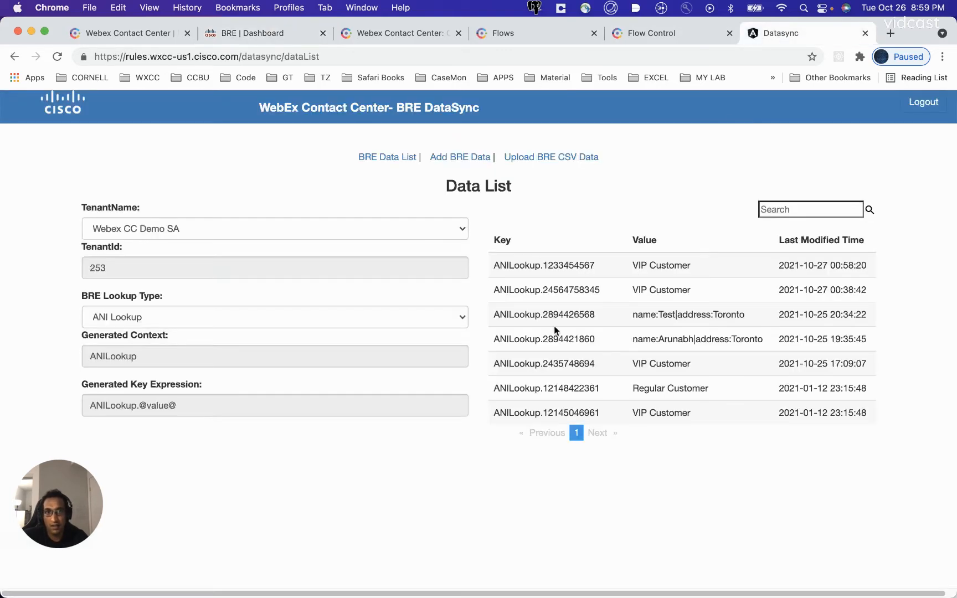
pyautogui.doubleClick(518, 265)
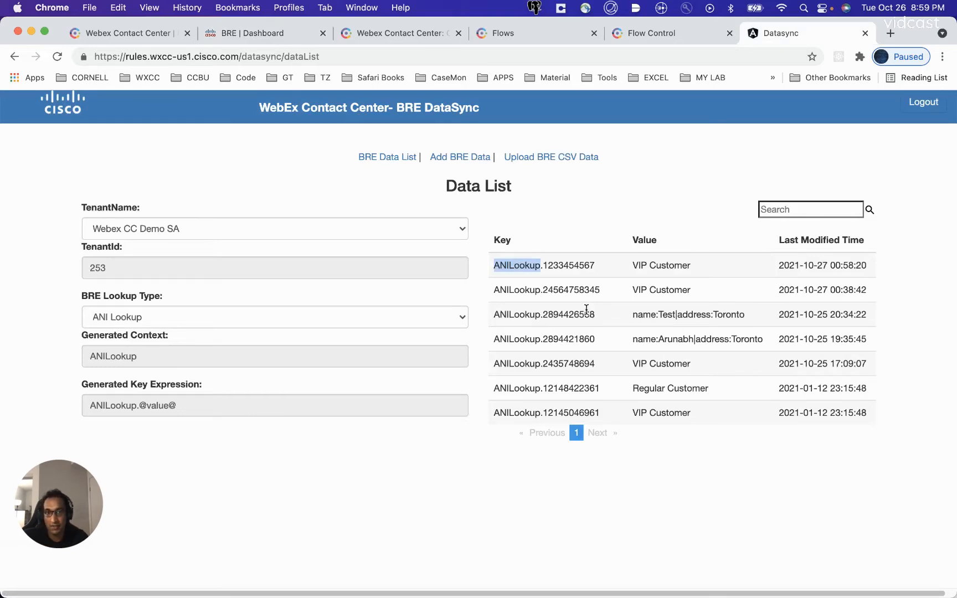
pyautogui.doubleClick(569, 291)
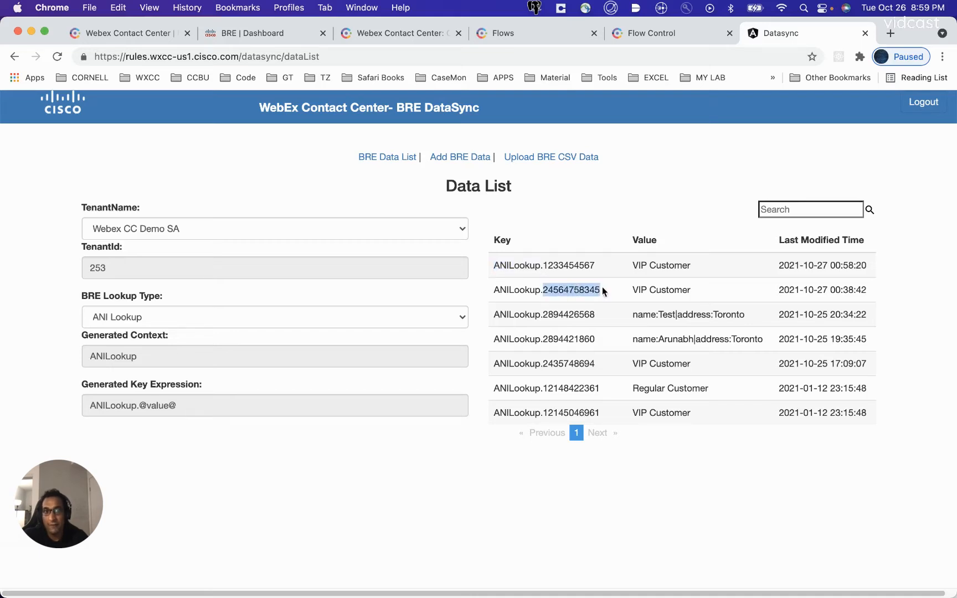
pyautogui.moveTo(633, 291); pyautogui.dragTo(710, 299)
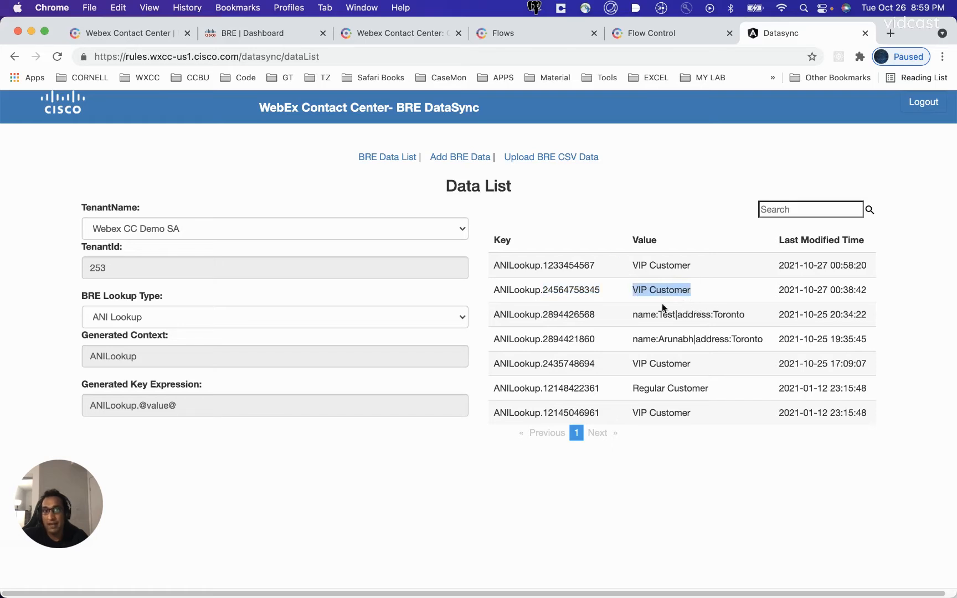
pyautogui.click(641, 241)
pyautogui.doubleClick(641, 241)
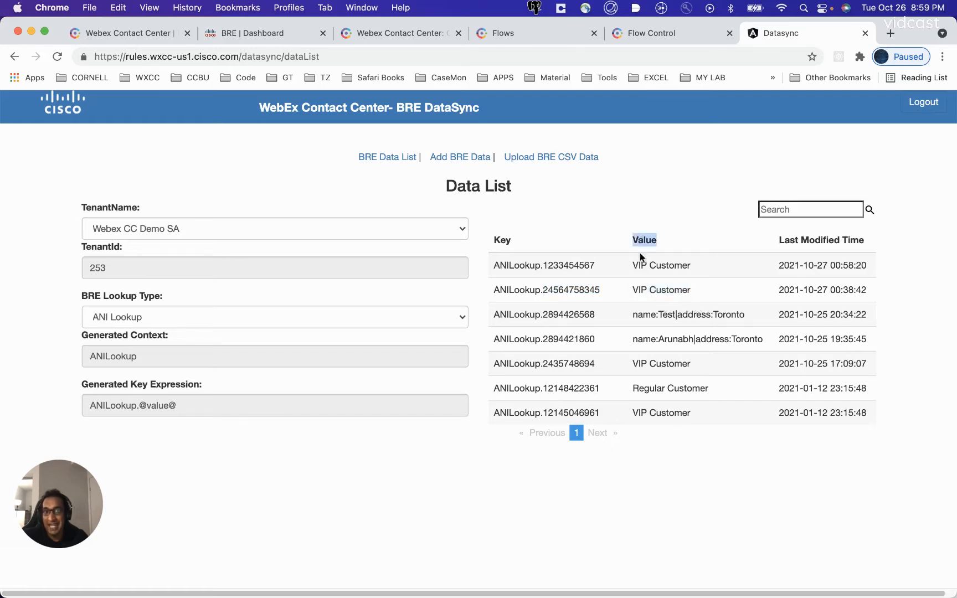
pyautogui.moveTo(634, 290); pyautogui.dragTo(701, 294)
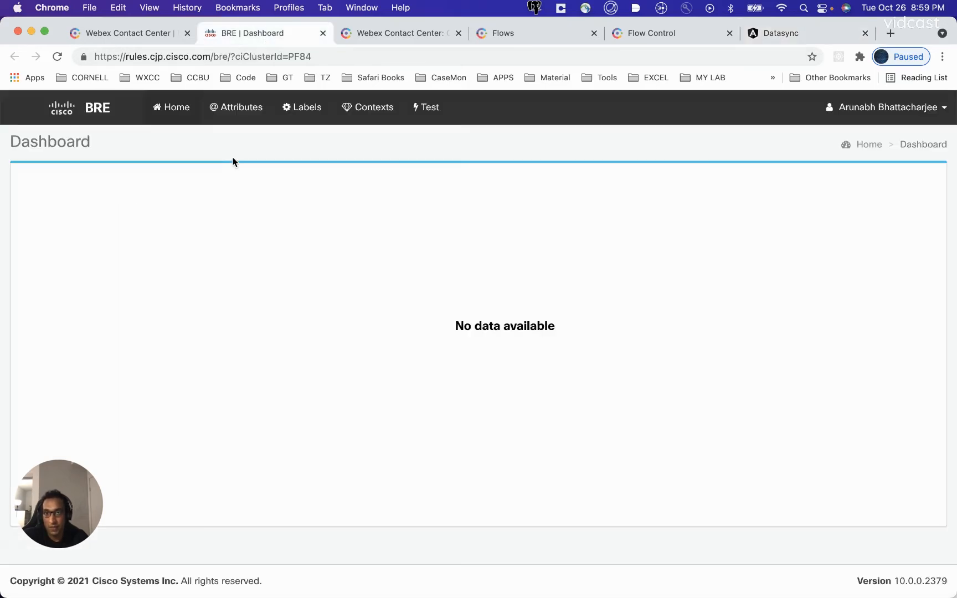
# Step: Open the BRE Attributes list and start editing the context attribute
pyautogui.click(264, 38)
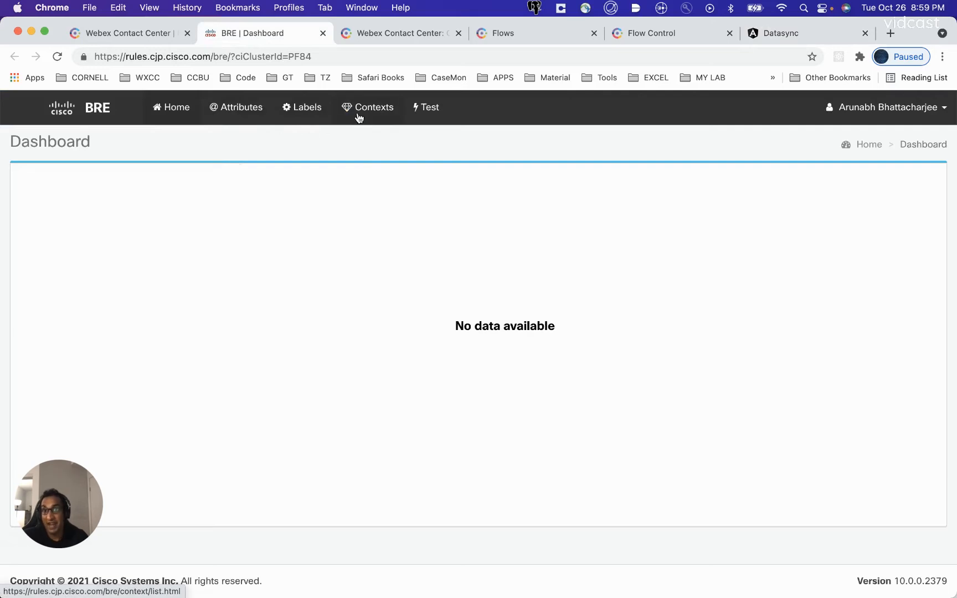
pyautogui.click(248, 122)
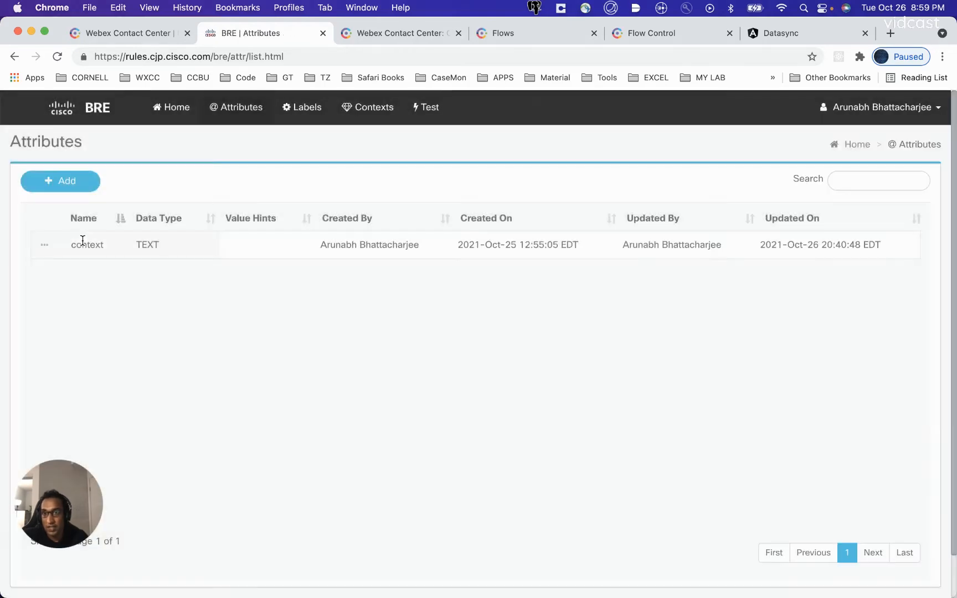
pyautogui.doubleClick(83, 242)
pyautogui.click(46, 245)
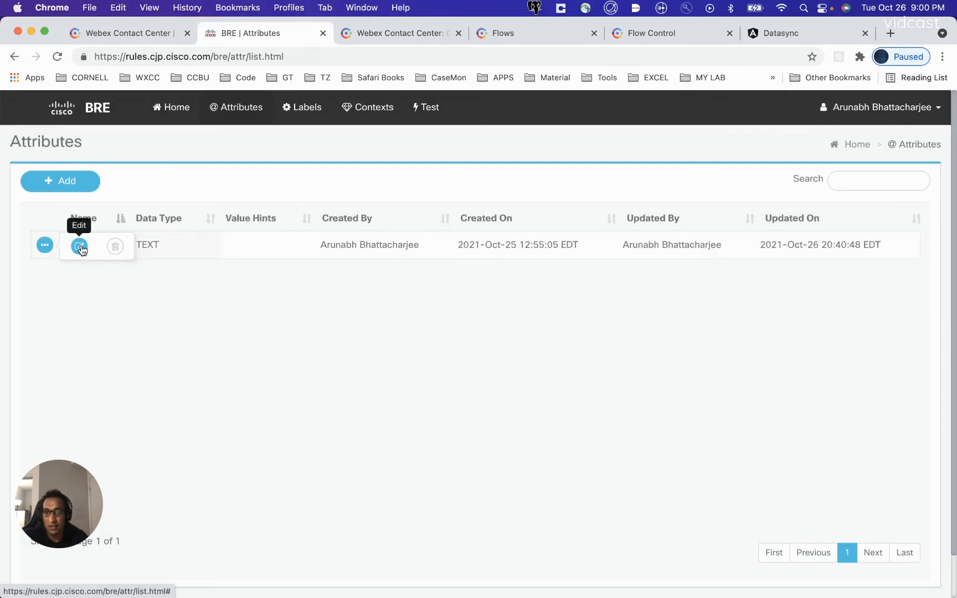
pyautogui.click(79, 246)
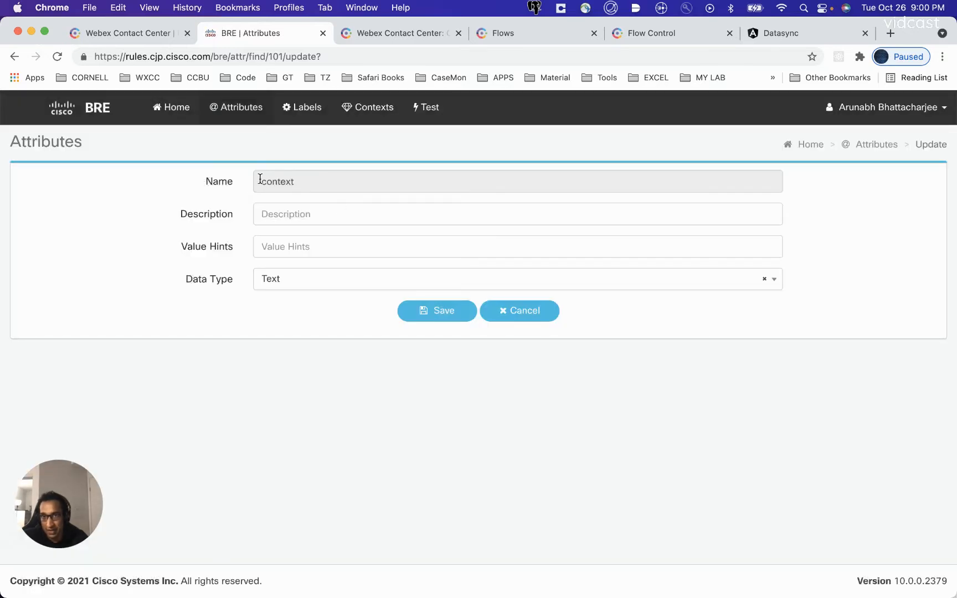
# Step: Save the context attribute unchanged, updating it to 2021-Oct-26 21:00:13 EDT
pyautogui.moveTo(257, 181); pyautogui.dragTo(325, 182)
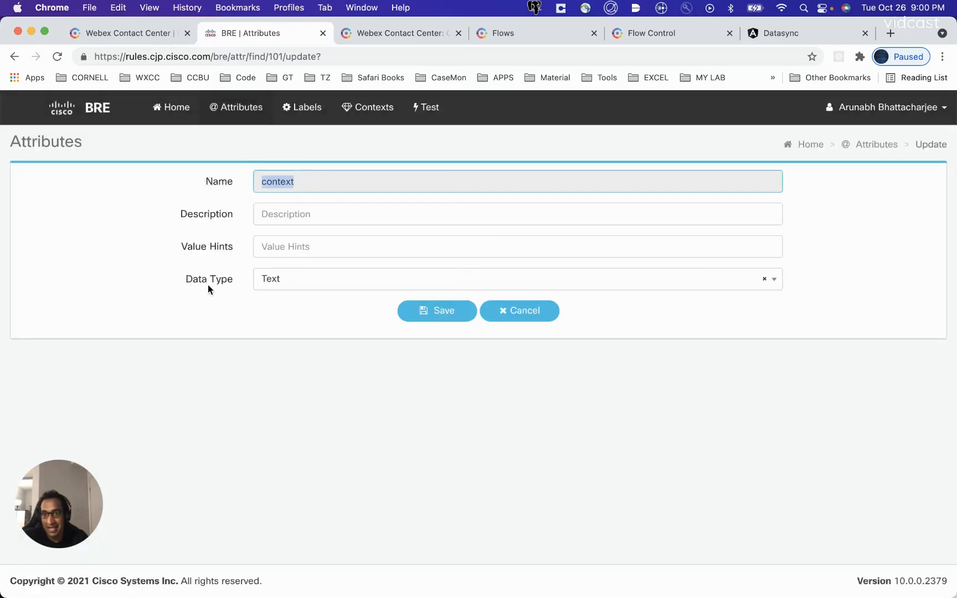
pyautogui.click(274, 280)
pyautogui.click(188, 298)
pyautogui.click(438, 311)
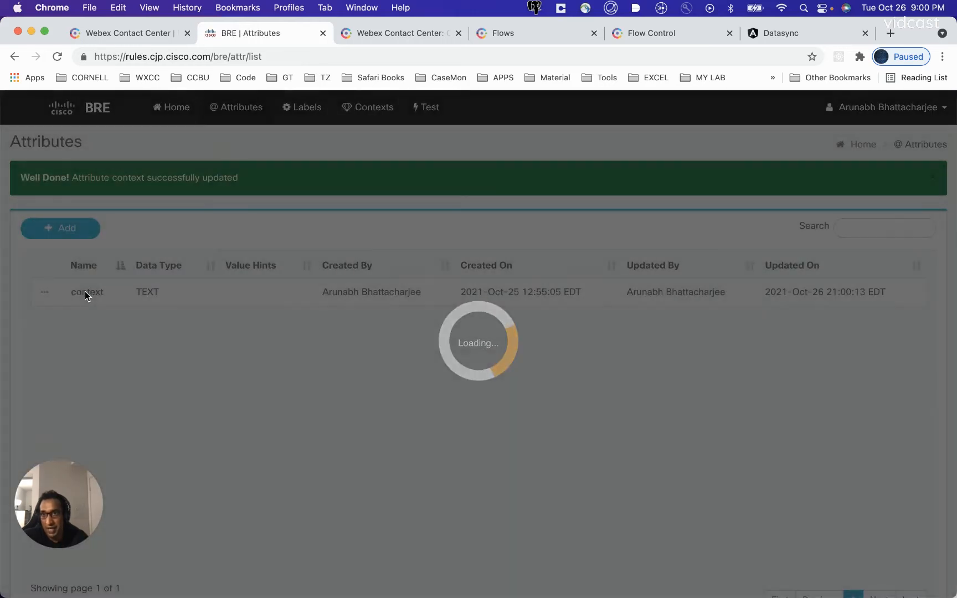
pyautogui.moveTo(85, 291); pyautogui.dragTo(552, 346)
pyautogui.click(553, 347)
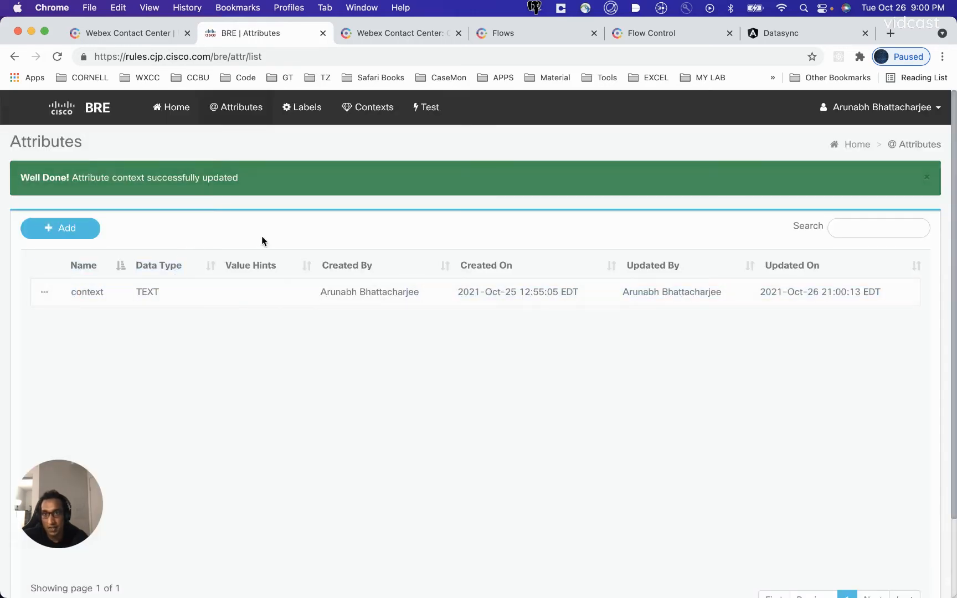
# Step: Show the Labels list alongside the sample data and locate the customerType label
pyautogui.click(307, 115)
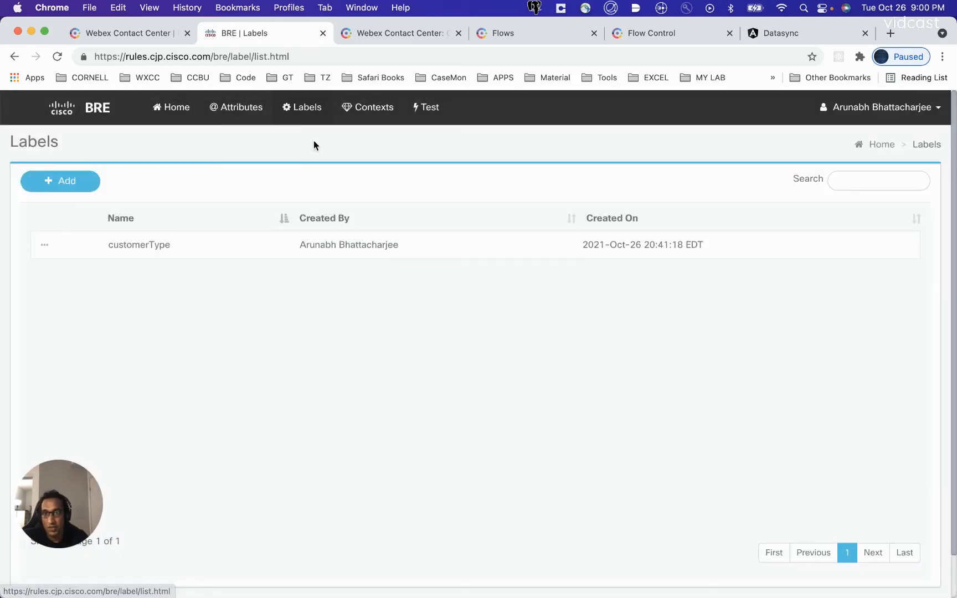
pyautogui.press('super+Tab')
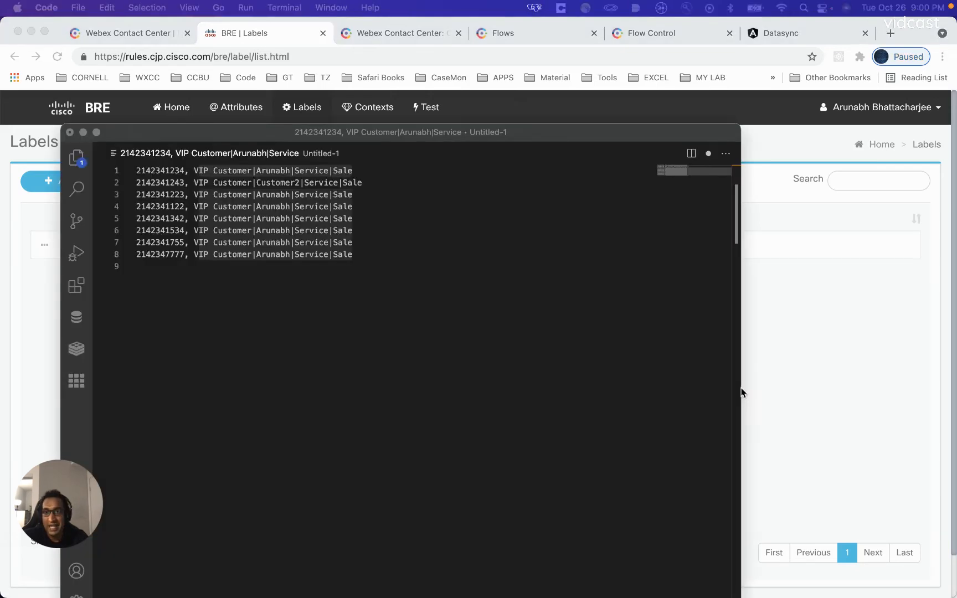
pyautogui.moveTo(182, 133); pyautogui.dragTo(136, 260)
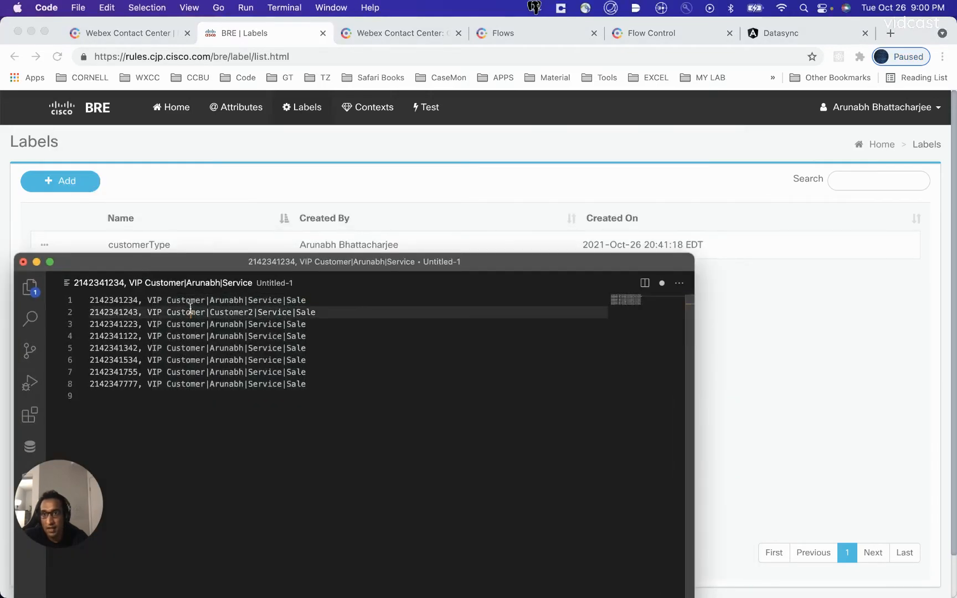
pyautogui.moveTo(148, 300); pyautogui.dragTo(335, 305)
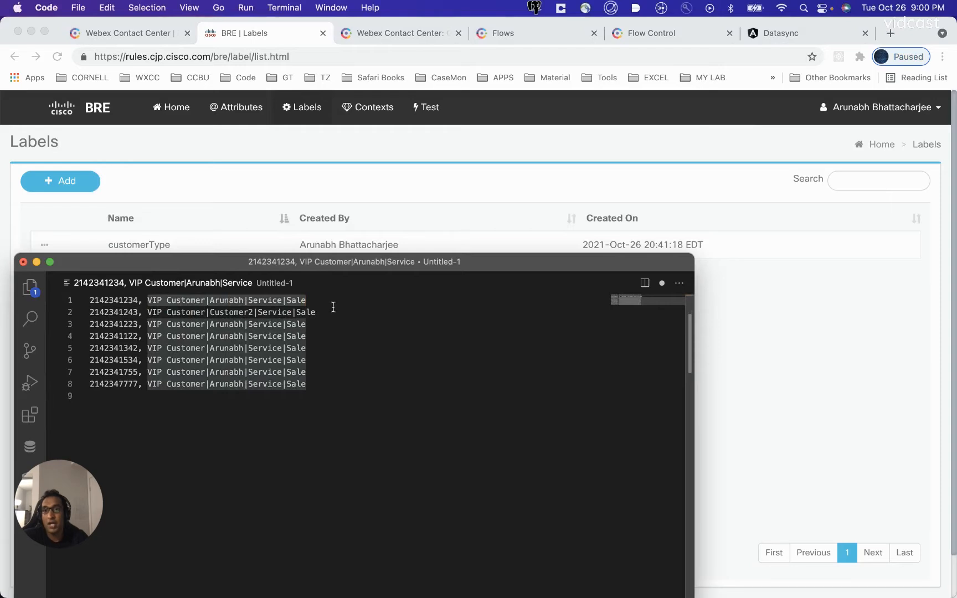
pyautogui.moveTo(242, 268); pyautogui.dragTo(245, 317)
pyautogui.doubleClick(147, 246)
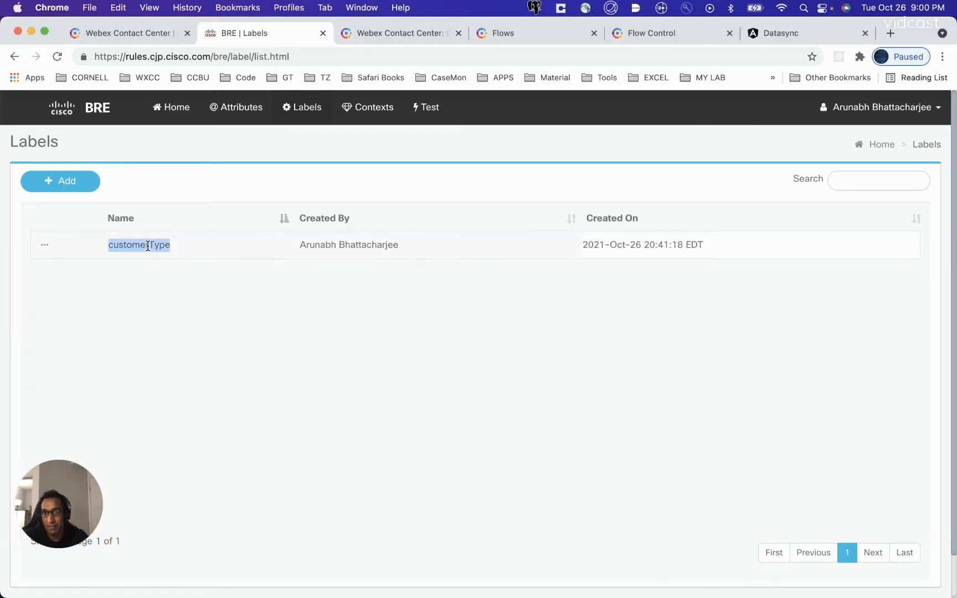
pyautogui.click(148, 292)
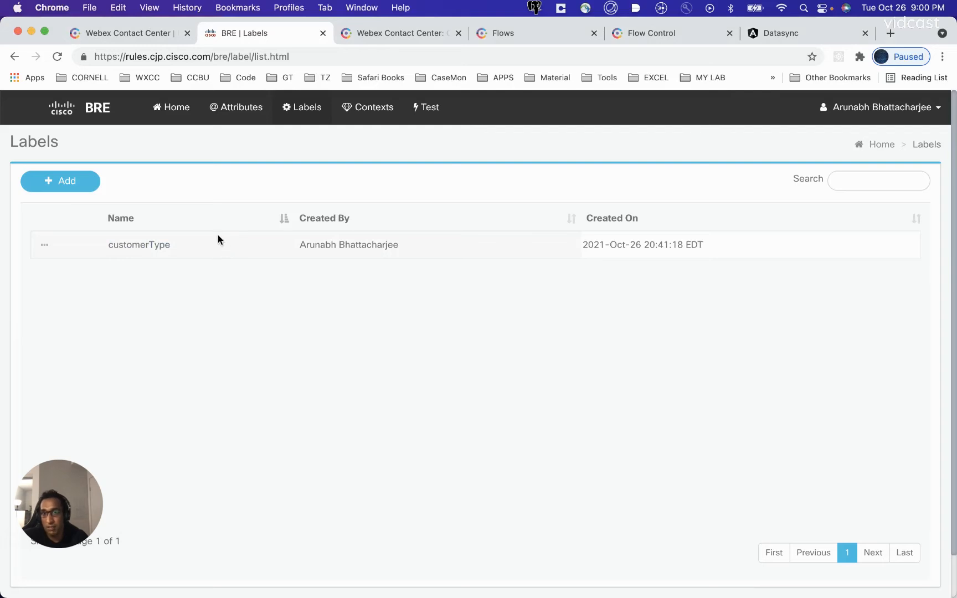
pyautogui.moveTo(109, 247); pyautogui.dragTo(198, 248)
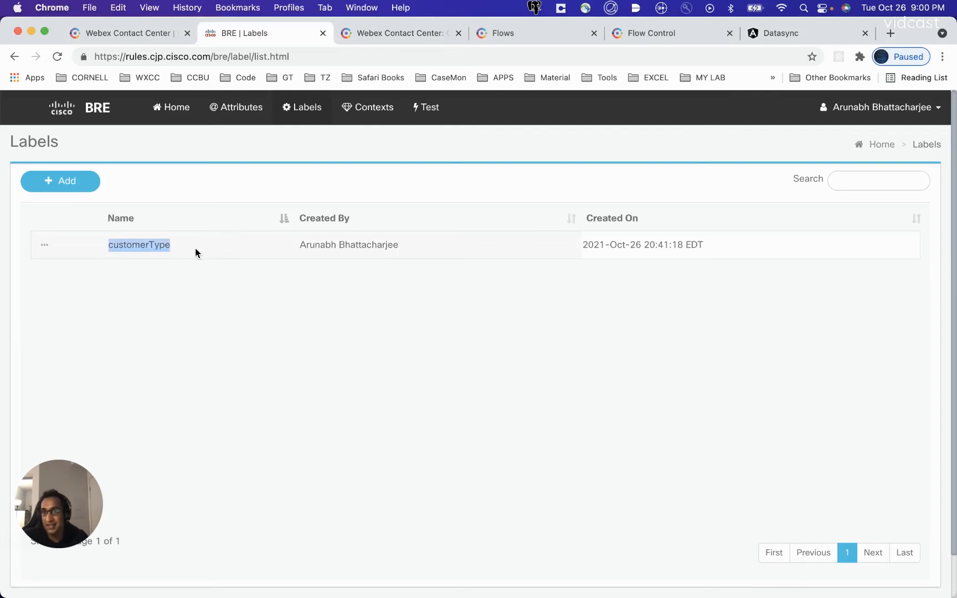
# Step: Edit customerType, appending 'as well as some metadata' to its description
pyautogui.click(45, 244)
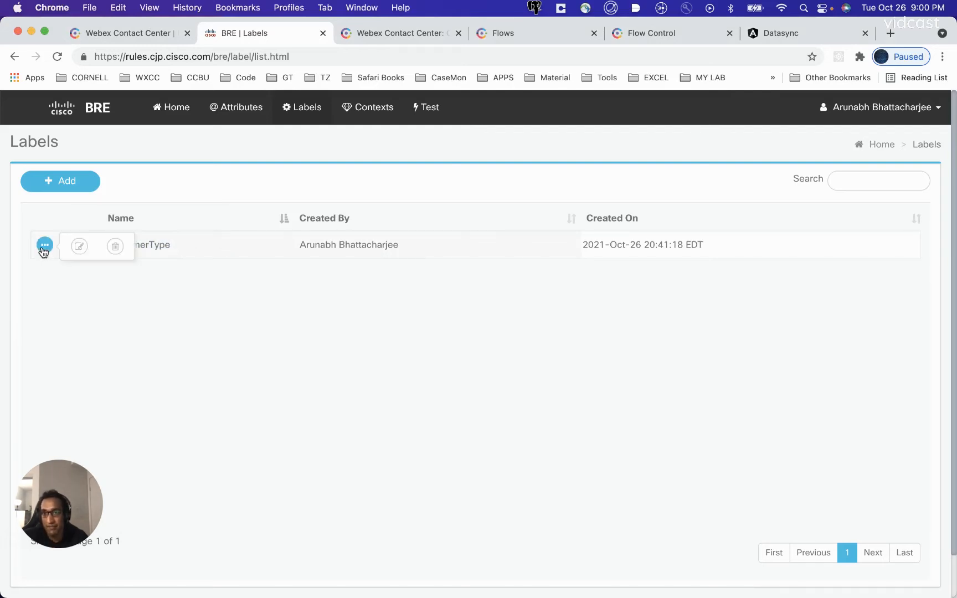
pyautogui.click(79, 246)
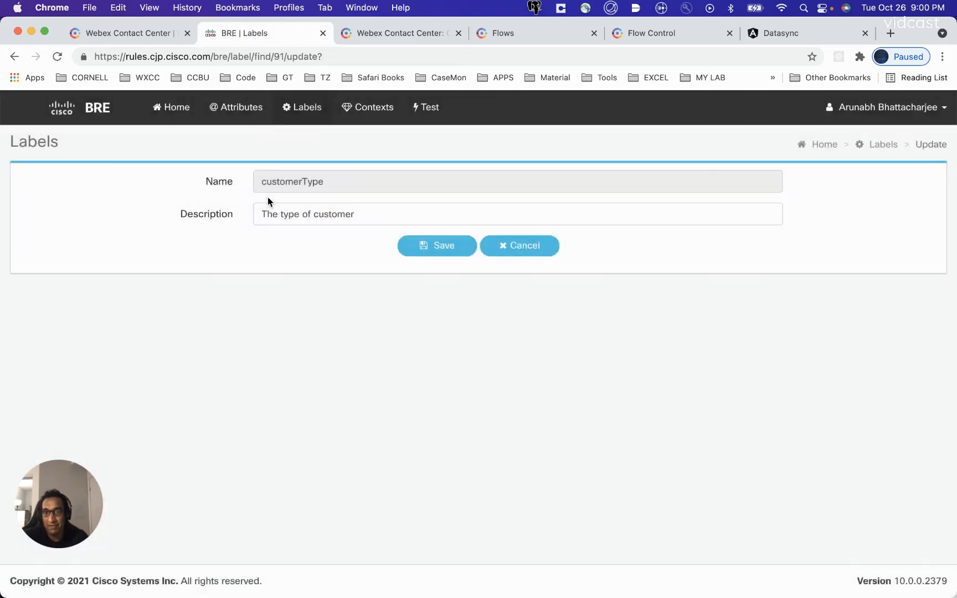
pyautogui.moveTo(255, 180); pyautogui.dragTo(342, 190)
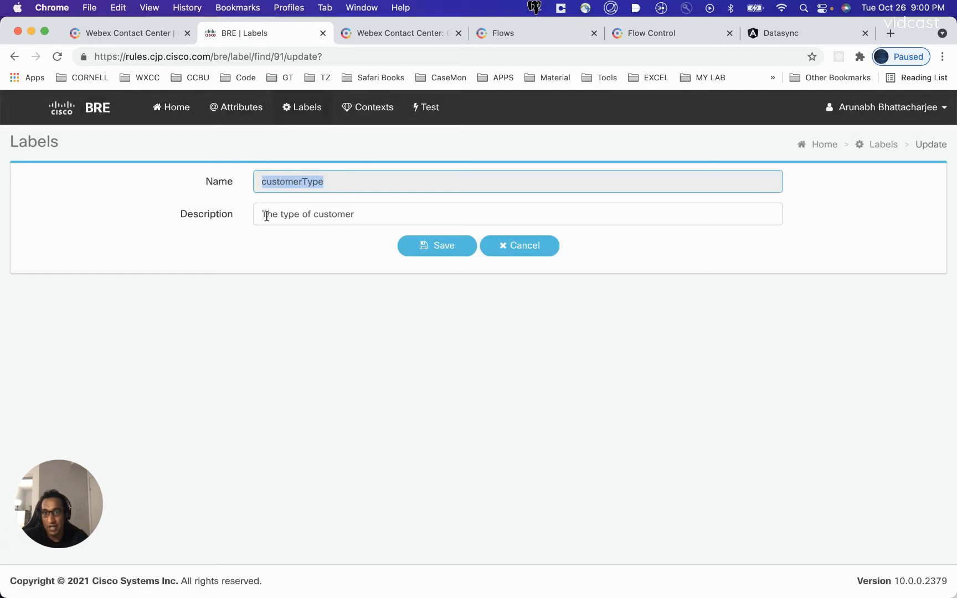
pyautogui.moveTo(266, 216); pyautogui.dragTo(458, 215)
pyautogui.click(379, 215)
pyautogui.write('as')
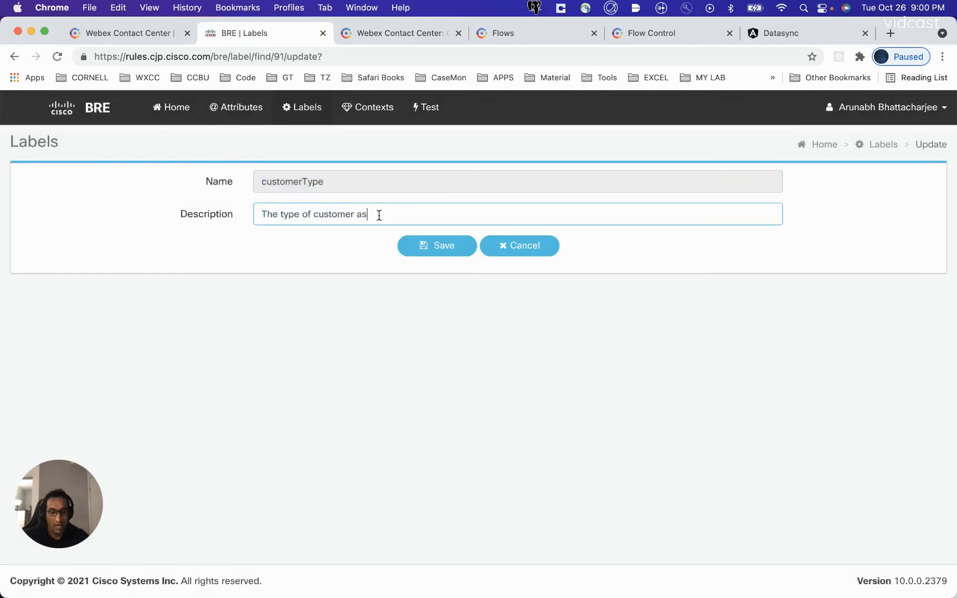
pyautogui.write(' well as some metadata')
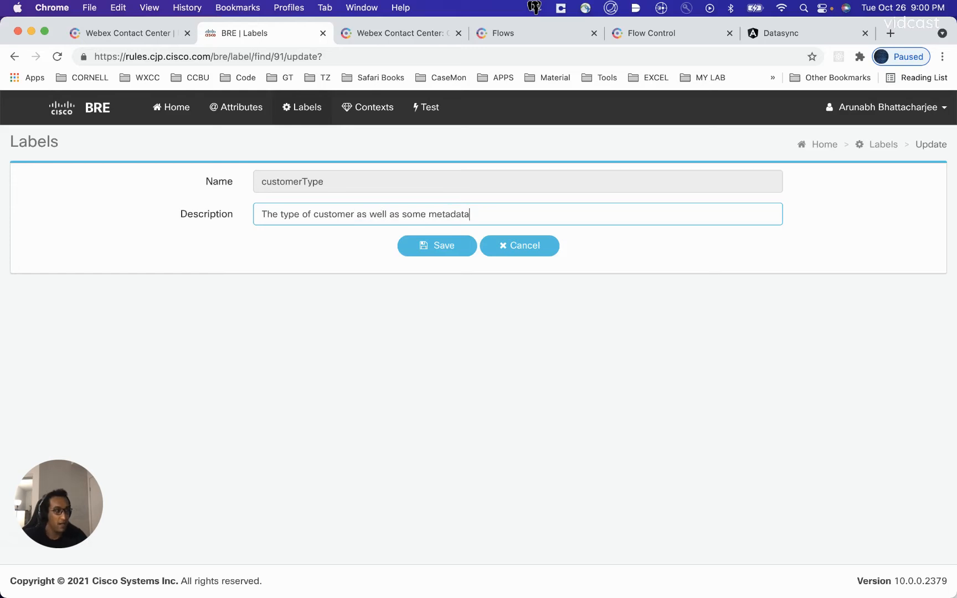
# Step: Compare against the sample data values, then save the customerType label
pyautogui.press('super+Tab')
pyautogui.click(346, 409)
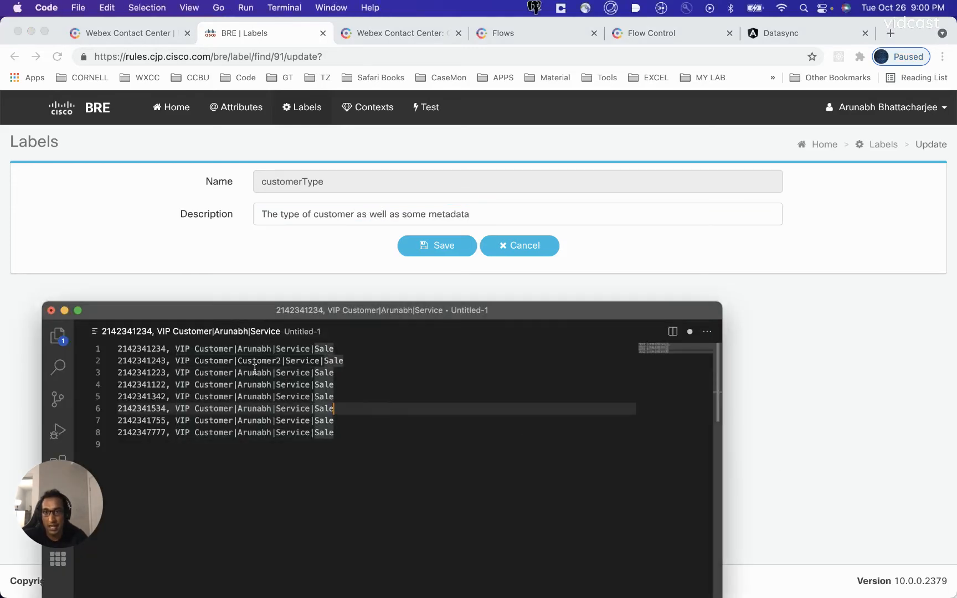
pyautogui.moveTo(242, 372); pyautogui.dragTo(372, 359)
pyautogui.moveTo(176, 361); pyautogui.dragTo(365, 356)
pyautogui.click(252, 259)
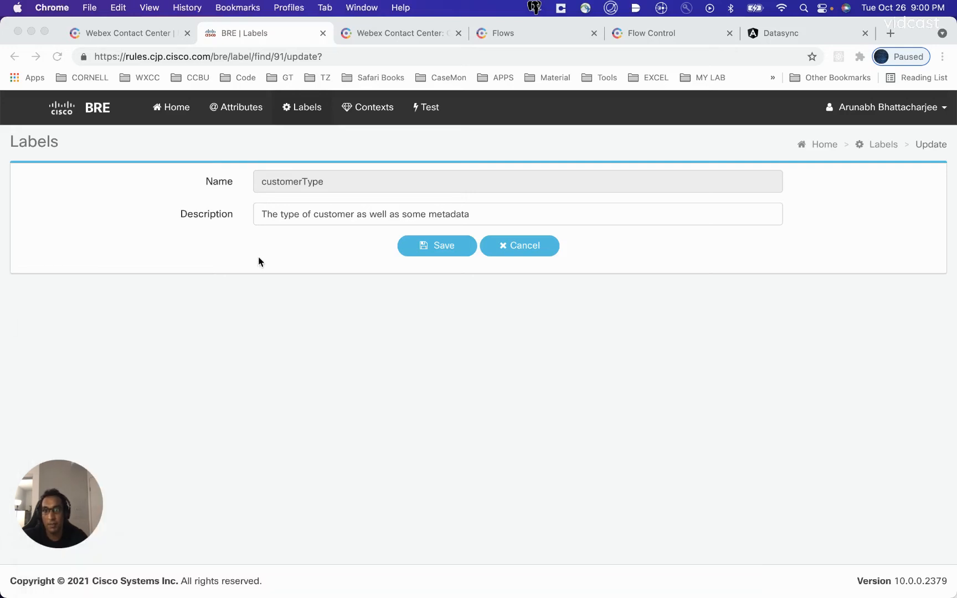
pyautogui.click(424, 247)
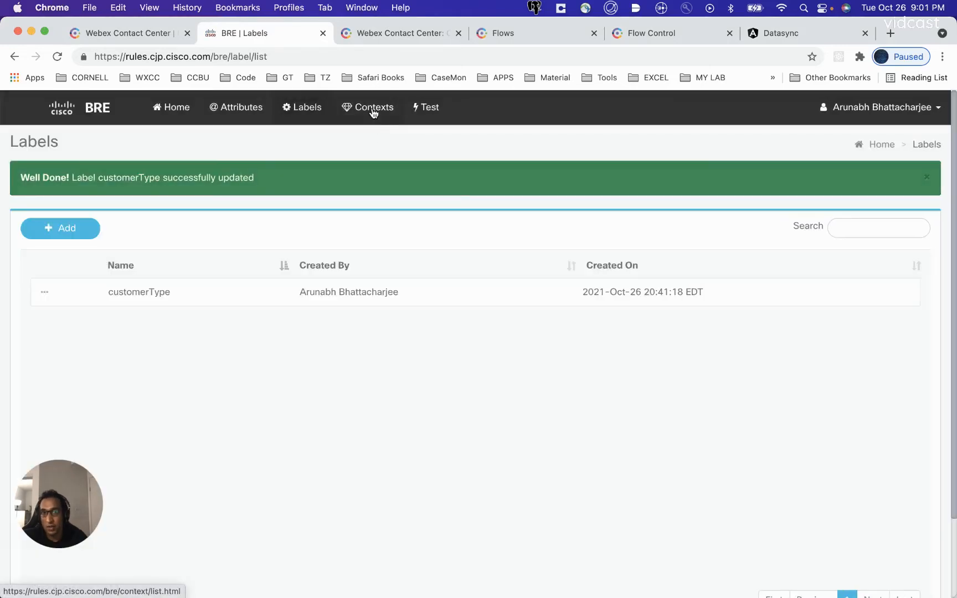
# Step: Start a new context named ANILookup, comparing it with the generated names in the DataSync data list
pyautogui.click(374, 110)
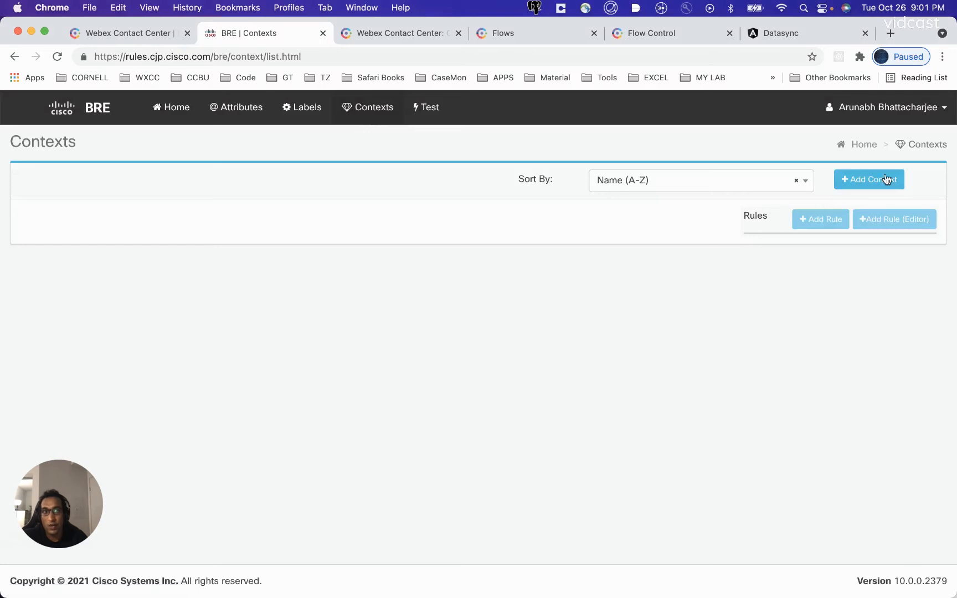
pyautogui.click(887, 179)
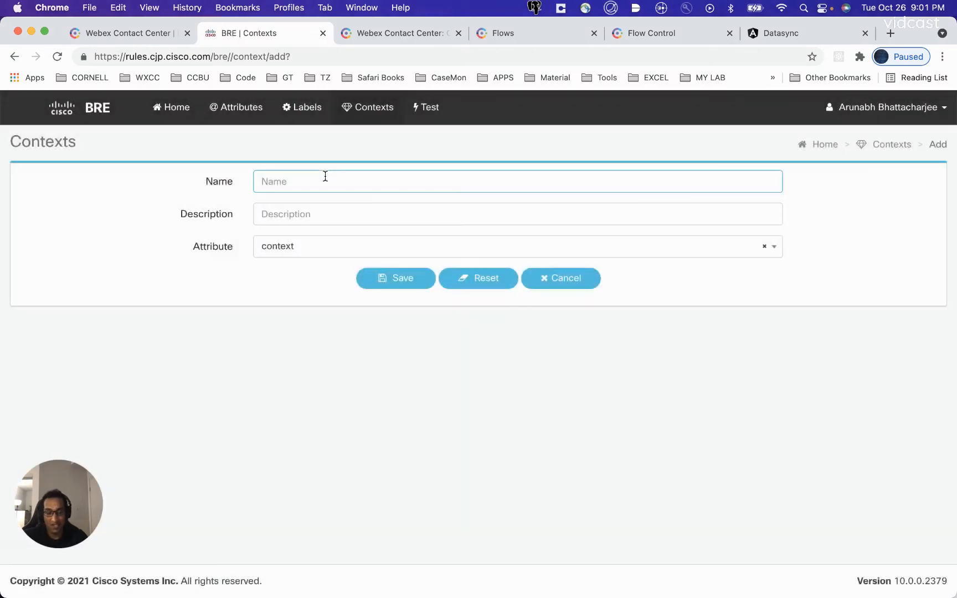
pyautogui.write('ANILookup')
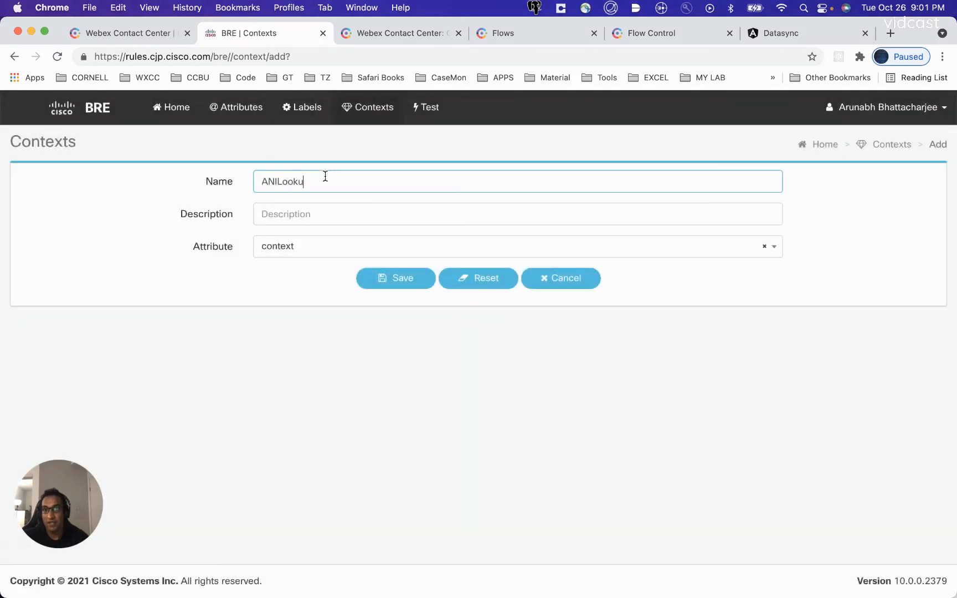
pyautogui.click(765, 34)
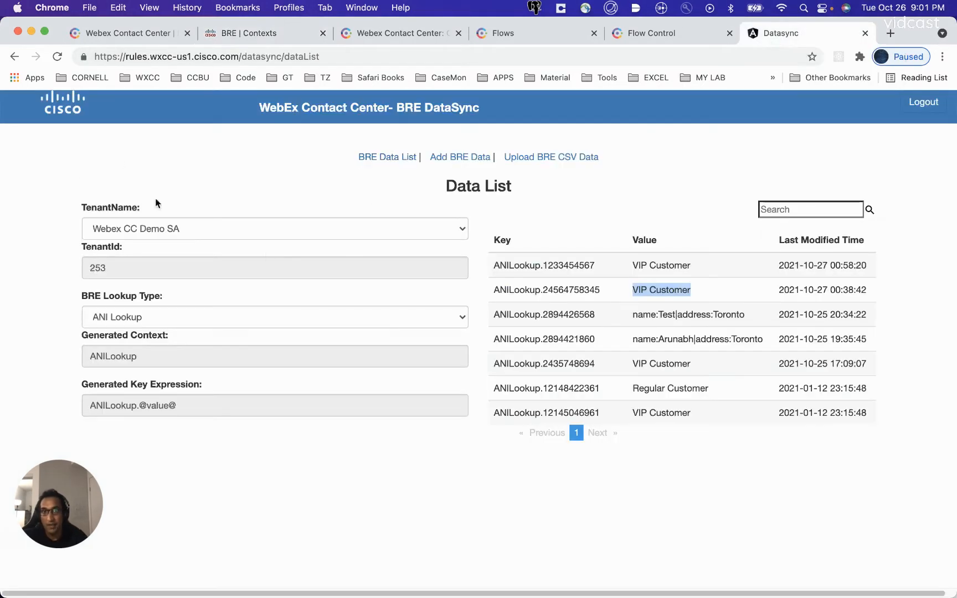
pyautogui.tripleClick(91, 337)
pyautogui.doubleClick(109, 360)
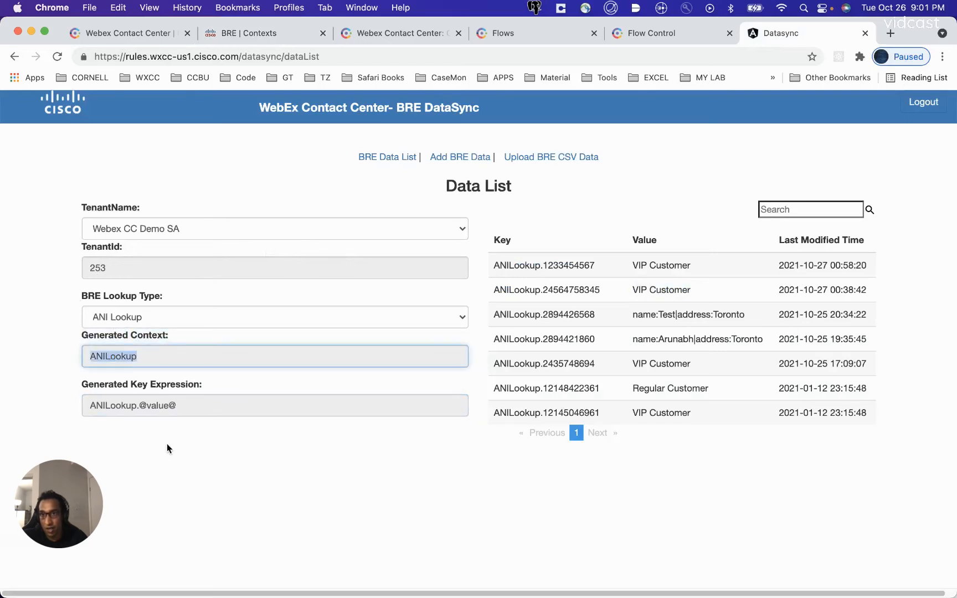
pyautogui.doubleClick(110, 405)
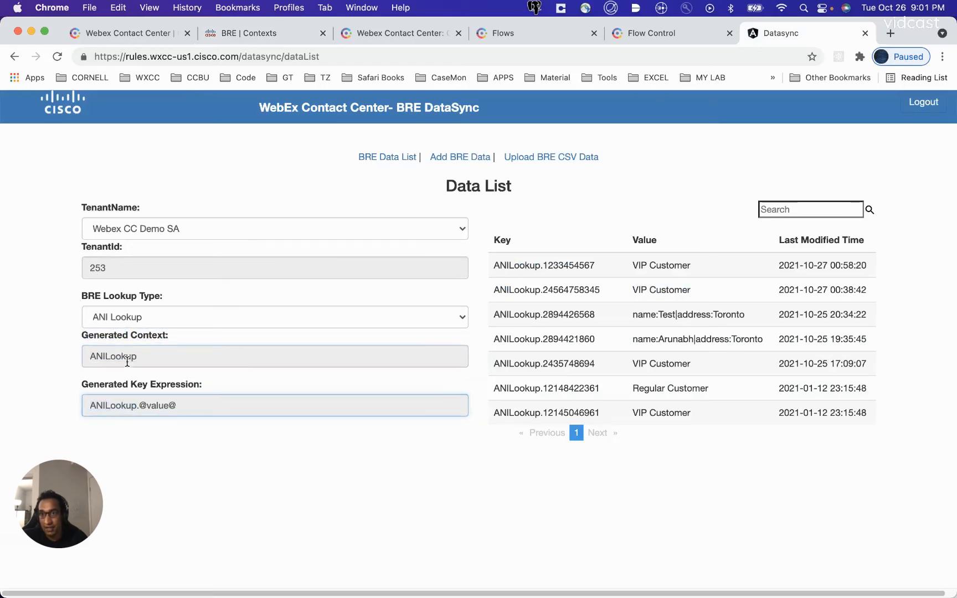
pyautogui.doubleClick(99, 352)
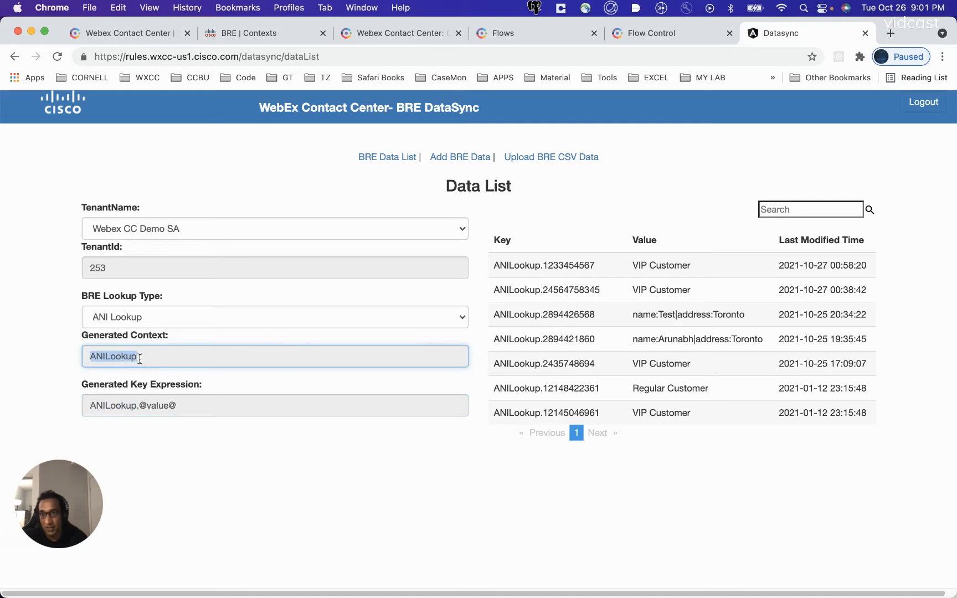
# Step: Keep 'context' as the ANILookup context's attribute and save the context
pyautogui.click(271, 34)
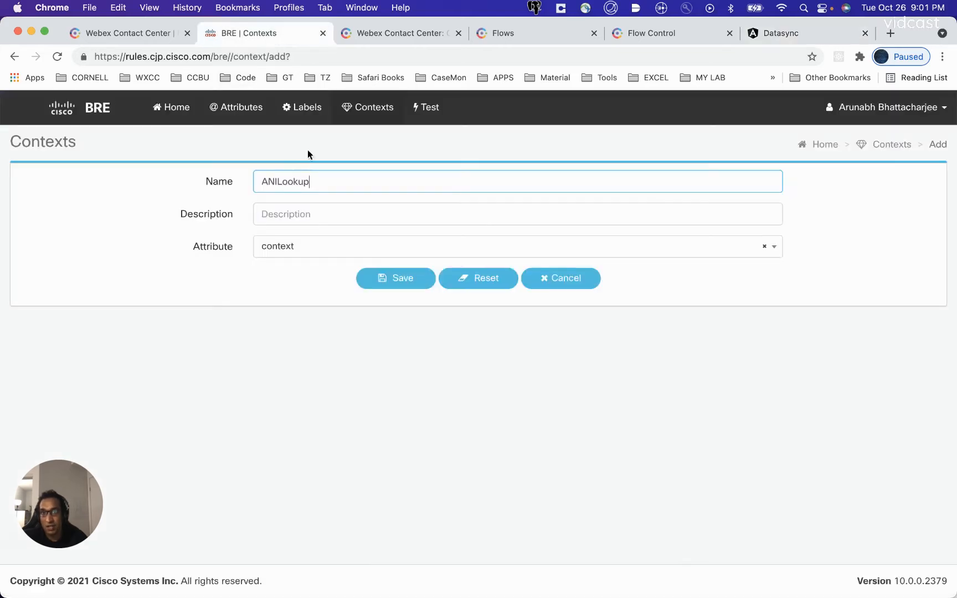
pyautogui.doubleClick(286, 179)
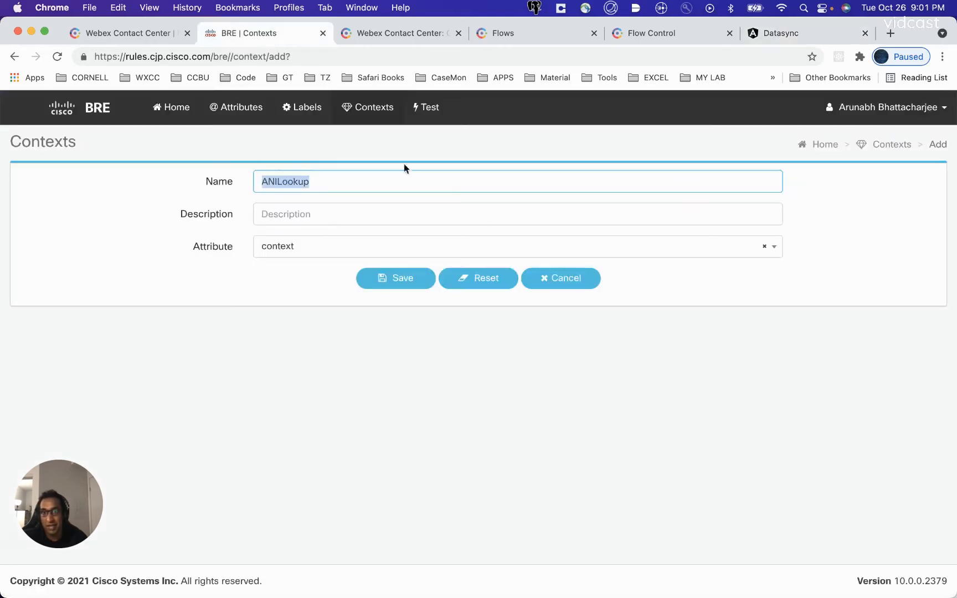
pyautogui.click(313, 210)
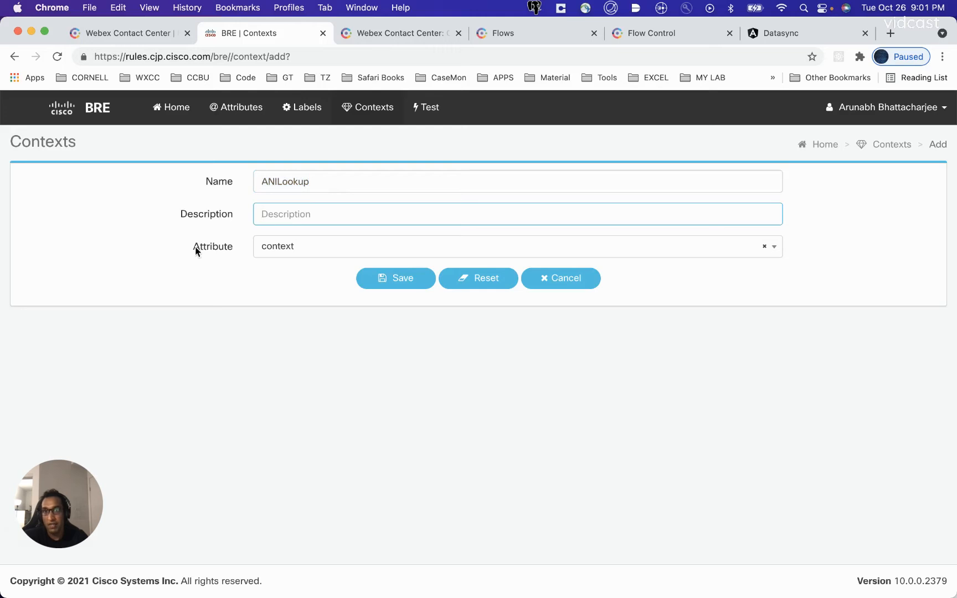
pyautogui.moveTo(195, 250); pyautogui.dragTo(230, 250)
pyautogui.click(291, 250)
pyautogui.click(289, 303)
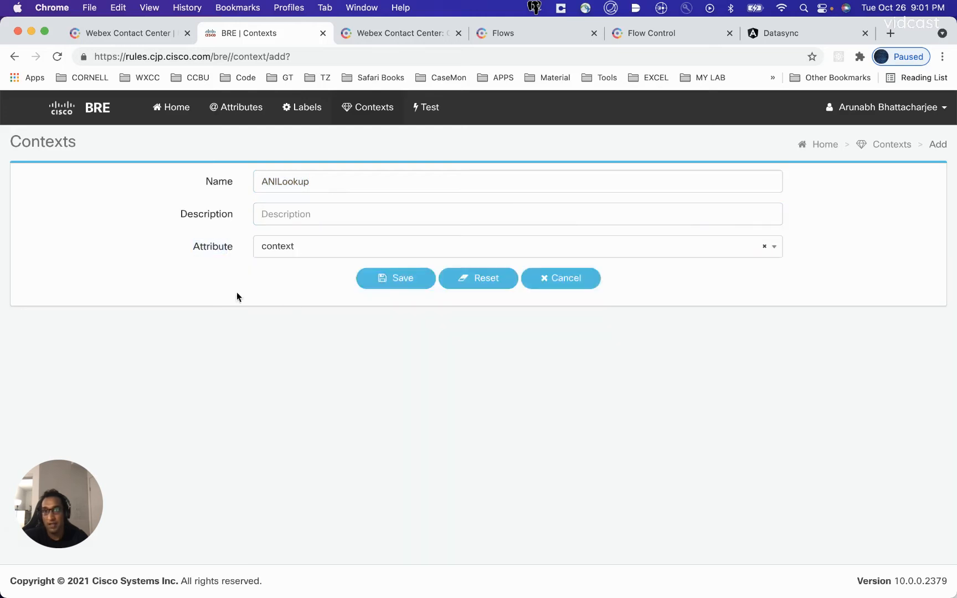
pyautogui.click(386, 277)
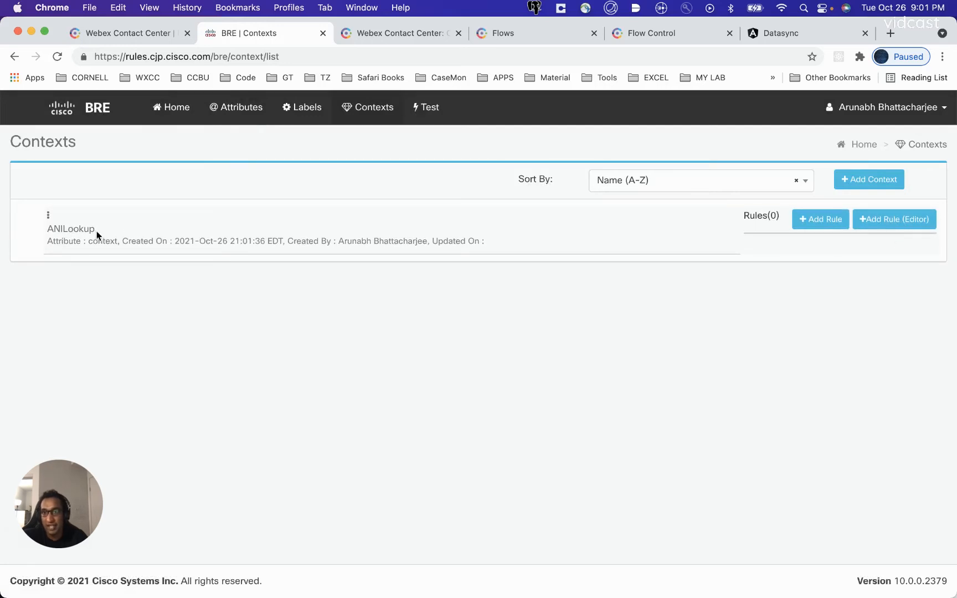
# Step: Check the ANILookup key and name/address values in DataSync, then reopen a fresh code-based rule for ANILookup
pyautogui.click(885, 221)
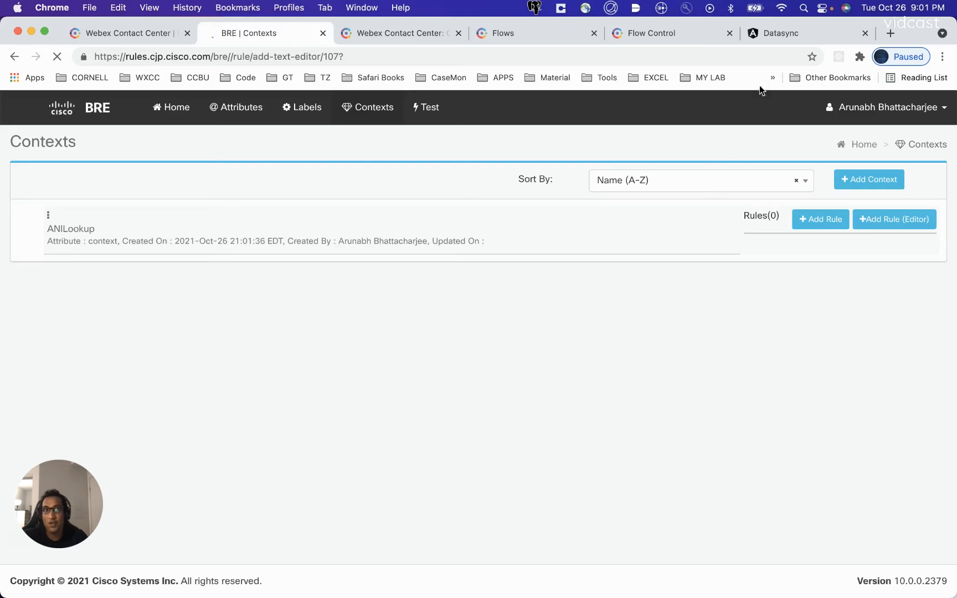
pyautogui.click(793, 35)
pyautogui.doubleClick(563, 314)
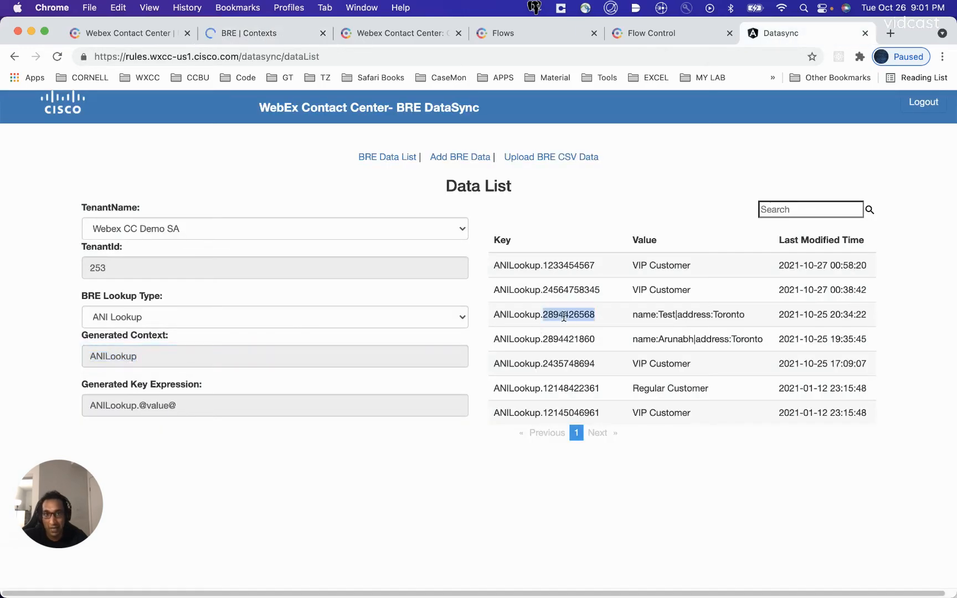
pyautogui.moveTo(629, 319); pyautogui.dragTo(739, 314)
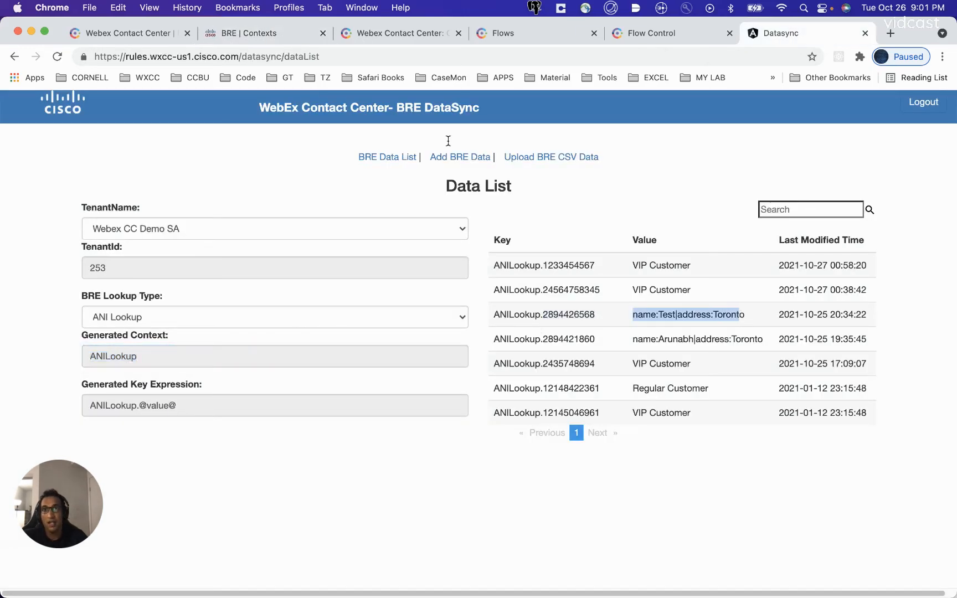
pyautogui.click(260, 34)
pyautogui.click(605, 407)
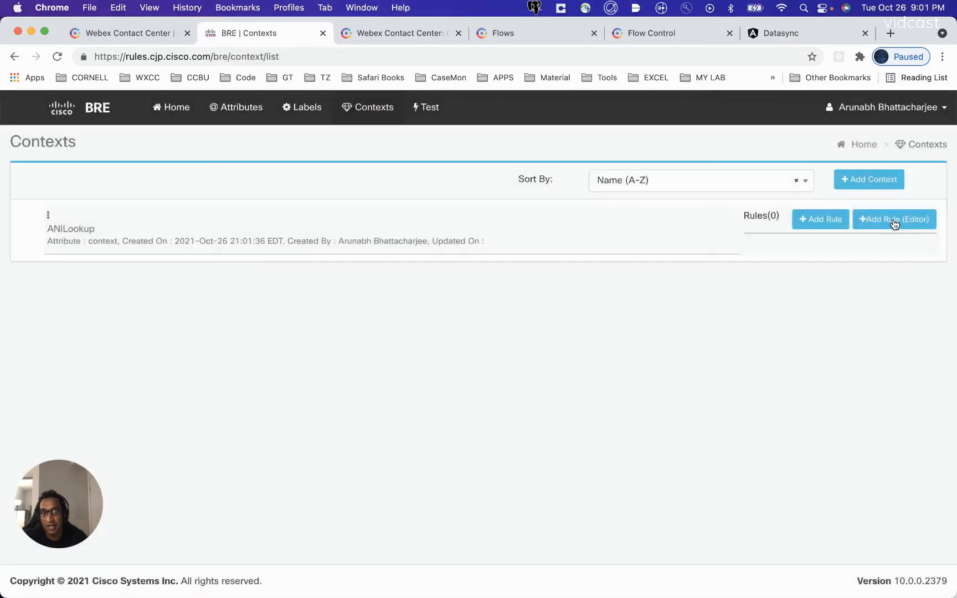
pyautogui.click(893, 220)
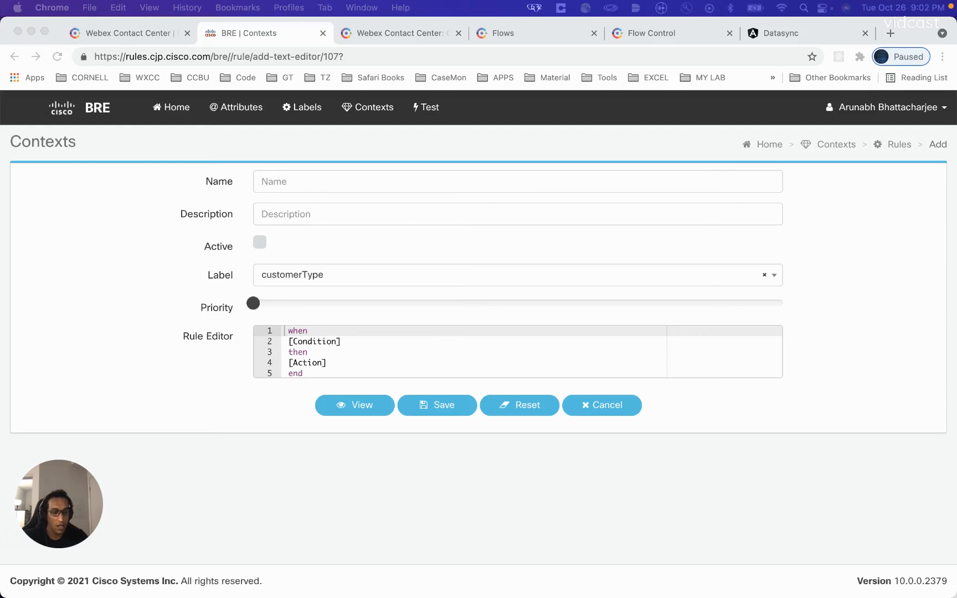
# Step: Replace the rule template with the prepared Drools code and set priority to 100
pyautogui.click(347, 353)
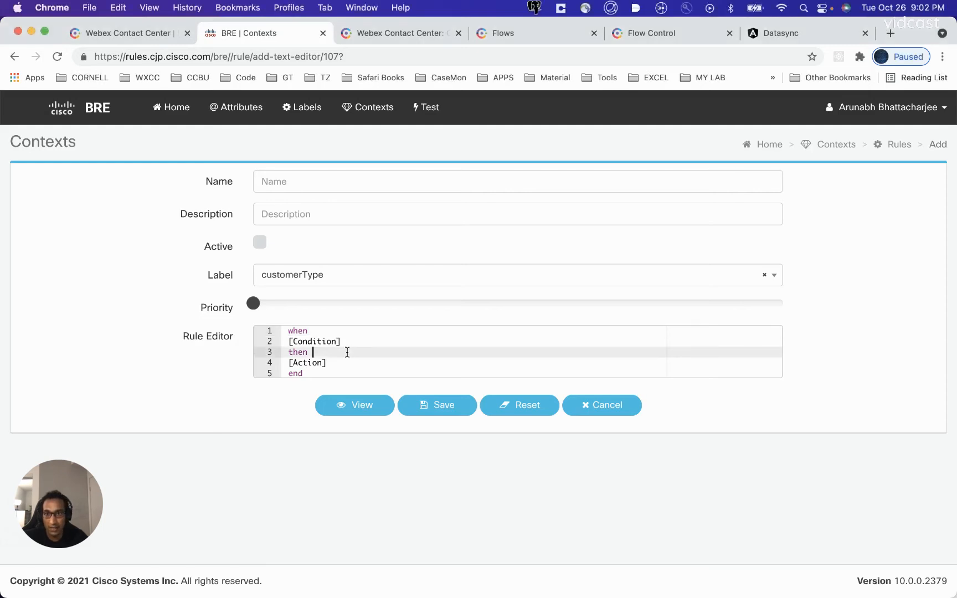
pyautogui.press('super+a')
pyautogui.press('super+v')
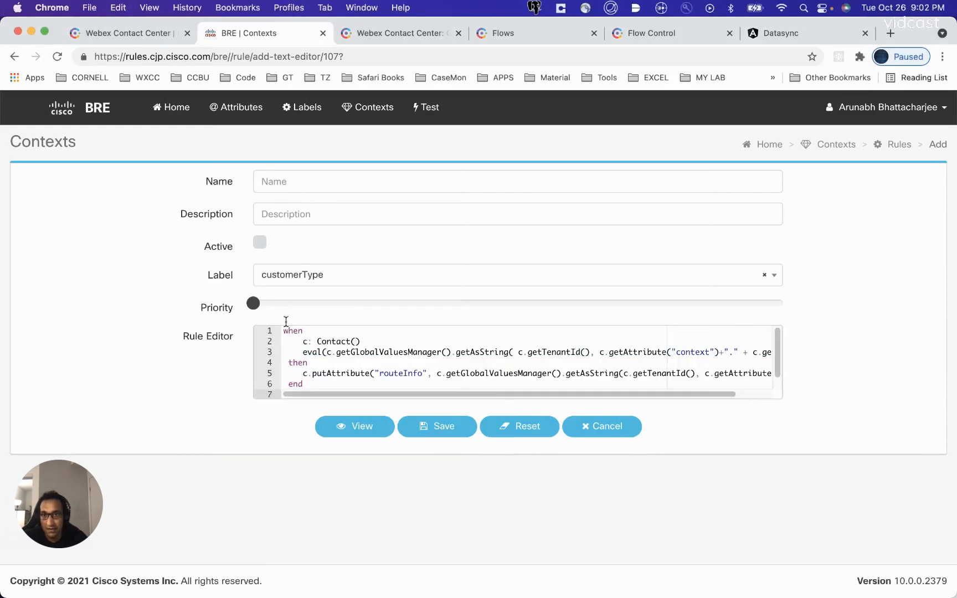
pyautogui.moveTo(253, 306)
pyautogui.moveTo(254, 308); pyautogui.dragTo(789, 308)
# Step: Name the rule ANIFound, make it active, describe it 'When ANI is found', and keep label customerType
pyautogui.click(349, 182)
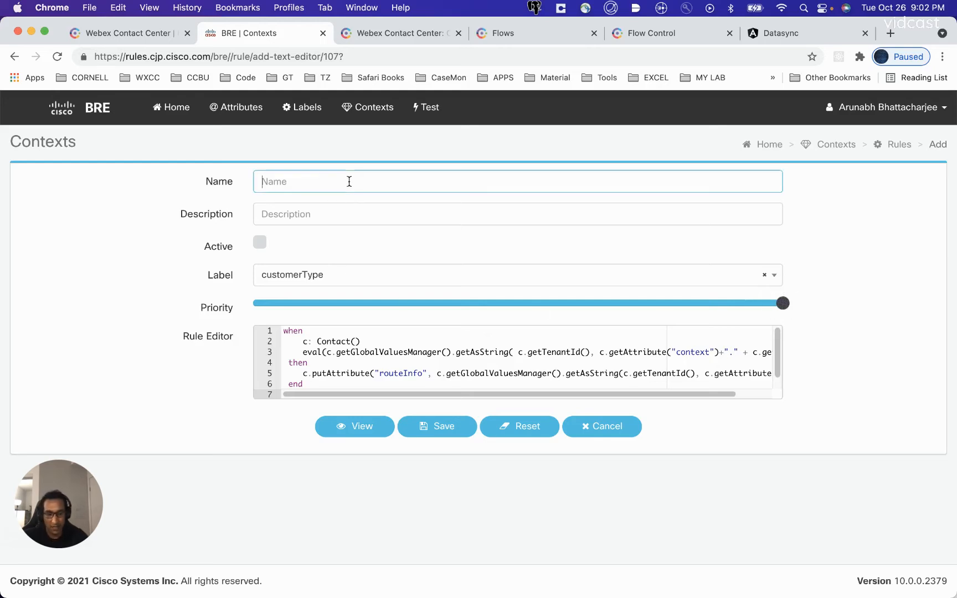
pyautogui.write('ANIF')
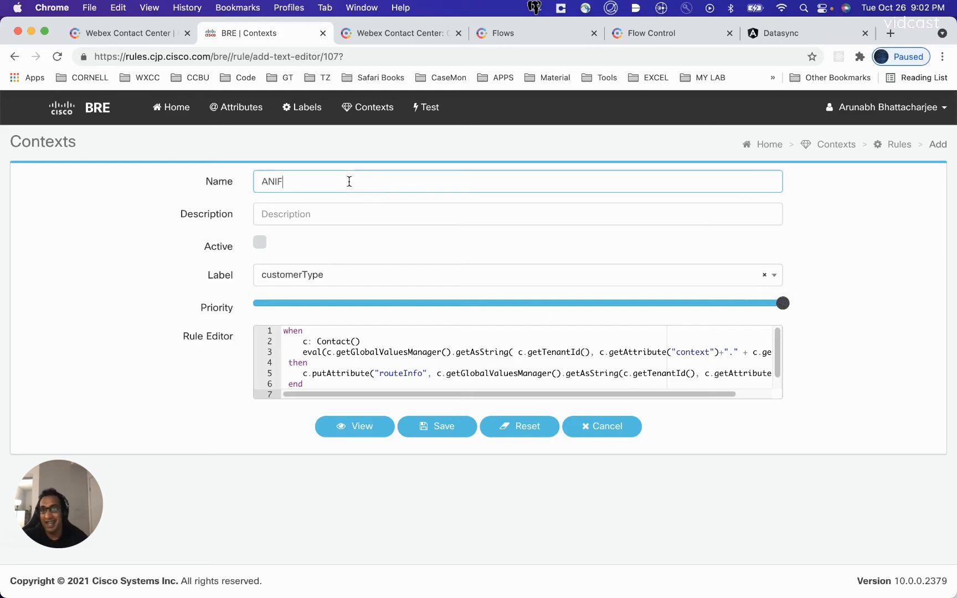
pyautogui.write('ound')
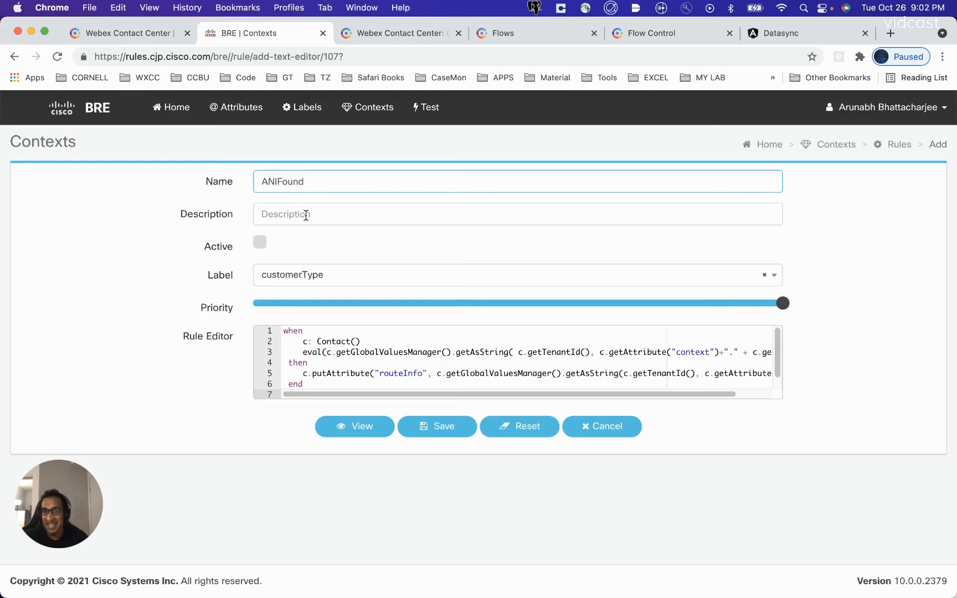
pyautogui.click(263, 240)
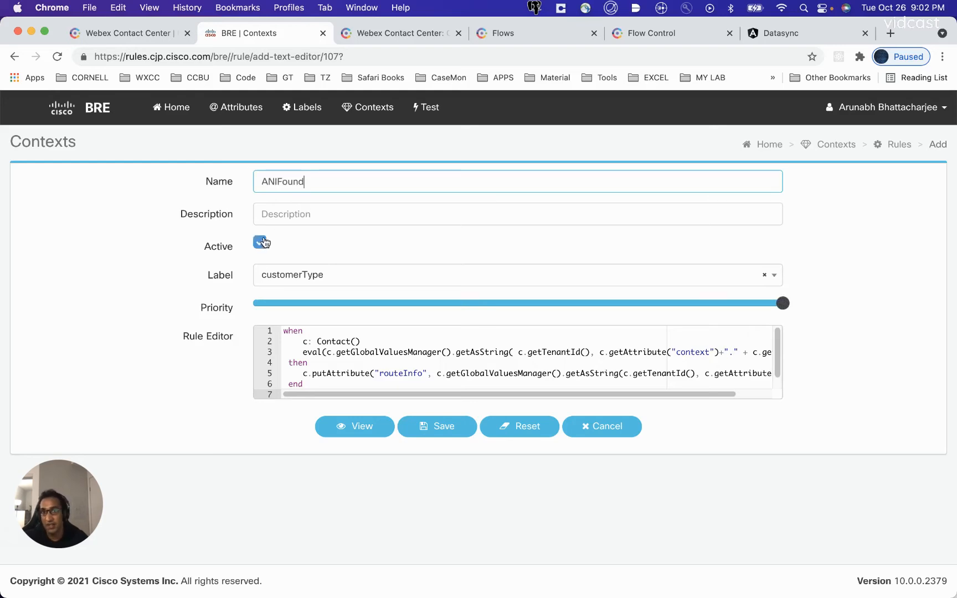
pyautogui.click(205, 247)
pyautogui.click(261, 243)
pyautogui.click(288, 216)
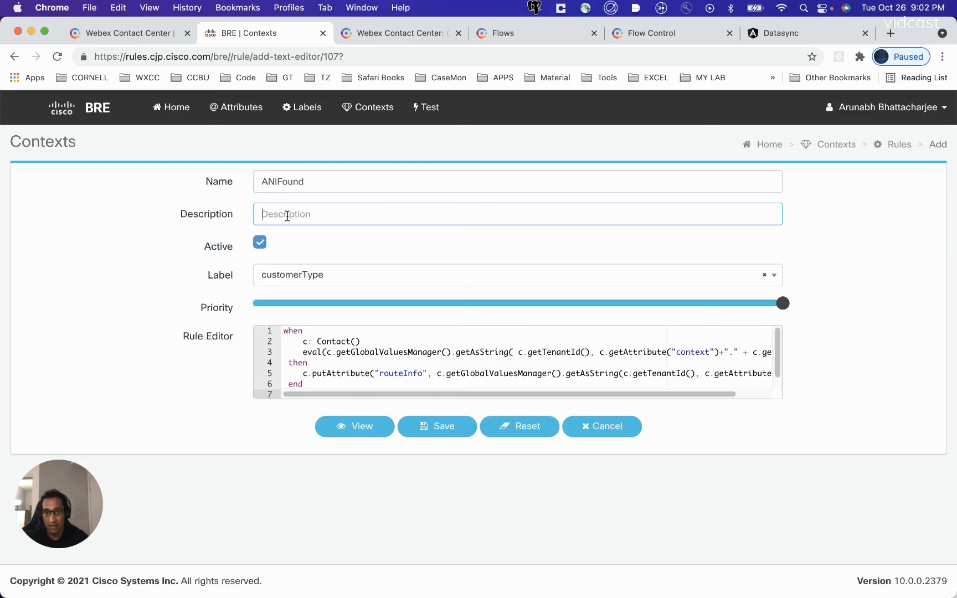
pyautogui.write('wh')
pyautogui.press('BackSpace')
pyautogui.write('When')
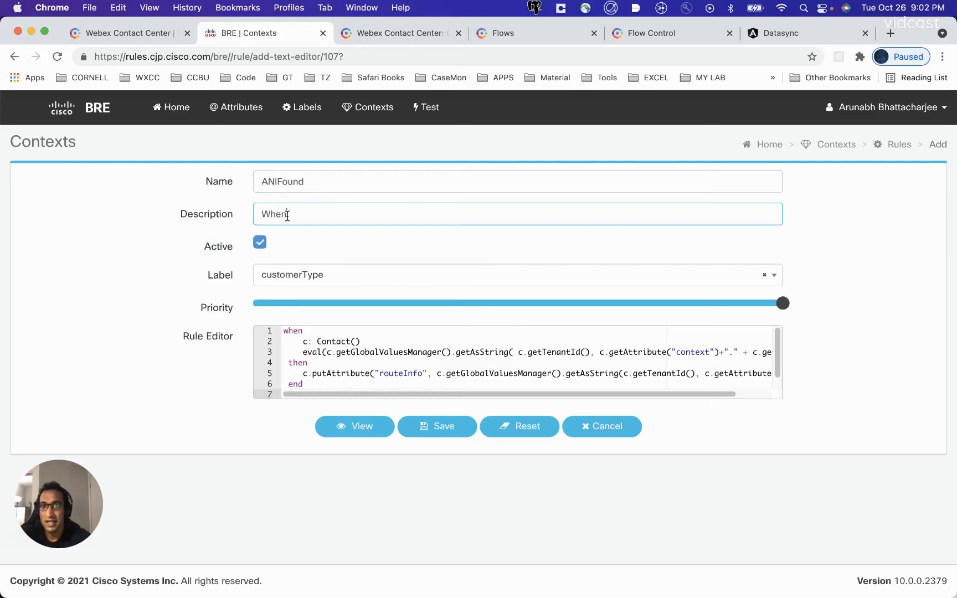
pyautogui.write(' ANI is found')
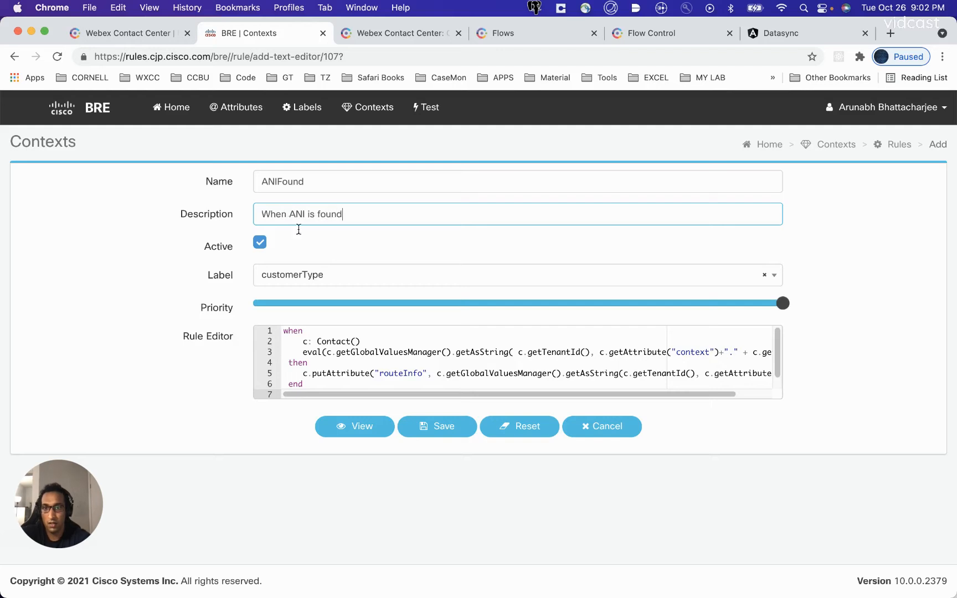
pyautogui.click(305, 277)
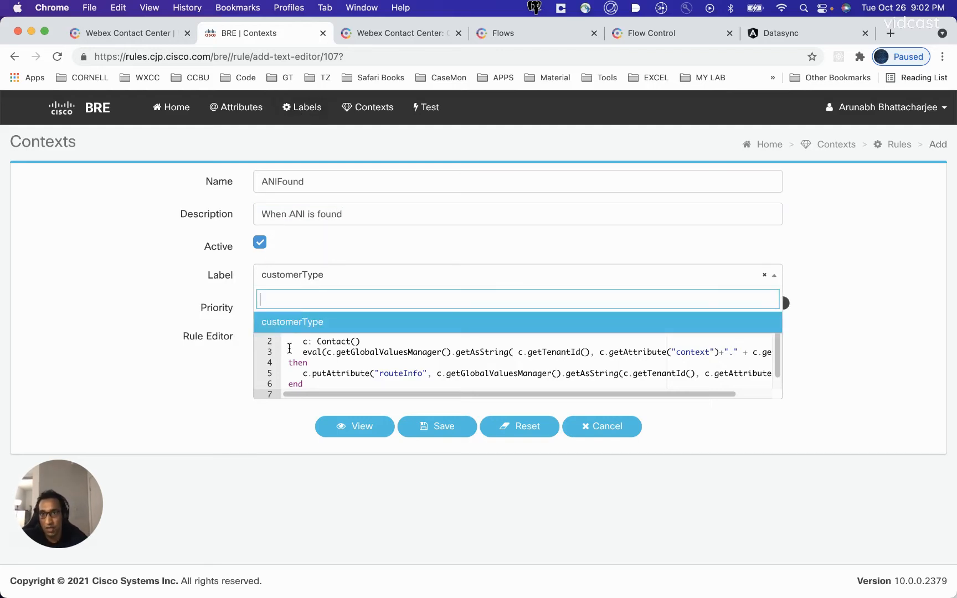
pyautogui.click(295, 323)
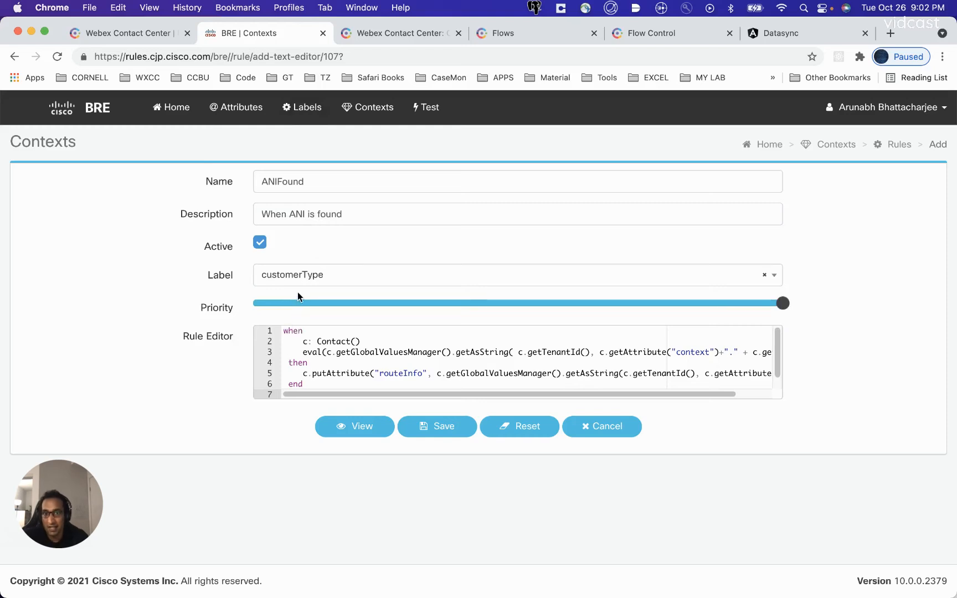
# Step: Remove the indentation before the then and end lines of the rule code
pyautogui.moveTo(286, 330); pyautogui.dragTo(341, 384)
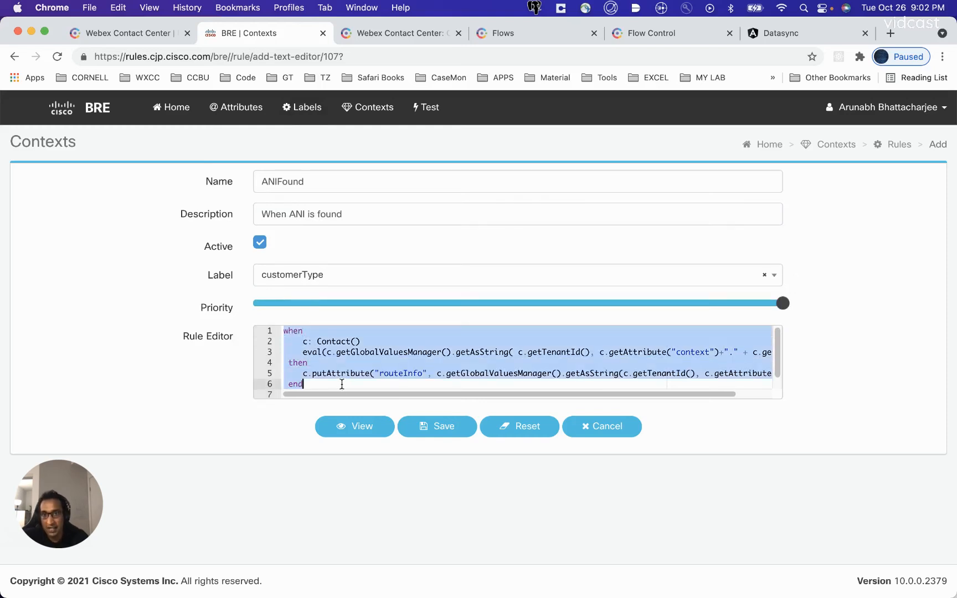
pyautogui.click(289, 363)
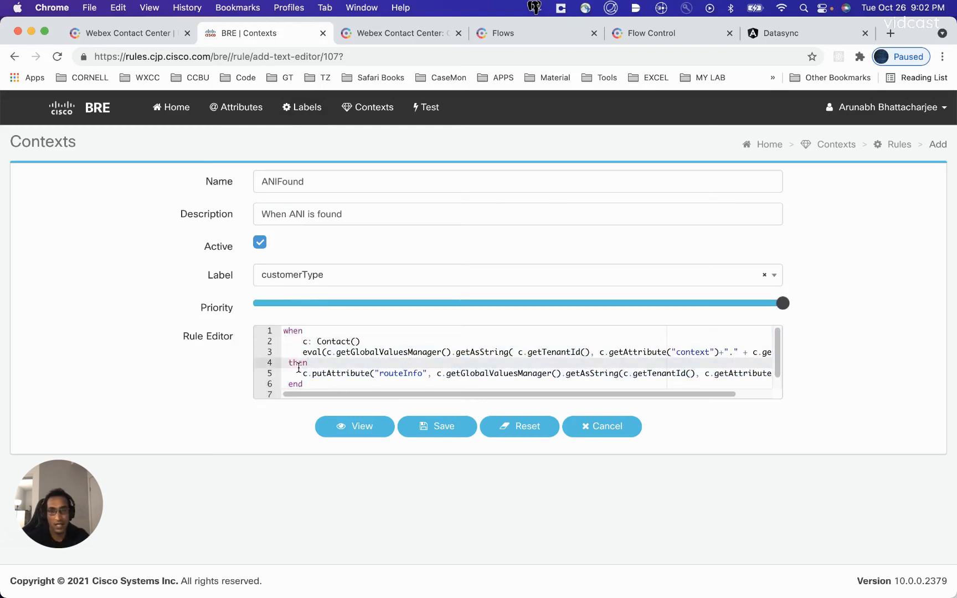
pyautogui.press('BackSpace')
pyautogui.click(289, 384)
pyautogui.press('BackSpace')
pyautogui.hscroll(-3, 325, 394)
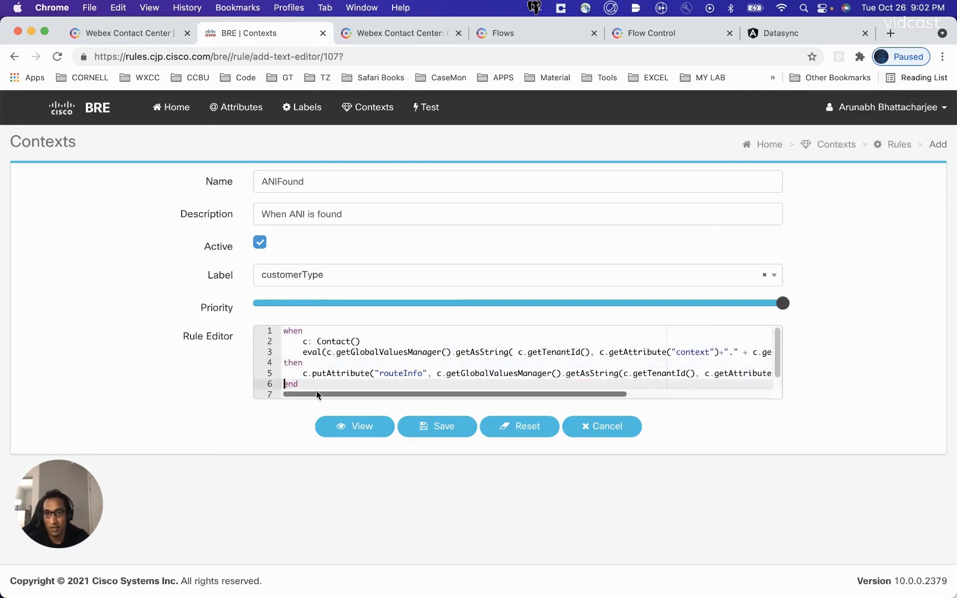
pyautogui.hscroll(2, 316, 390)
pyautogui.hscroll(-2, 304, 389)
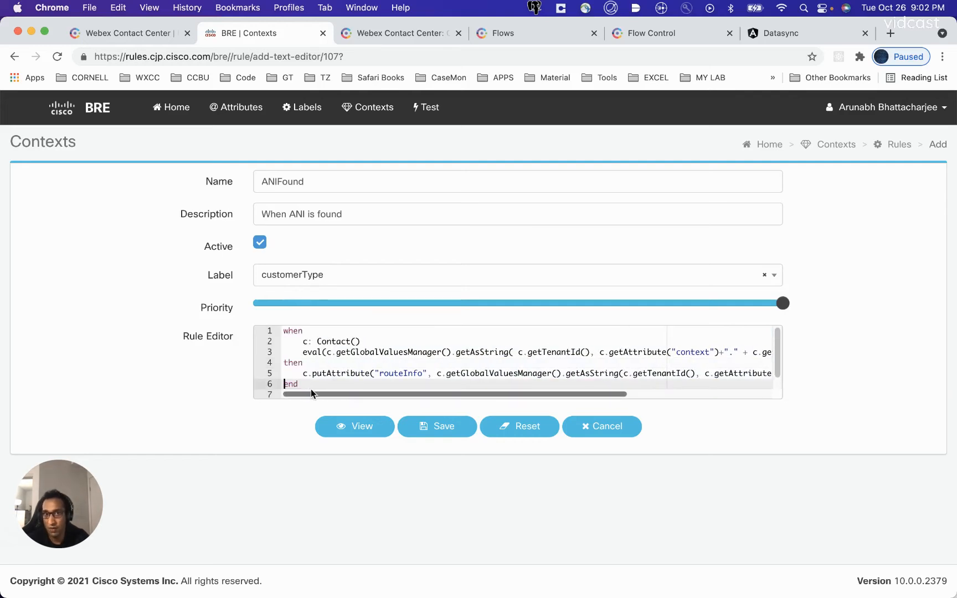
pyautogui.hscroll(4, 311, 389)
pyautogui.hscroll(-4, 382, 389)
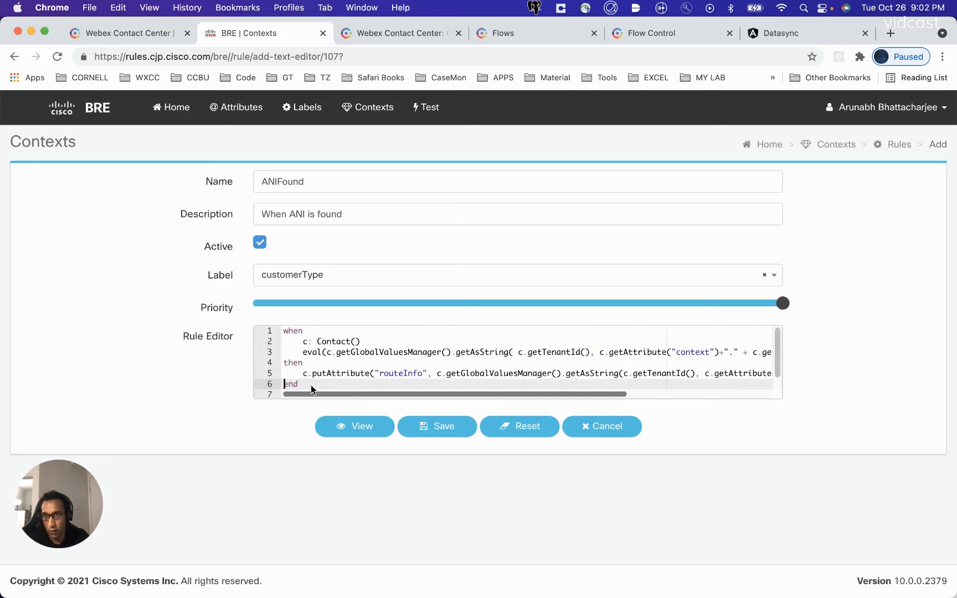
pyautogui.hscroll(3, 323, 385)
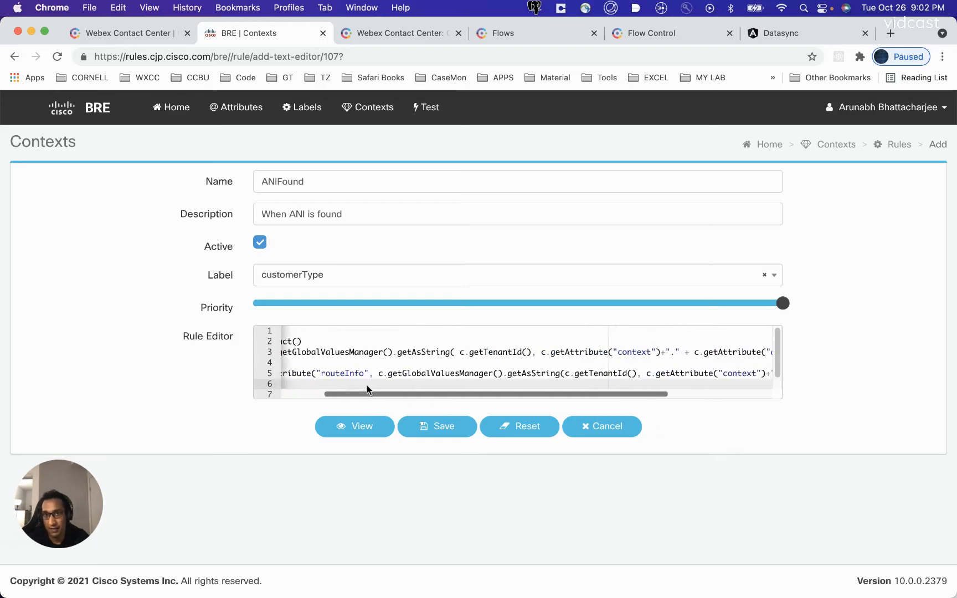
pyautogui.hscroll(3, 366, 385)
pyautogui.hscroll(-5, 388, 388)
pyautogui.hscroll(6, 423, 392)
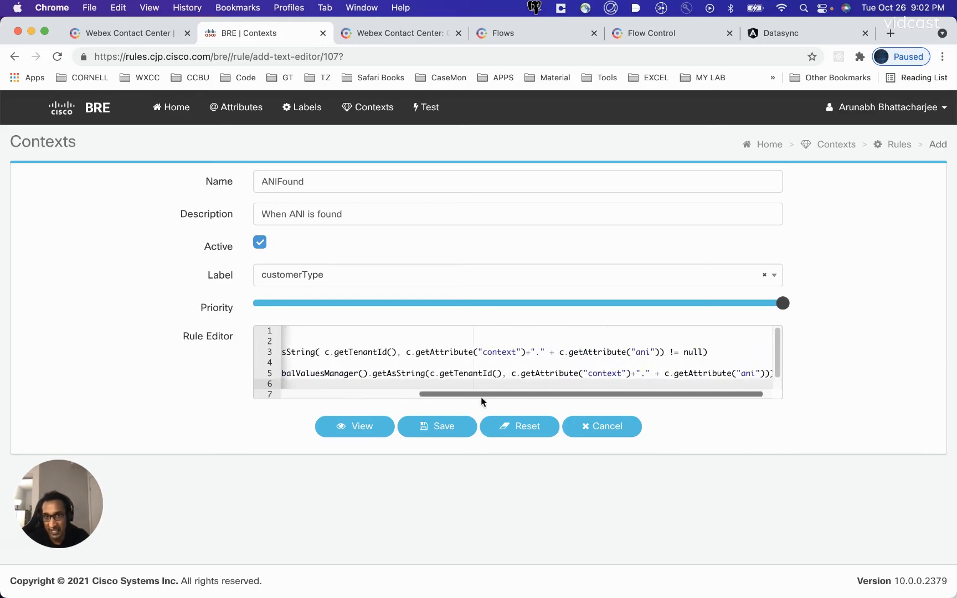
# Step: Inspect the ani attribute on line 3, trying a rename to customer and undoing it
pyautogui.doubleClick(507, 353)
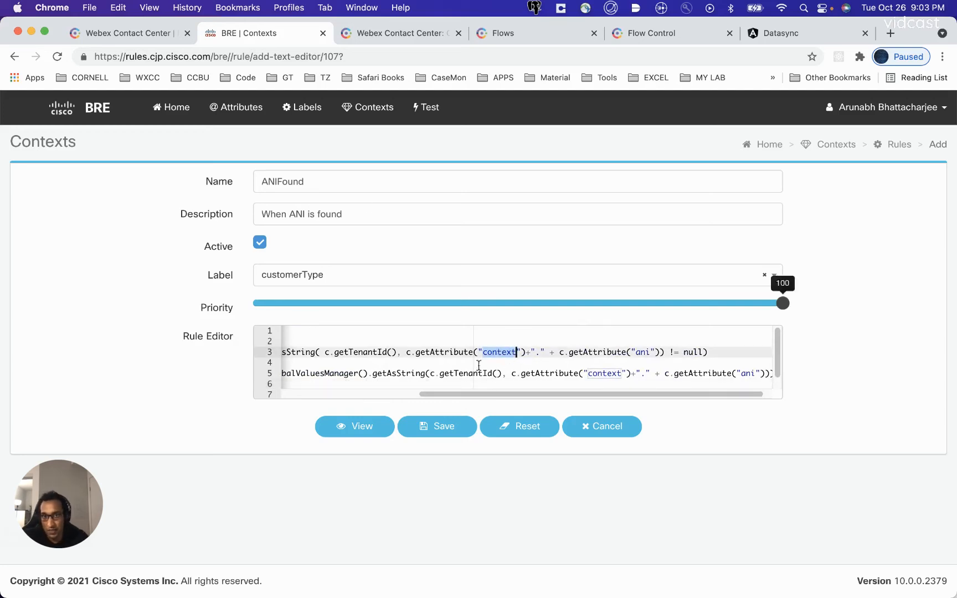
pyautogui.click(641, 353)
pyautogui.tripleClick(646, 352)
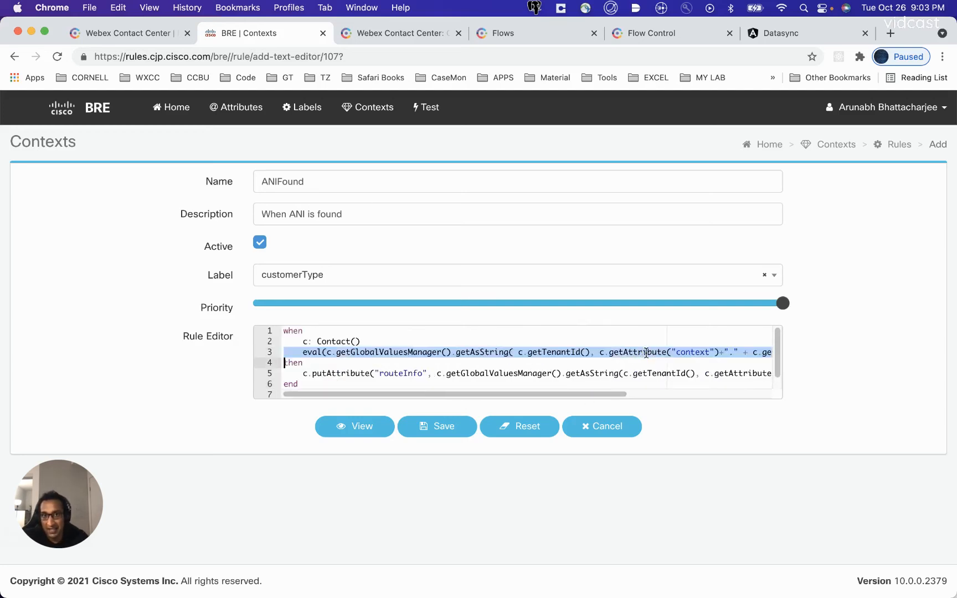
pyautogui.moveTo(576, 394); pyautogui.dragTo(790, 395)
pyautogui.doubleClick(644, 352)
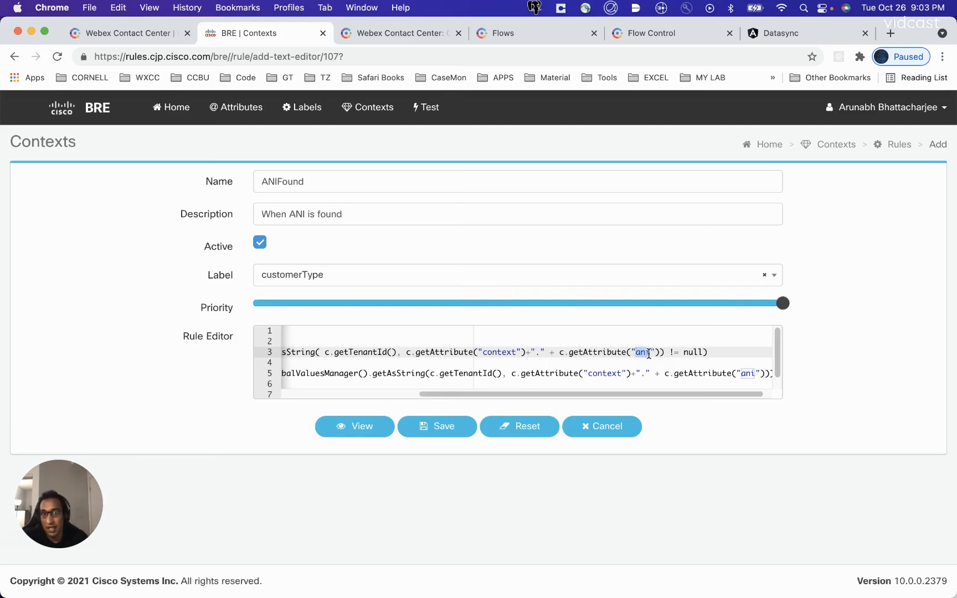
pyautogui.click(513, 364)
pyautogui.moveTo(582, 398); pyautogui.dragTo(793, 401)
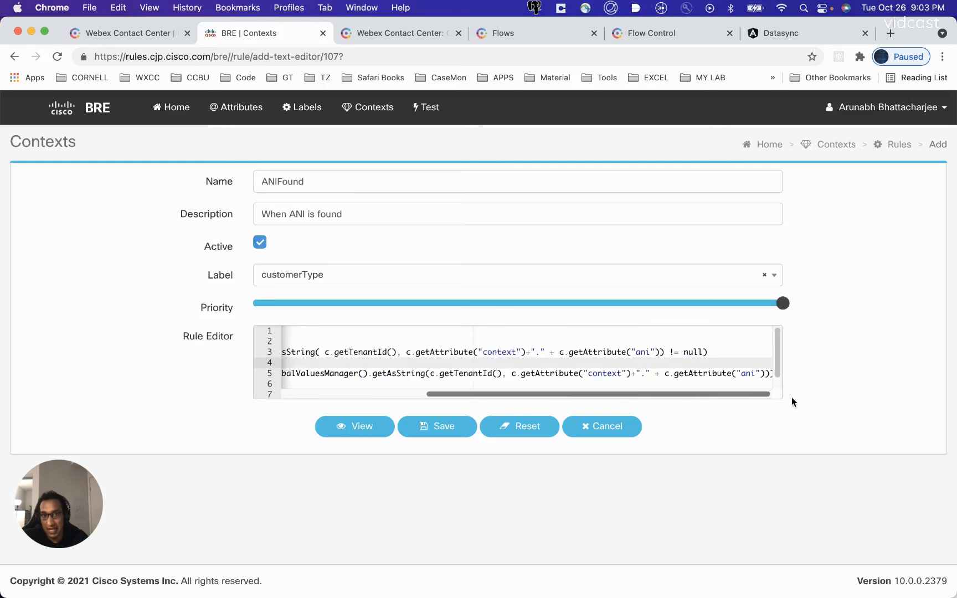
pyautogui.doubleClick(646, 353)
pyautogui.write('cu')
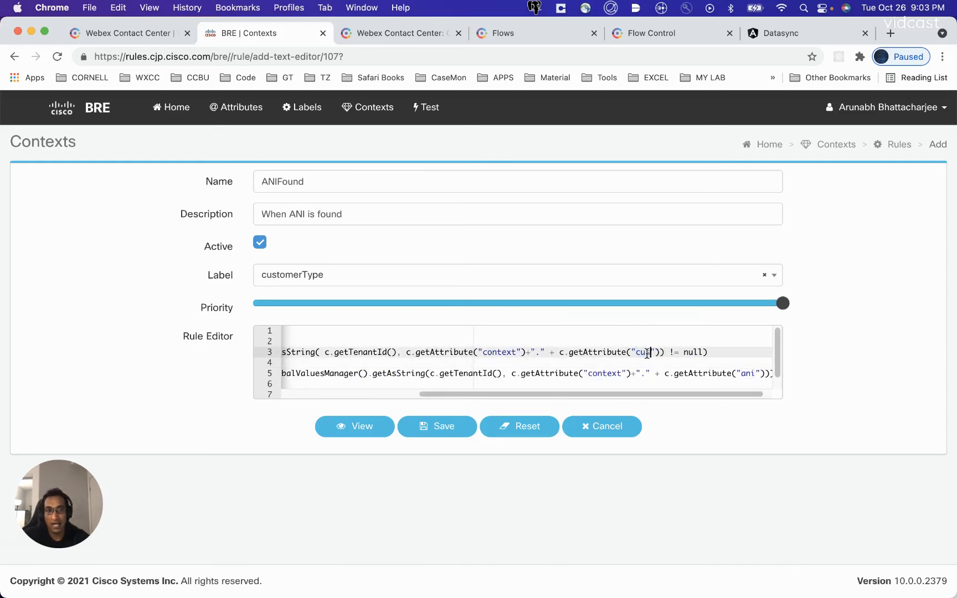
pyautogui.write('stomer')
pyautogui.press('super+z')
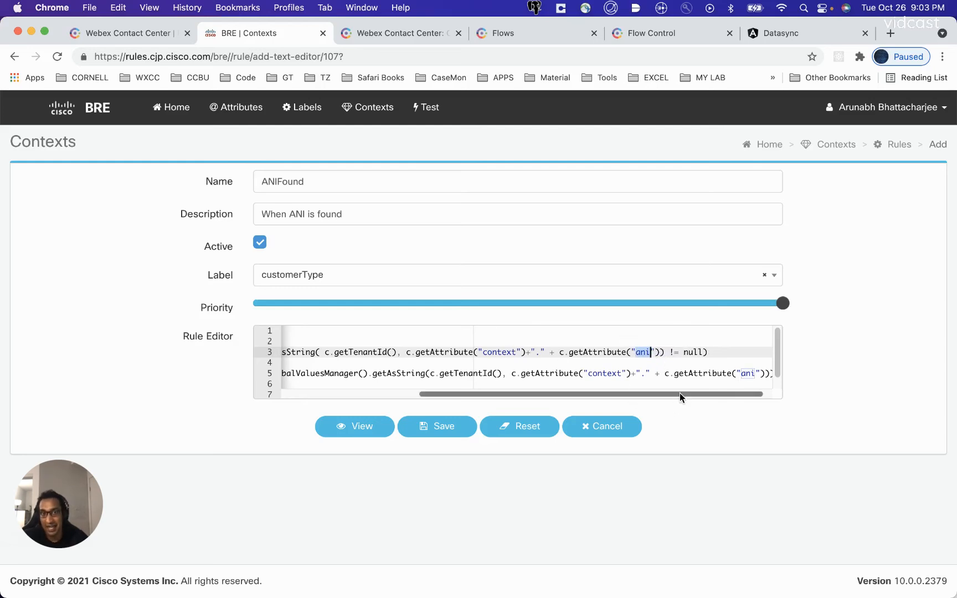
pyautogui.hscroll(-1, 679, 393)
pyautogui.moveTo(668, 393); pyautogui.dragTo(488, 408)
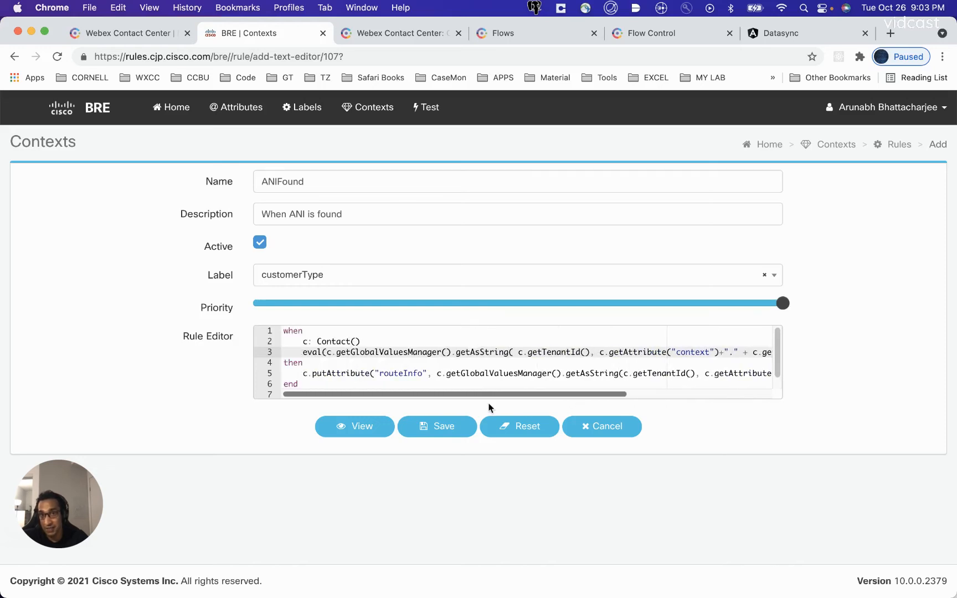
# Step: Change routeInfo to customerType on line 5 of the rule code
pyautogui.doubleClick(397, 373)
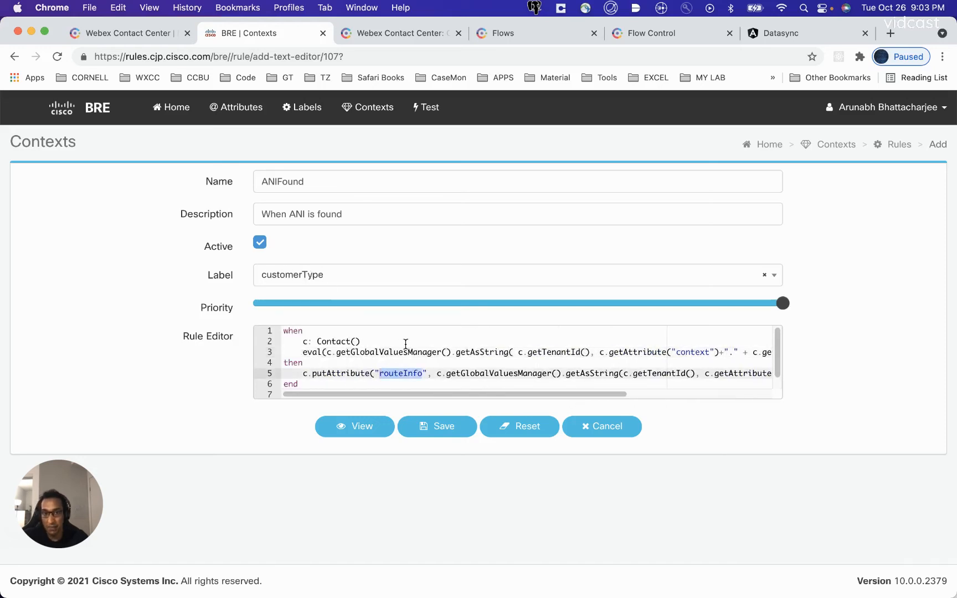
pyautogui.write('customerType')
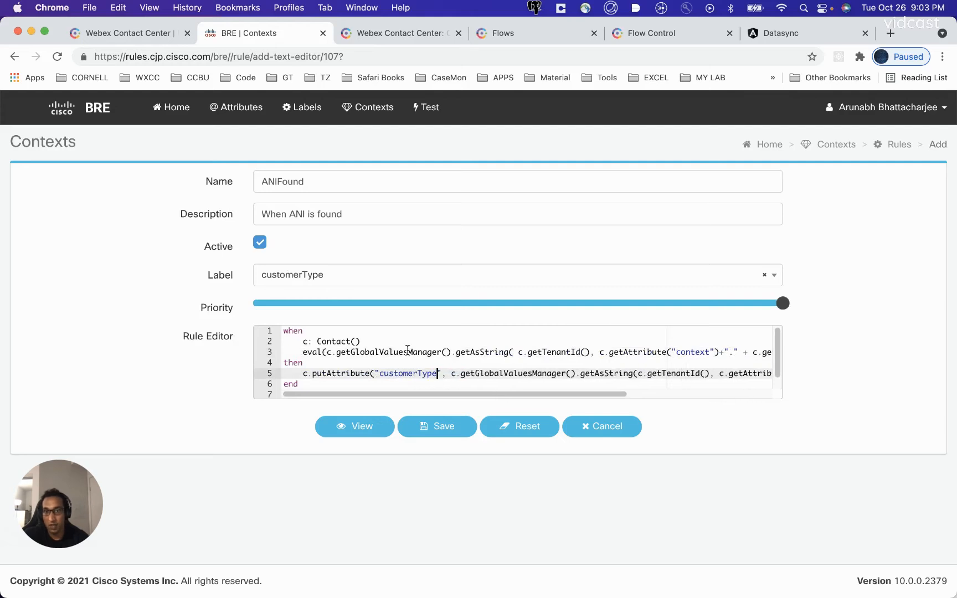
pyautogui.moveTo(224, 275); pyautogui.dragTo(215, 275)
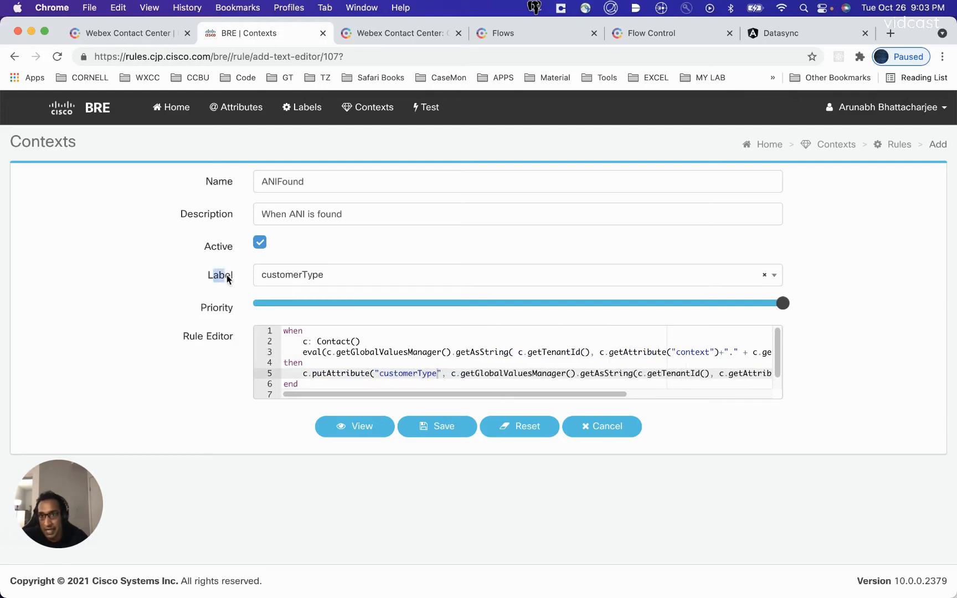
pyautogui.doubleClick(390, 371)
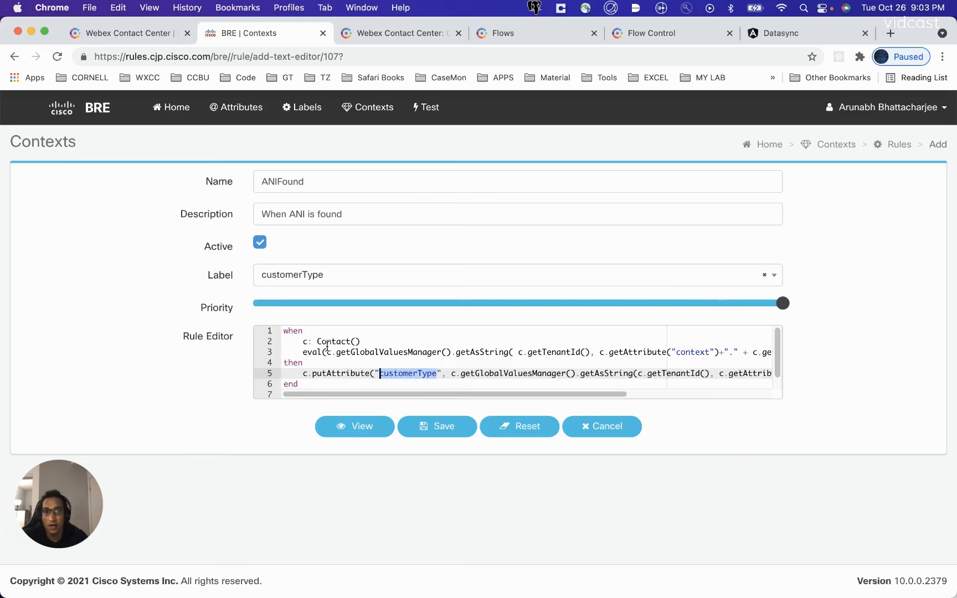
# Step: Select the name:Test|address:Toronto value in DataSync, then go back to the ANIFound rule form
pyautogui.click(770, 34)
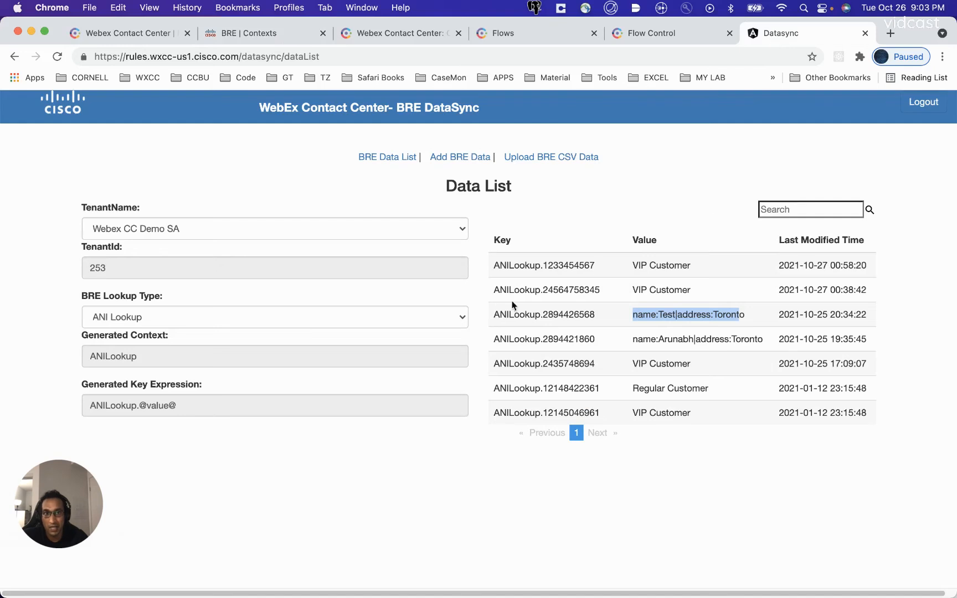
pyautogui.click(630, 322)
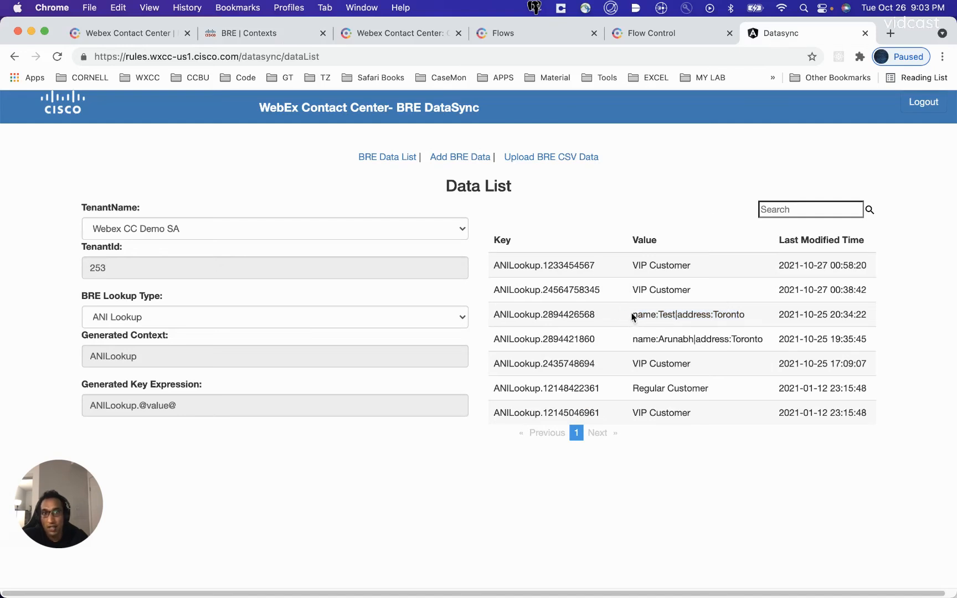
pyautogui.moveTo(633, 313); pyautogui.dragTo(769, 317)
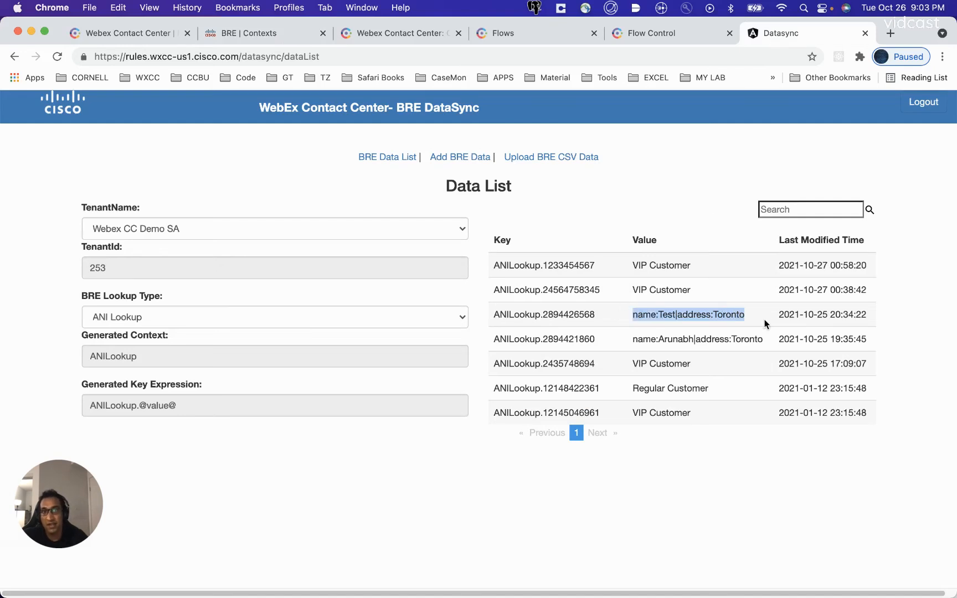
pyautogui.click(413, 34)
pyautogui.click(490, 37)
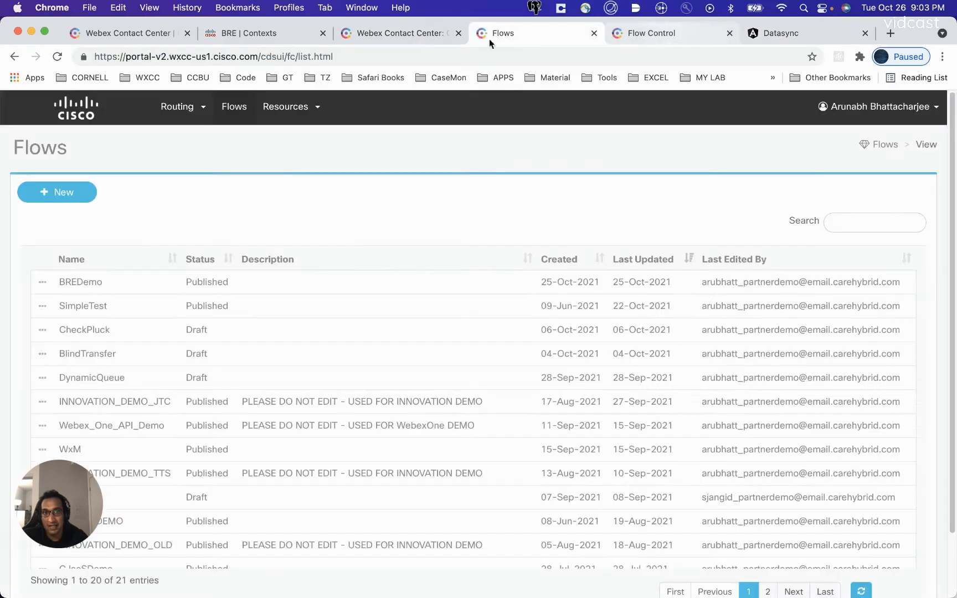
pyautogui.click(271, 31)
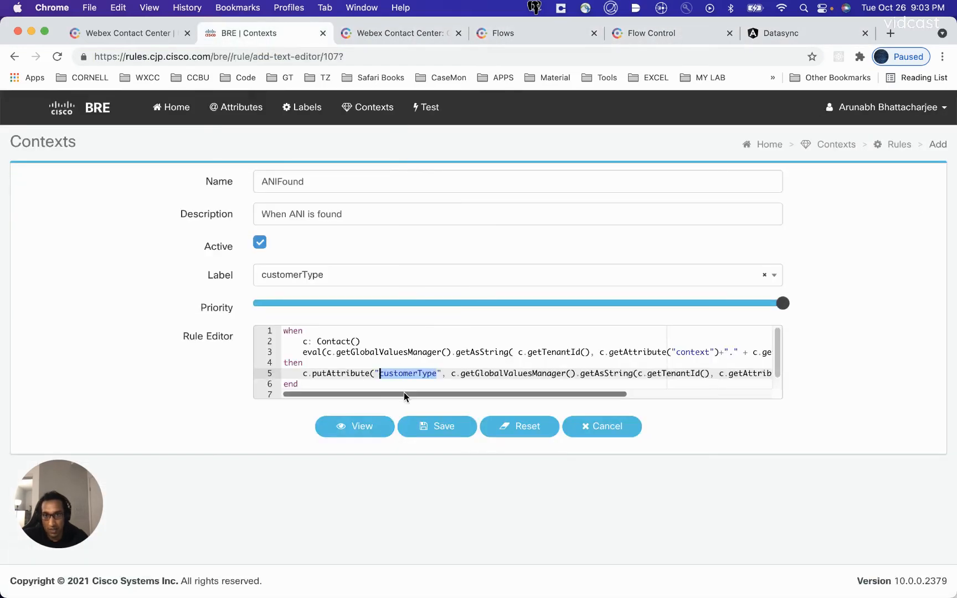
# Step: Save ANIFound under ANILookup and open a fresh Add Rule (Editor) form for that context
pyautogui.moveTo(404, 393); pyautogui.dragTo(449, 391)
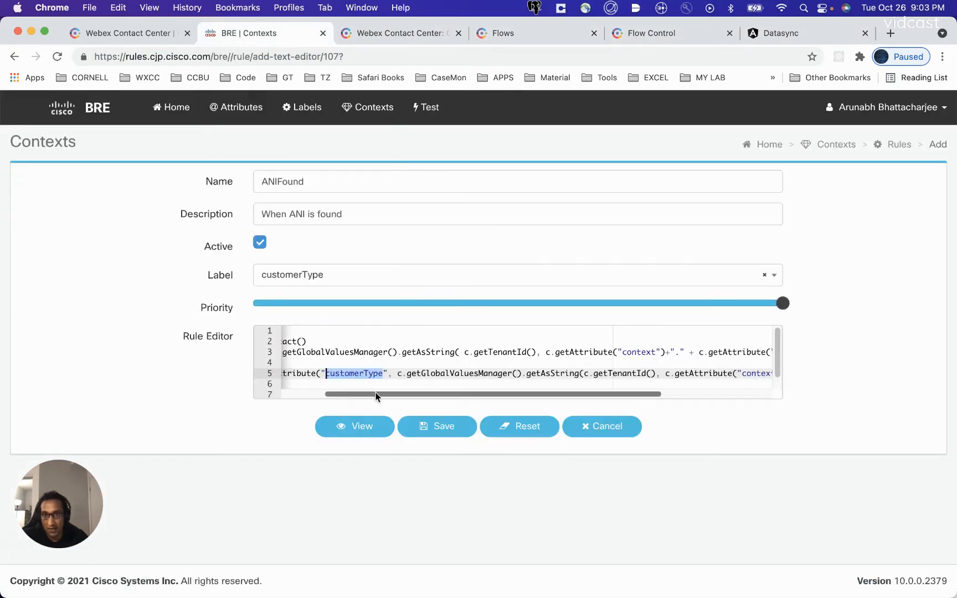
pyautogui.moveTo(376, 396); pyautogui.dragTo(551, 401)
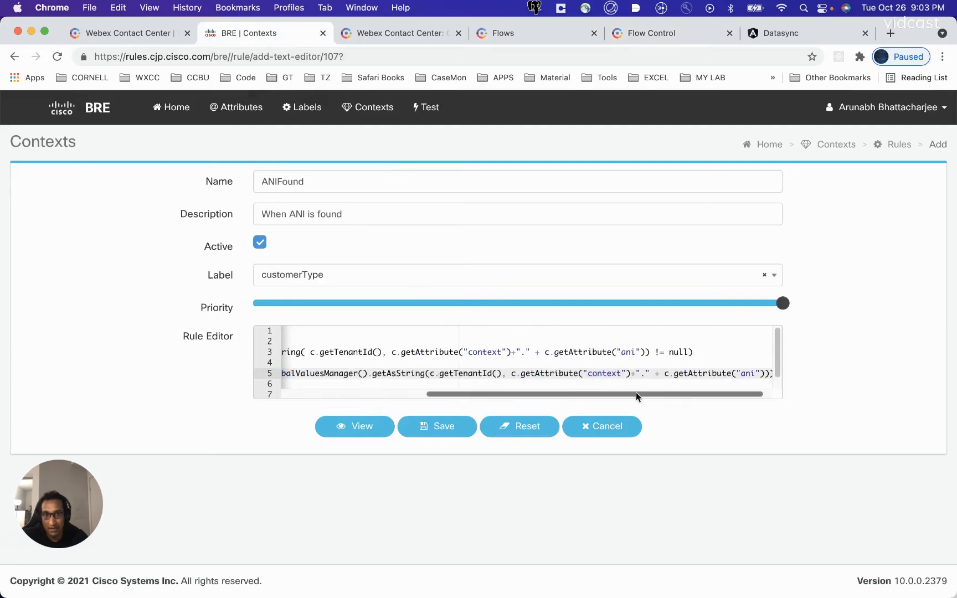
pyautogui.click(443, 427)
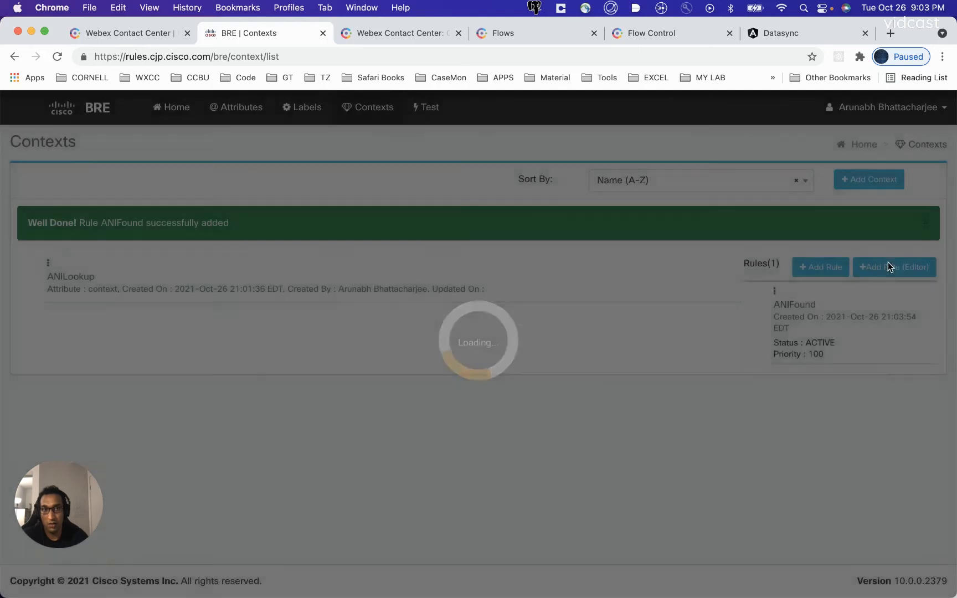
pyautogui.click(885, 266)
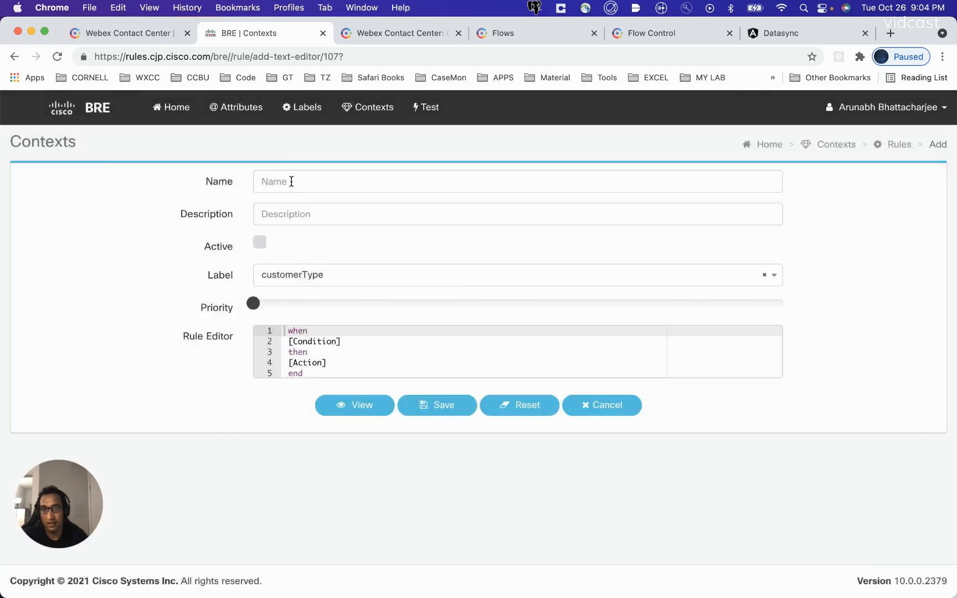
# Step: Name the rule ANINotFound, make it active and drag its priority to the maximum
pyautogui.click(291, 181)
pyautogui.write('ANINotFound')
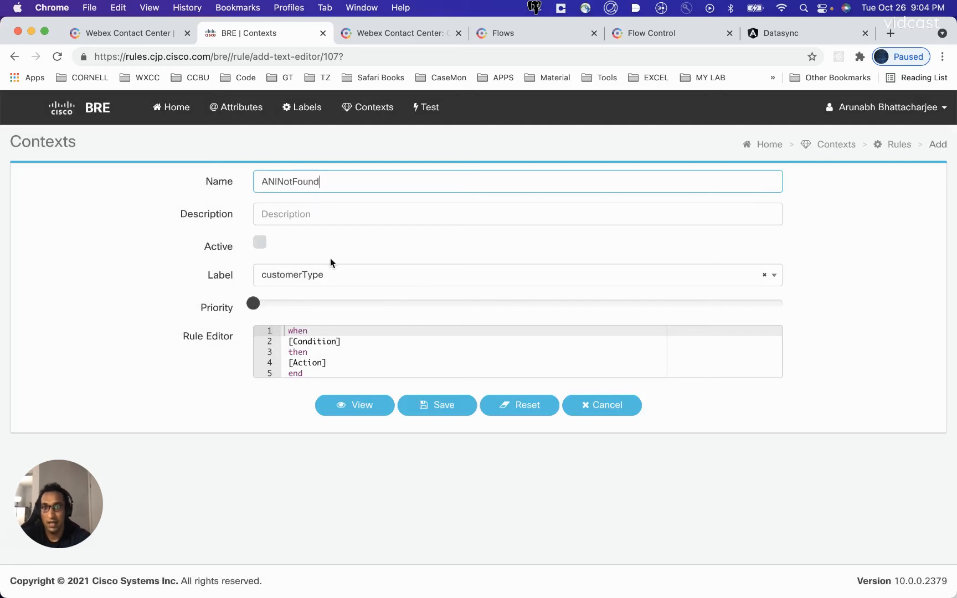
pyautogui.click(259, 244)
pyautogui.moveTo(324, 304); pyautogui.dragTo(779, 305)
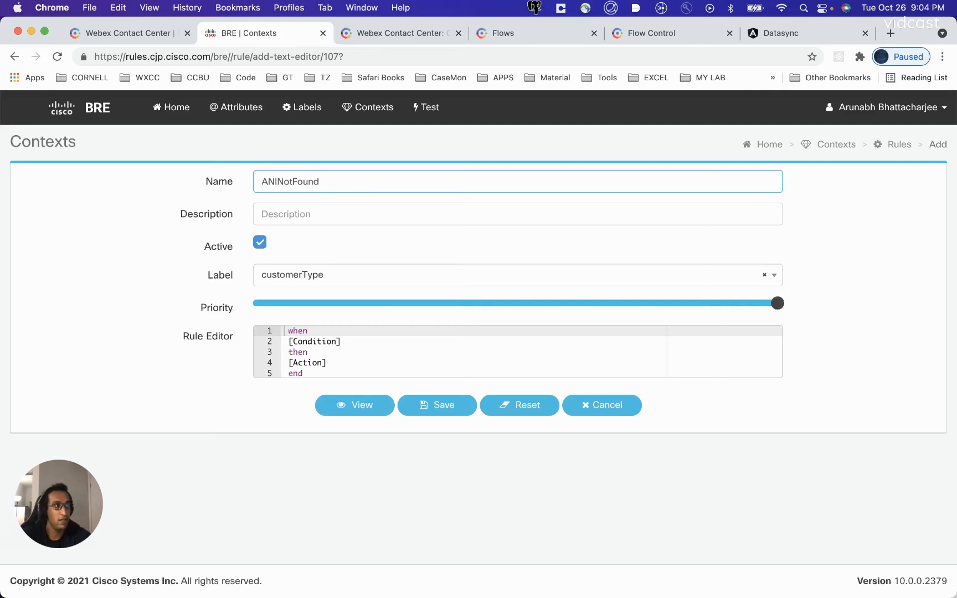
# Step: Paste the prepared NotFound rule code and remove the trailing space after NotFound
pyautogui.press('super+Tab')
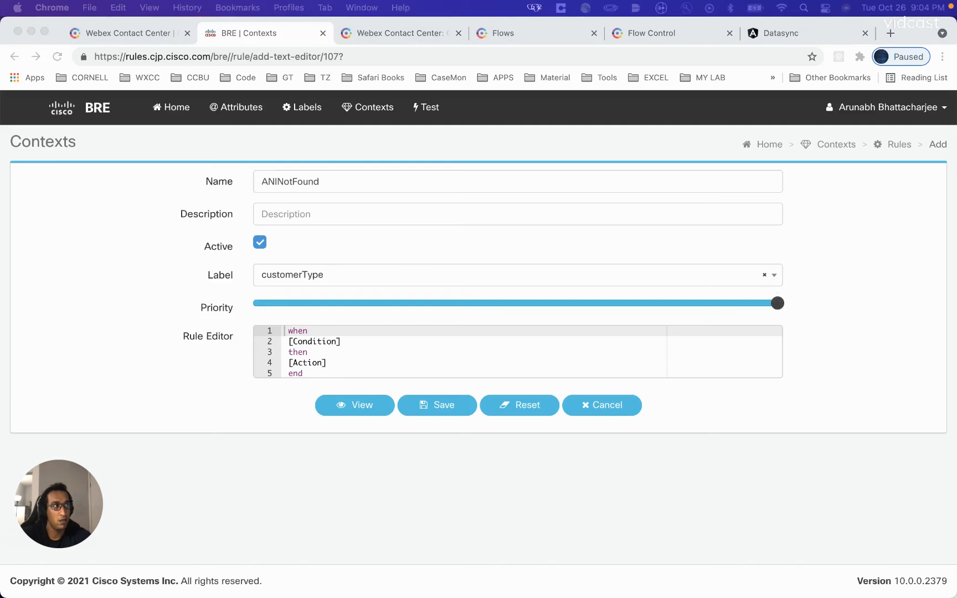
pyautogui.click(367, 360)
pyautogui.hotkey('ctrl', 'a')
pyautogui.hotkey('ctrl', 'v')
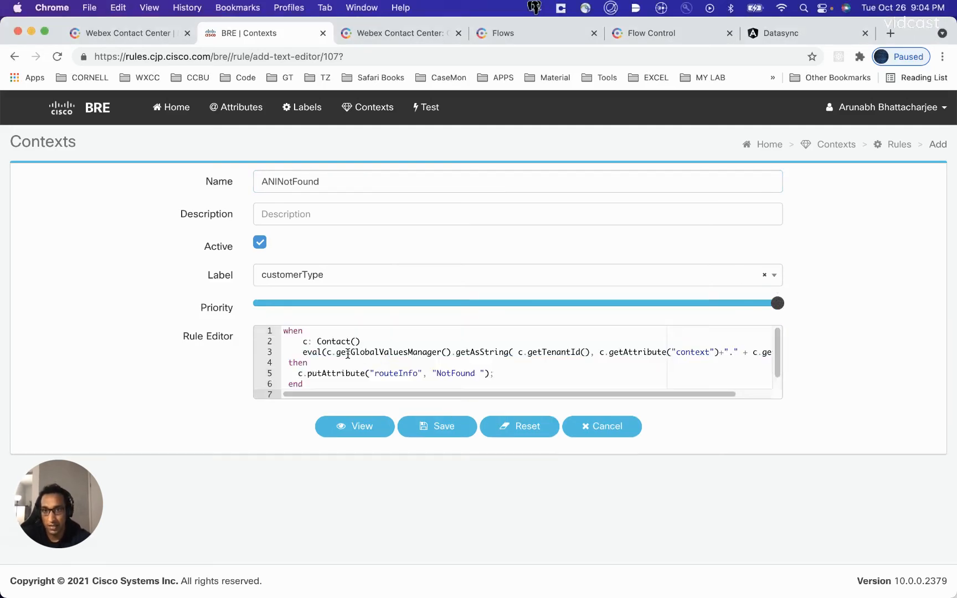
pyautogui.click(288, 383)
pyautogui.click(287, 363)
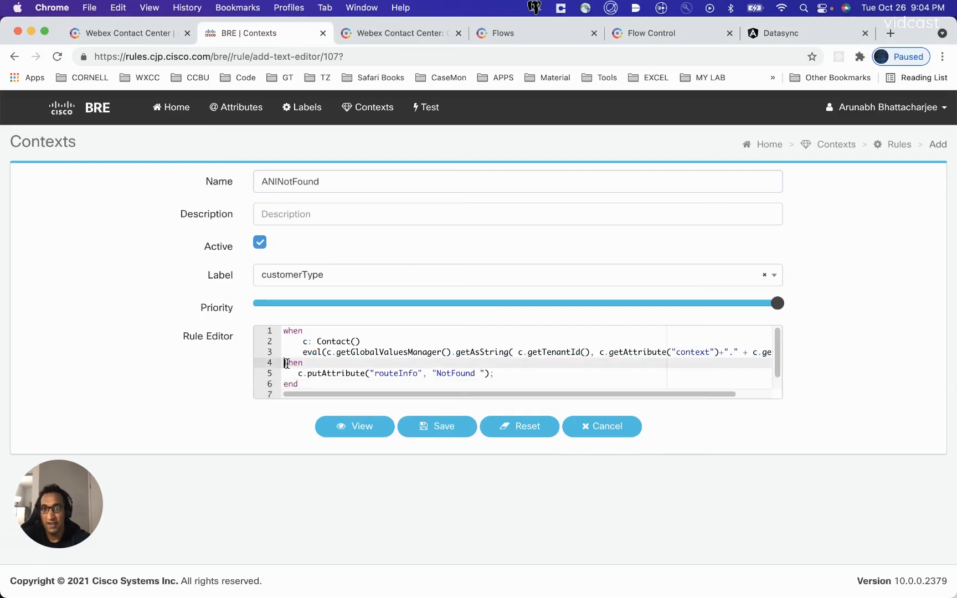
pyautogui.moveTo(469, 394); pyautogui.dragTo(606, 391)
pyautogui.moveTo(675, 392); pyautogui.dragTo(310, 400)
pyautogui.doubleClick(450, 372)
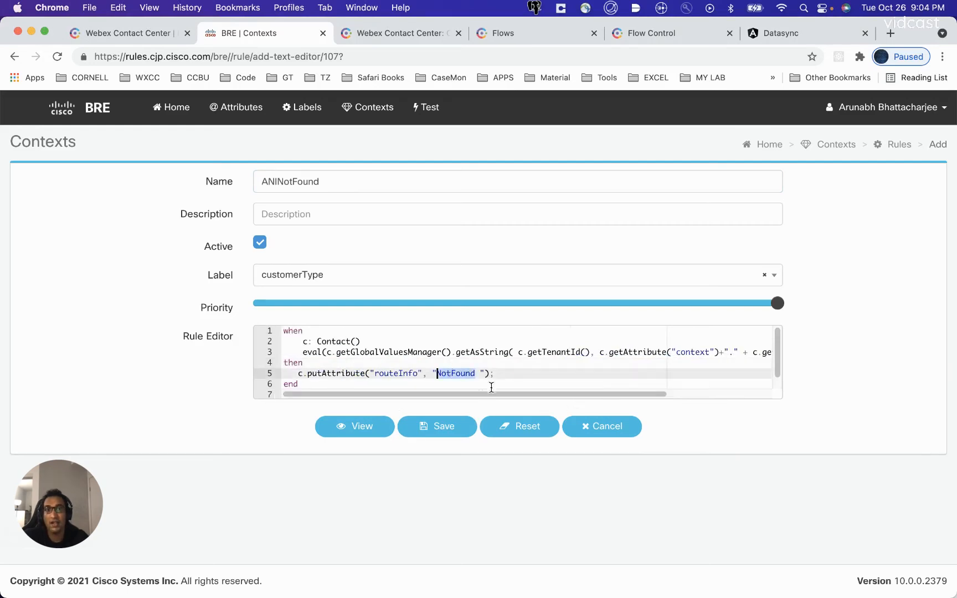
pyautogui.click(480, 373)
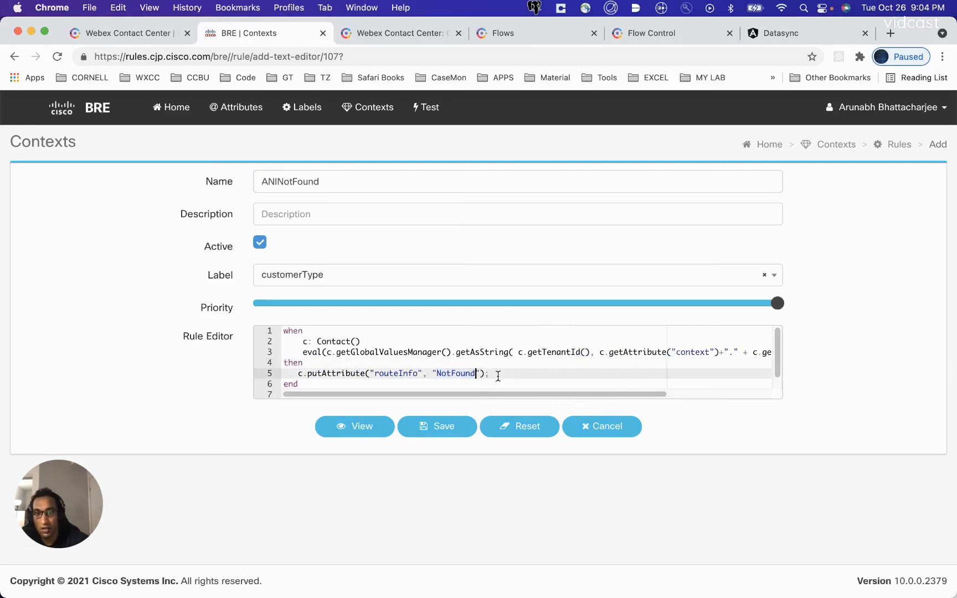
# Step: Change routeInfo to customerType in the code and save the ANINotFound rule
pyautogui.doubleClick(386, 374)
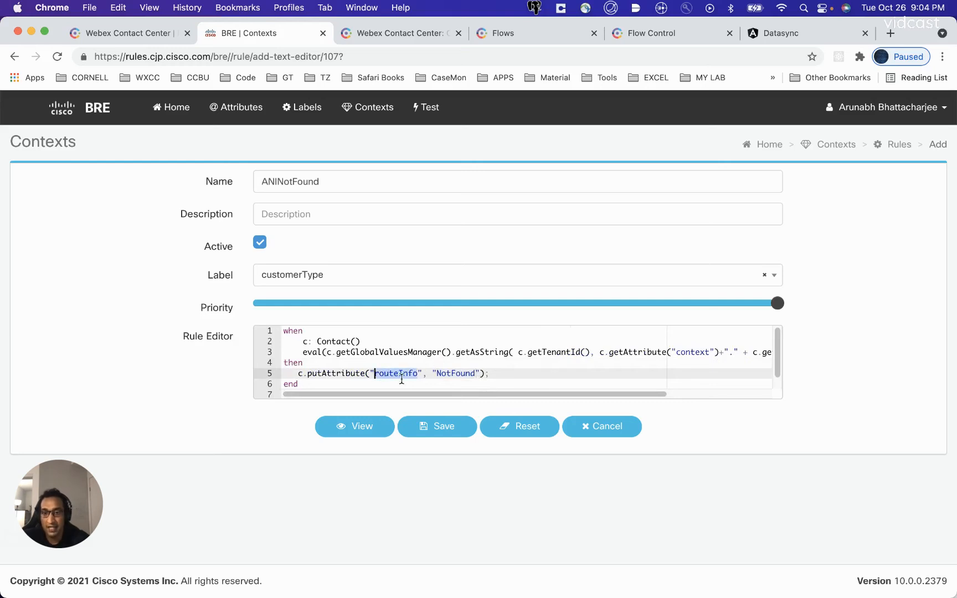
pyautogui.write('customerType')
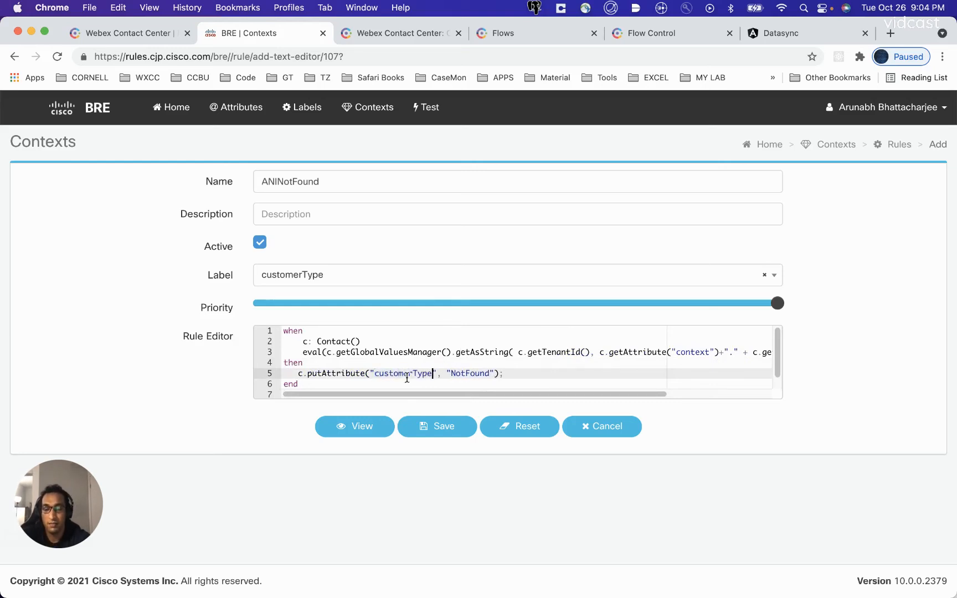
pyautogui.moveTo(397, 395); pyautogui.dragTo(306, 395)
pyautogui.moveTo(447, 395); pyautogui.dragTo(737, 397)
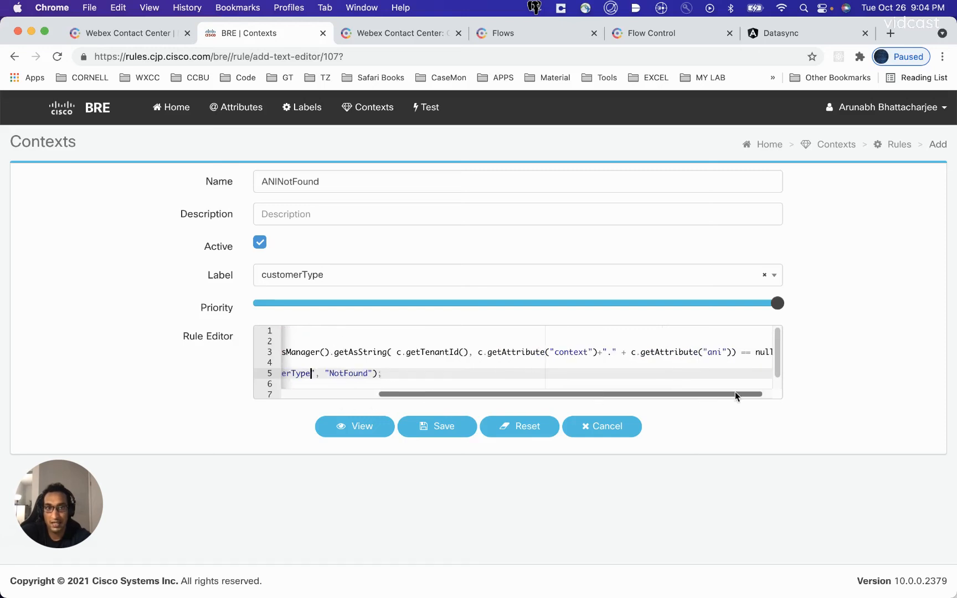
pyautogui.moveTo(630, 394); pyautogui.dragTo(427, 394)
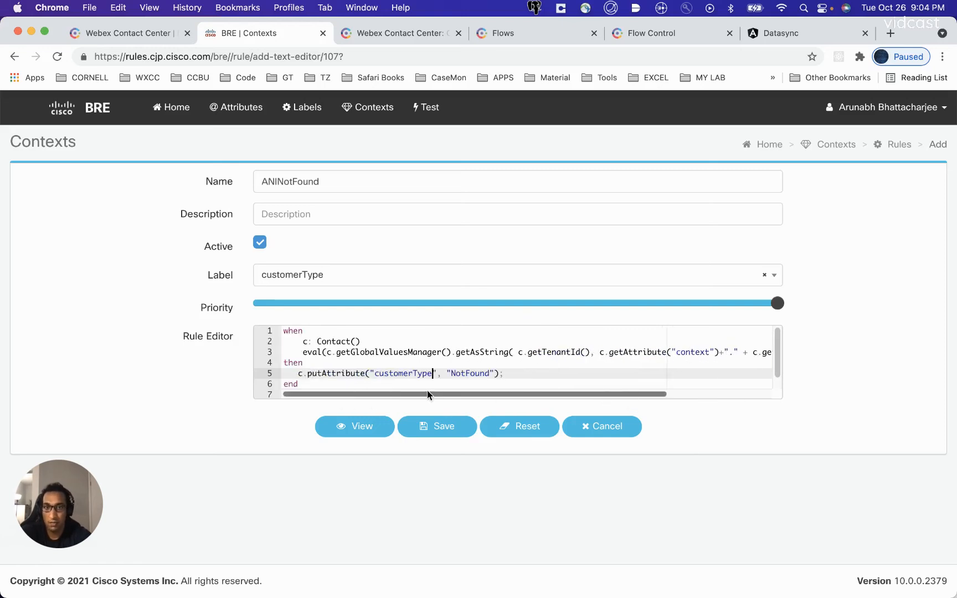
pyautogui.click(436, 430)
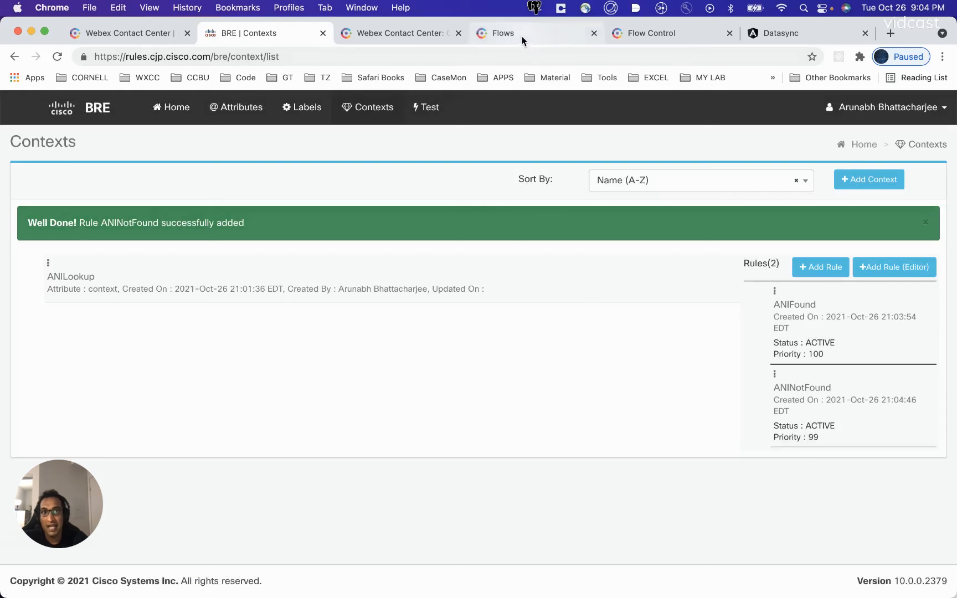
pyautogui.click(523, 40)
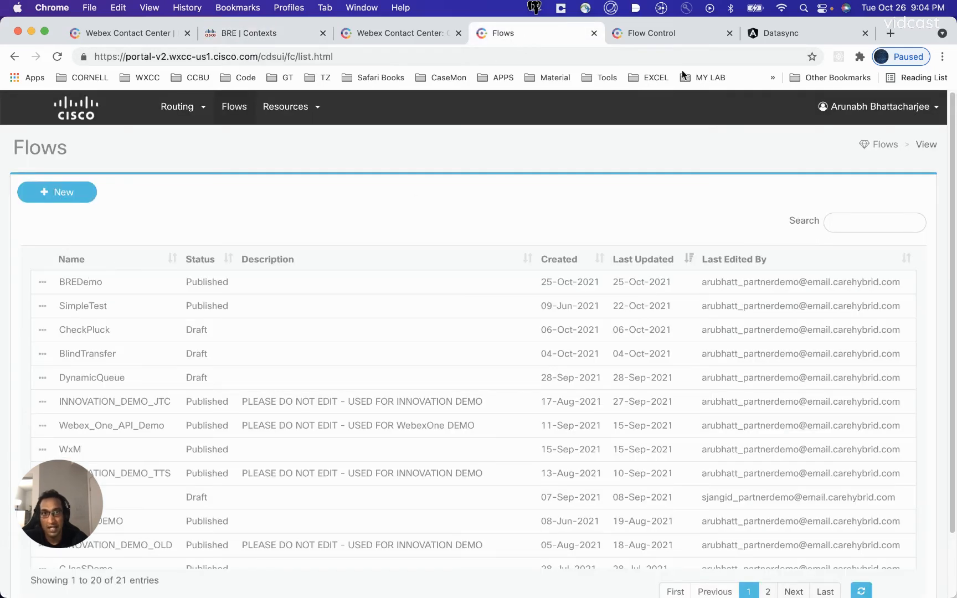
# Step: Open the BREDemo flow, then add and delete an extra BRE Request activity
pyautogui.click(645, 37)
pyautogui.moveTo(472, 287); pyautogui.dragTo(452, 281)
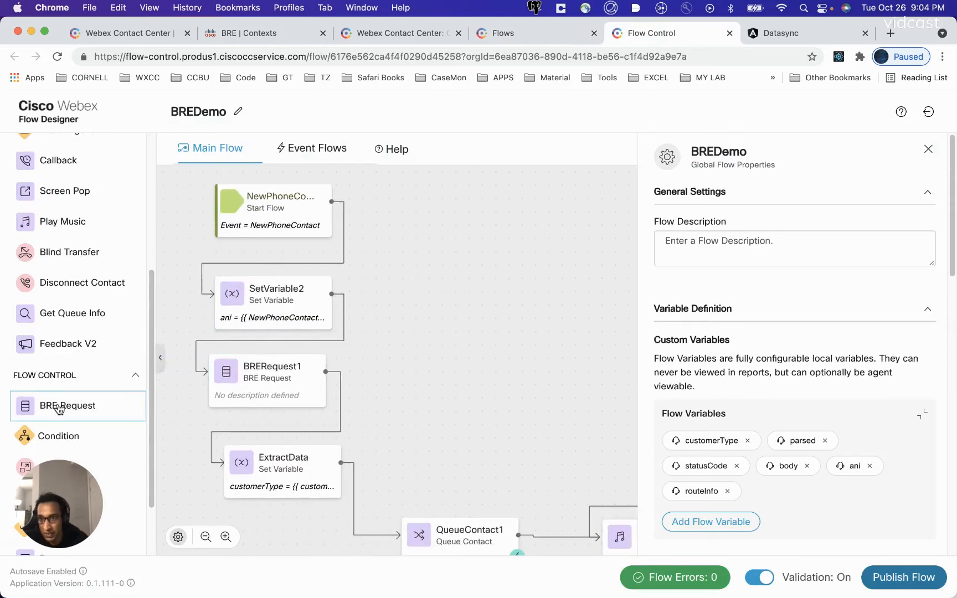
pyautogui.moveTo(58, 407); pyautogui.dragTo(443, 327)
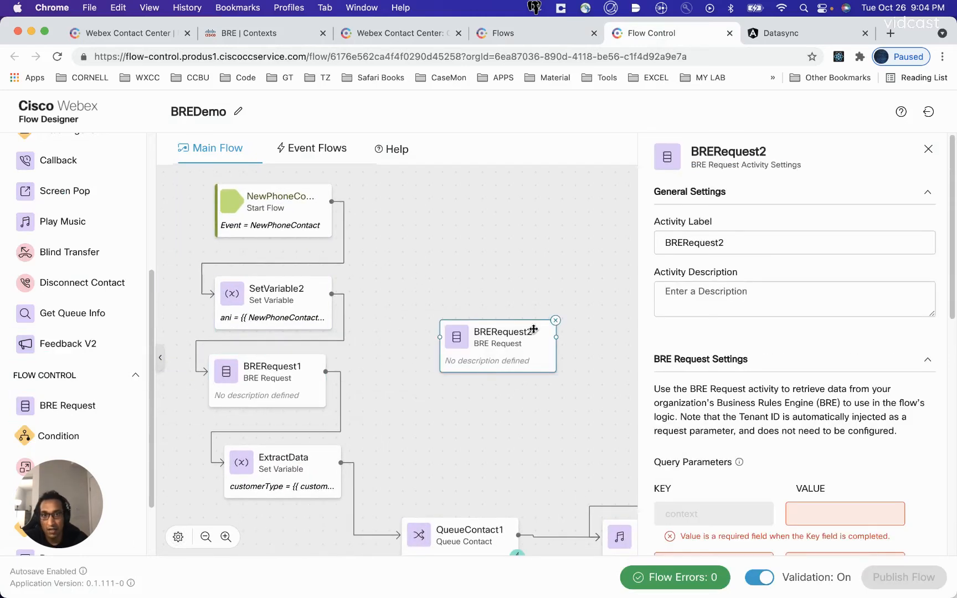
pyautogui.click(555, 323)
# Step: Shift BRERequest1 right and check its ANILookup context query parameter
pyautogui.moveTo(296, 384); pyautogui.dragTo(350, 383)
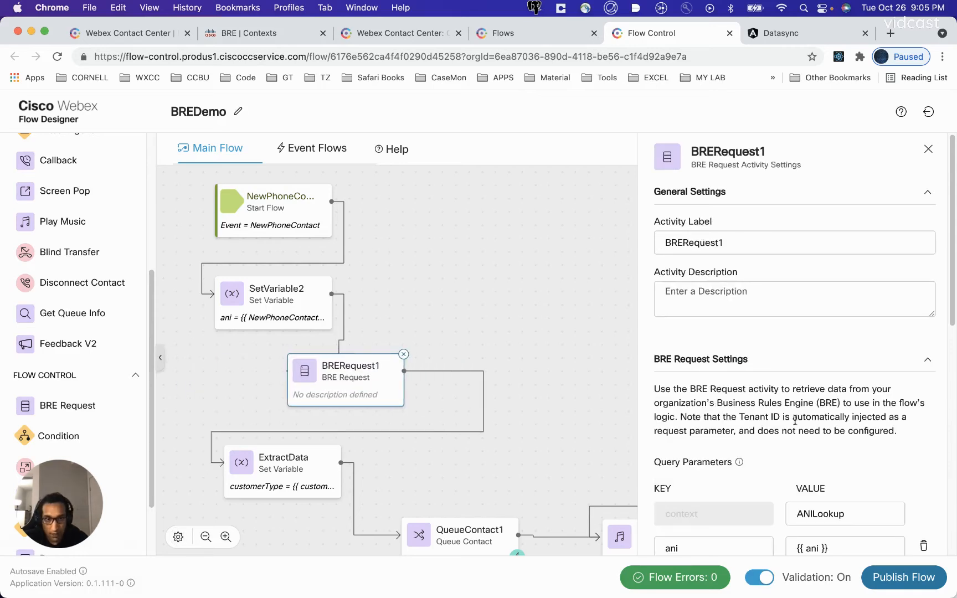
pyautogui.scroll(-5, 710, 301)
pyautogui.scroll(1, 684, 263)
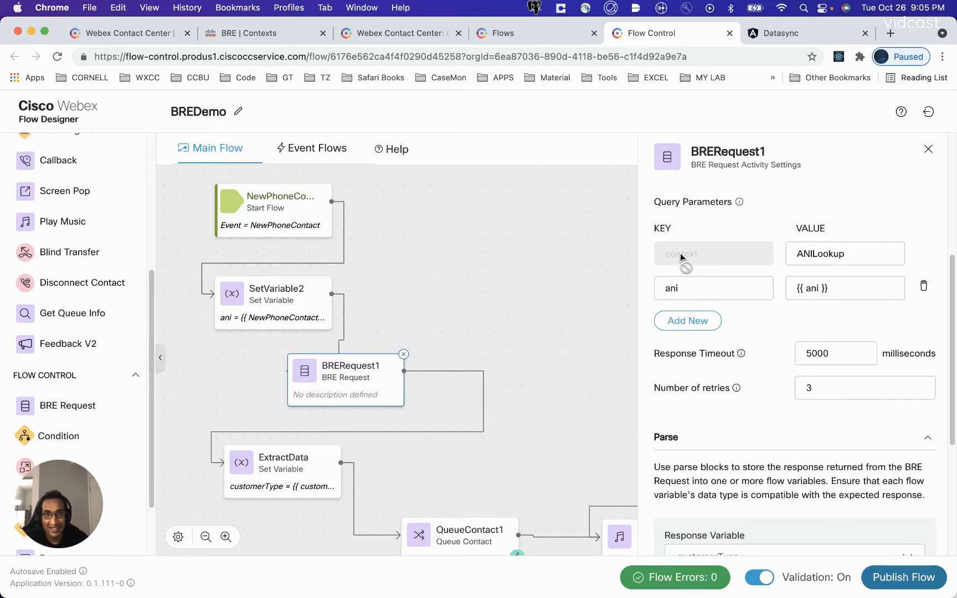
pyautogui.doubleClick(819, 254)
pyautogui.click(789, 37)
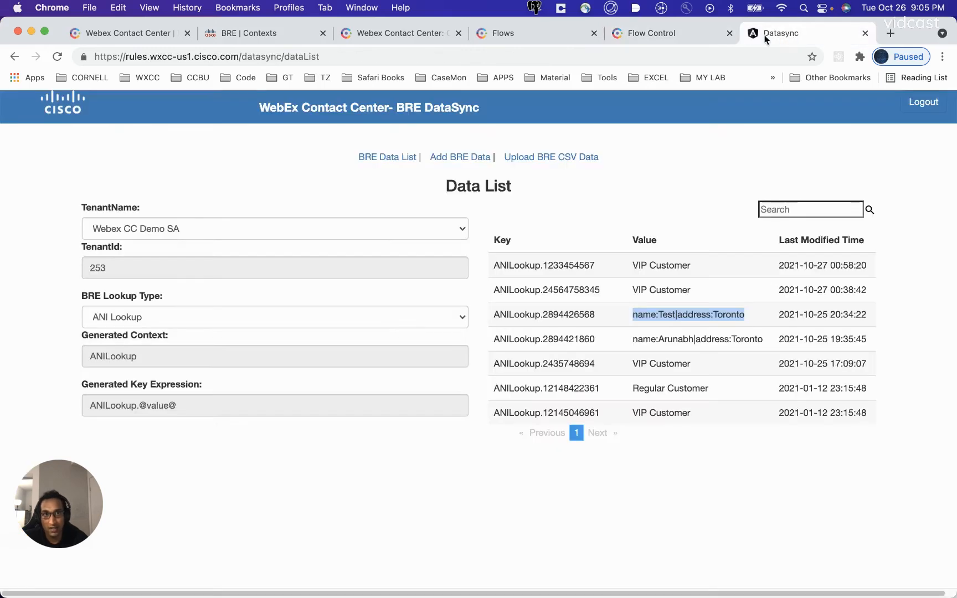
pyautogui.doubleClick(106, 359)
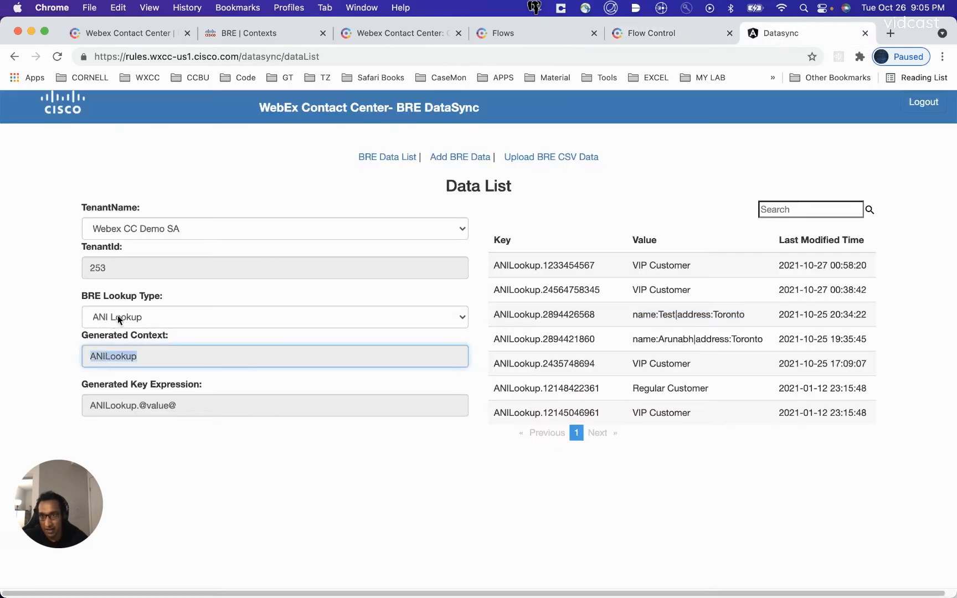
pyautogui.click(115, 317)
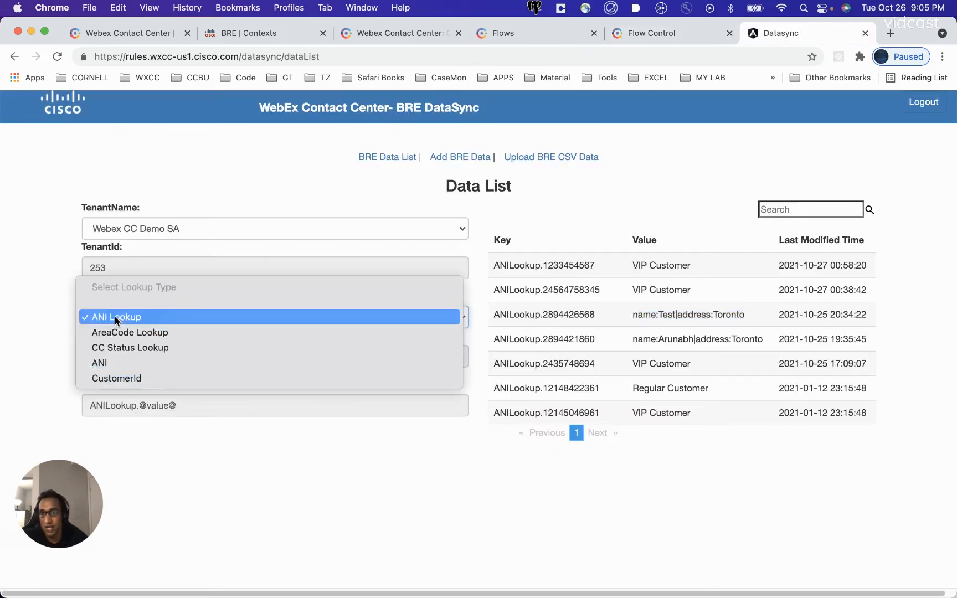
pyautogui.click(123, 351)
pyautogui.doubleClick(104, 359)
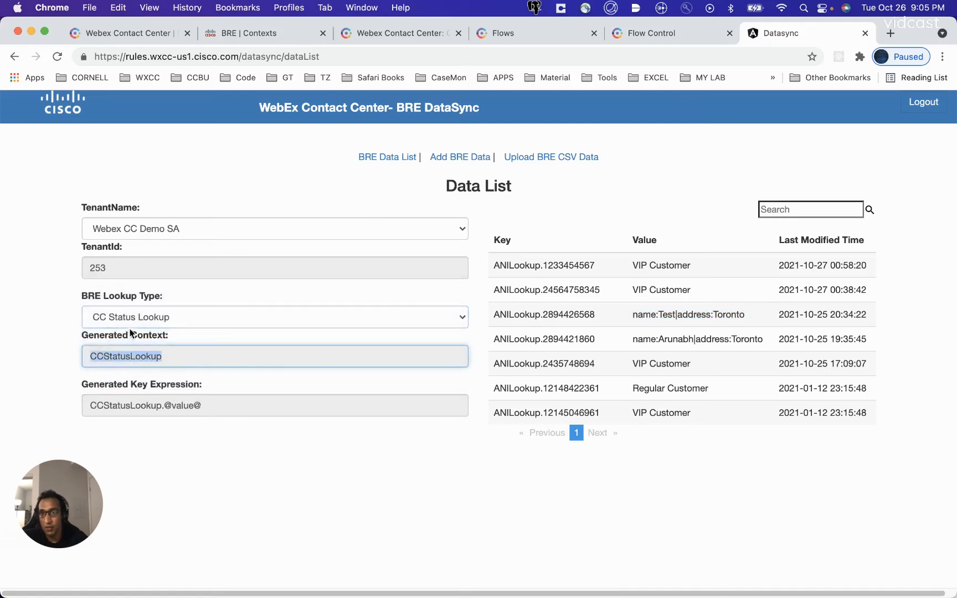
pyautogui.click(131, 322)
pyautogui.click(124, 288)
pyautogui.doubleClick(115, 359)
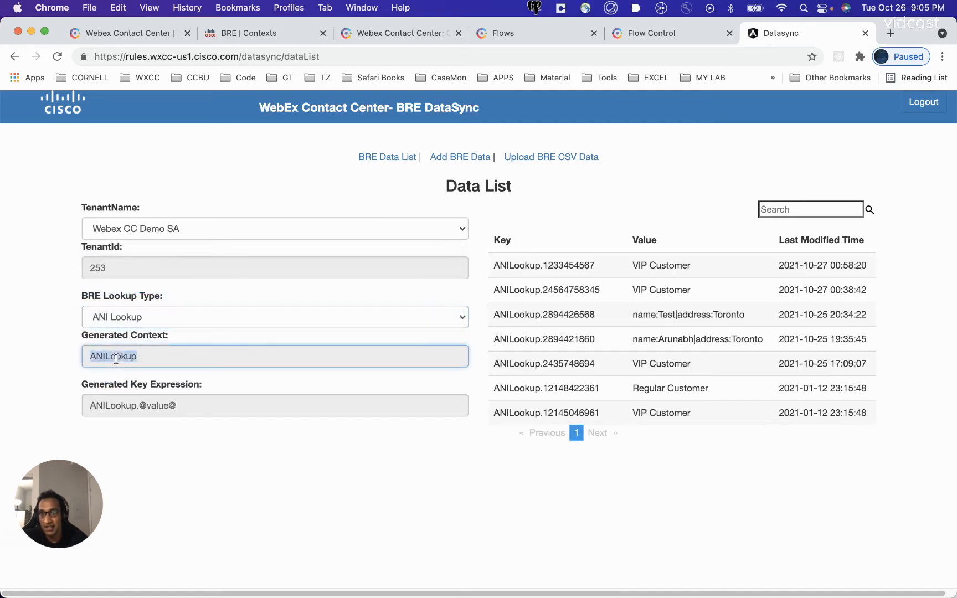
# Step: Back in BREDemo, check BRERequest1's ani query parameter key alongside context ANILookup
pyautogui.click(673, 35)
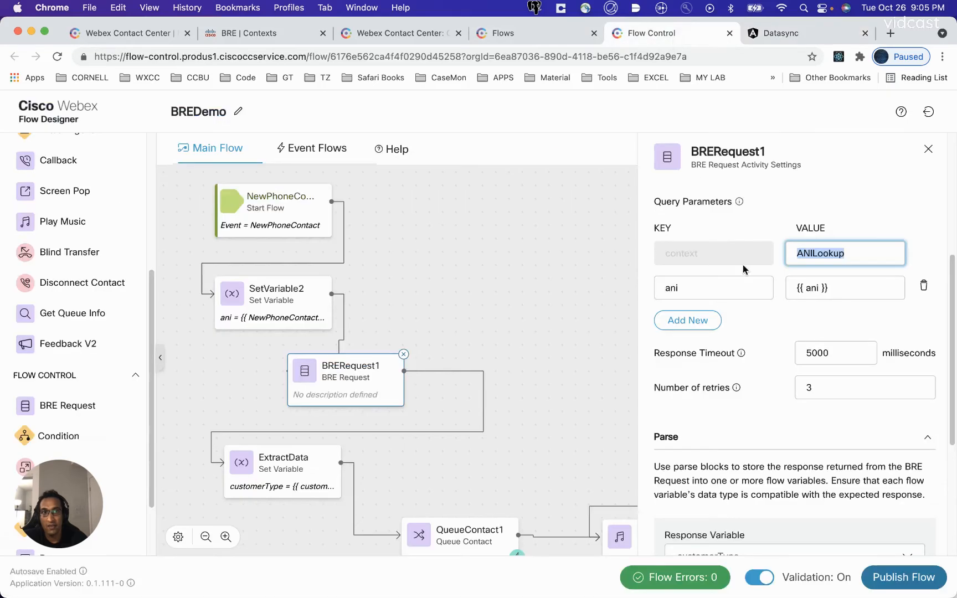
pyautogui.doubleClick(710, 289)
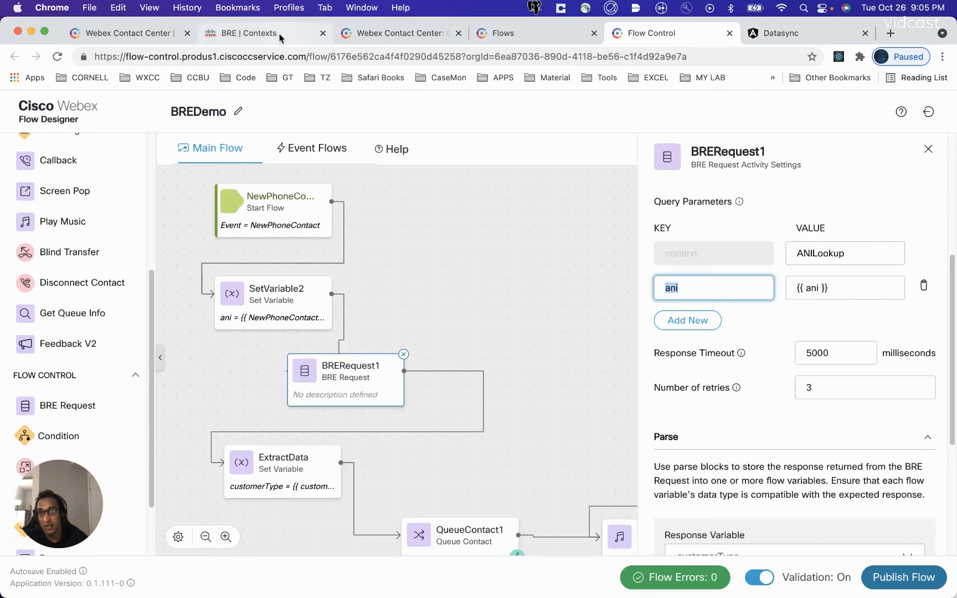
pyautogui.click(249, 34)
# Step: Open the ANIFound rule and review the ani attribute in its code
pyautogui.click(775, 244)
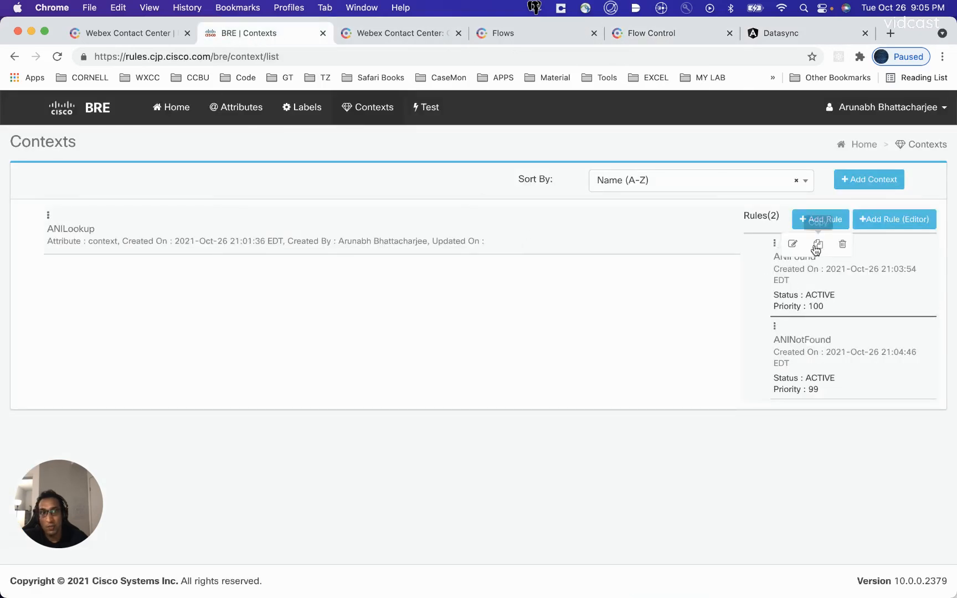
pyautogui.click(793, 242)
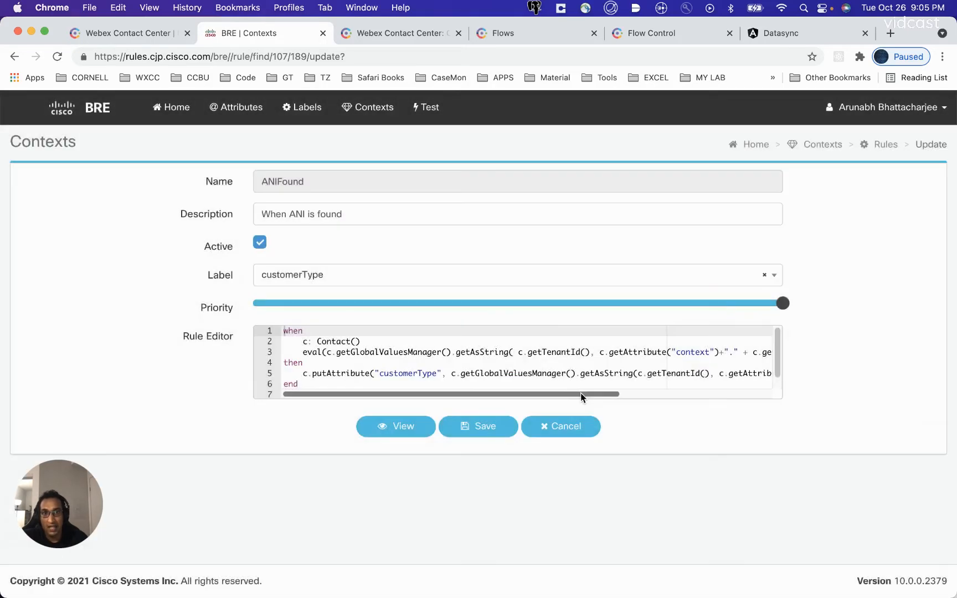
pyautogui.moveTo(581, 393); pyautogui.dragTo(762, 395)
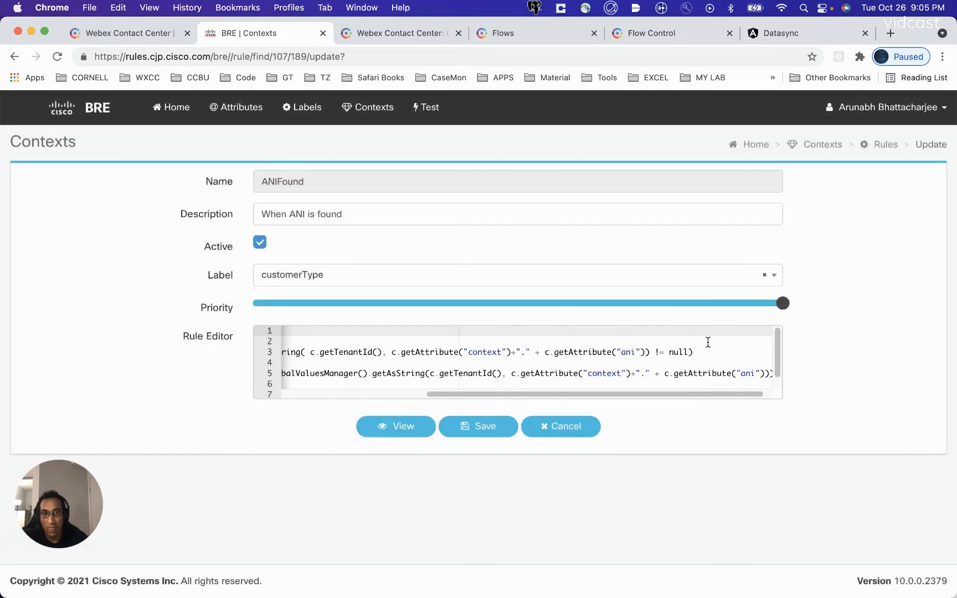
pyautogui.doubleClick(628, 353)
# Step: Inspect the ANILookup key numbers in the DataSync data list, then return to BREDemo
pyautogui.click(805, 34)
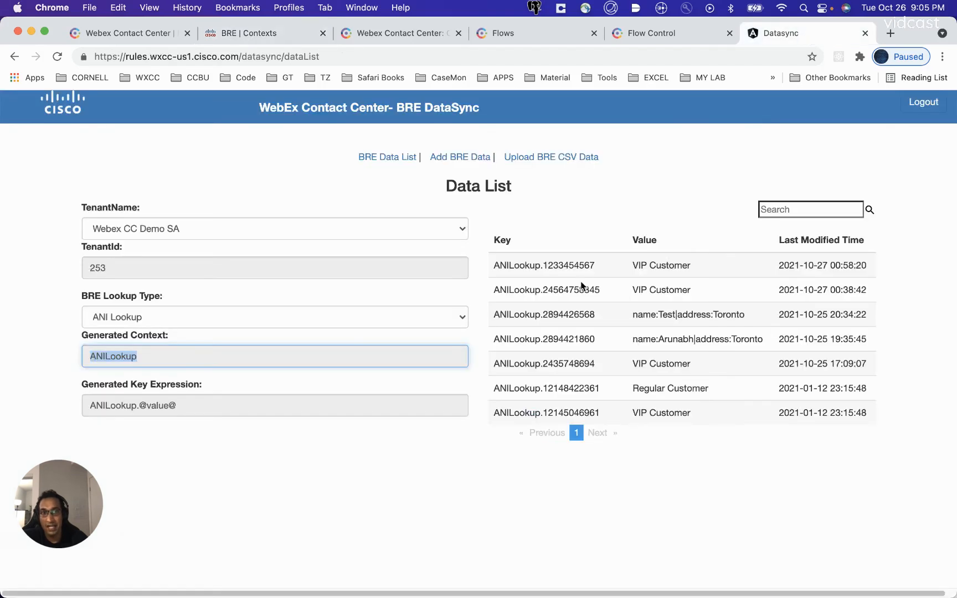
pyautogui.doubleClick(557, 264)
pyautogui.moveTo(492, 289); pyautogui.dragTo(614, 296)
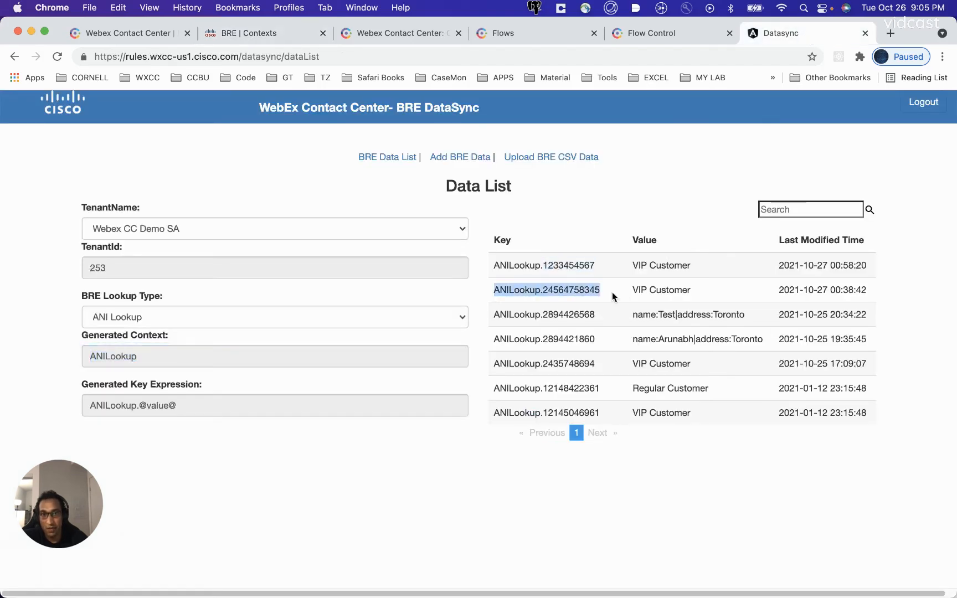
pyautogui.doubleClick(559, 291)
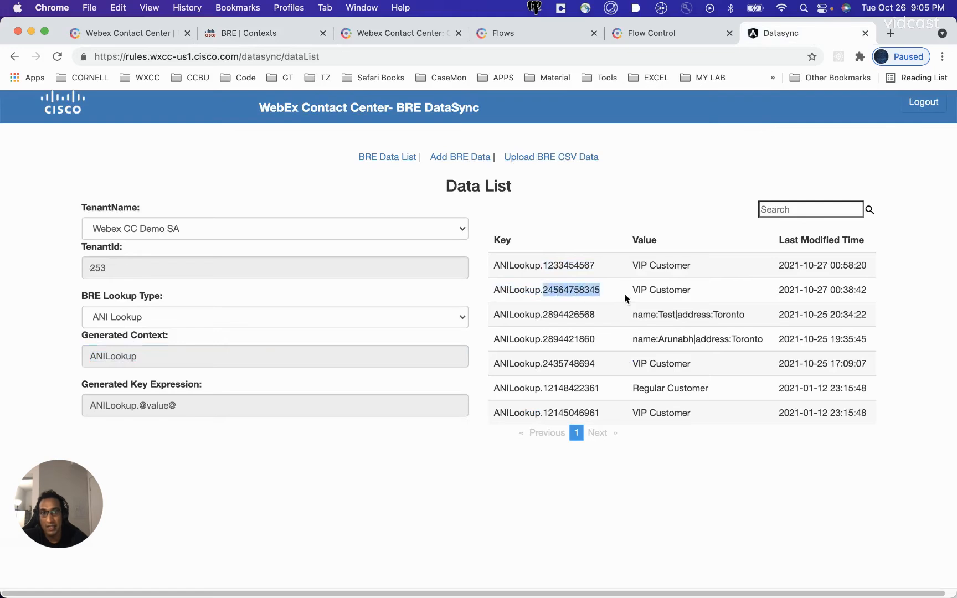
pyautogui.click(630, 38)
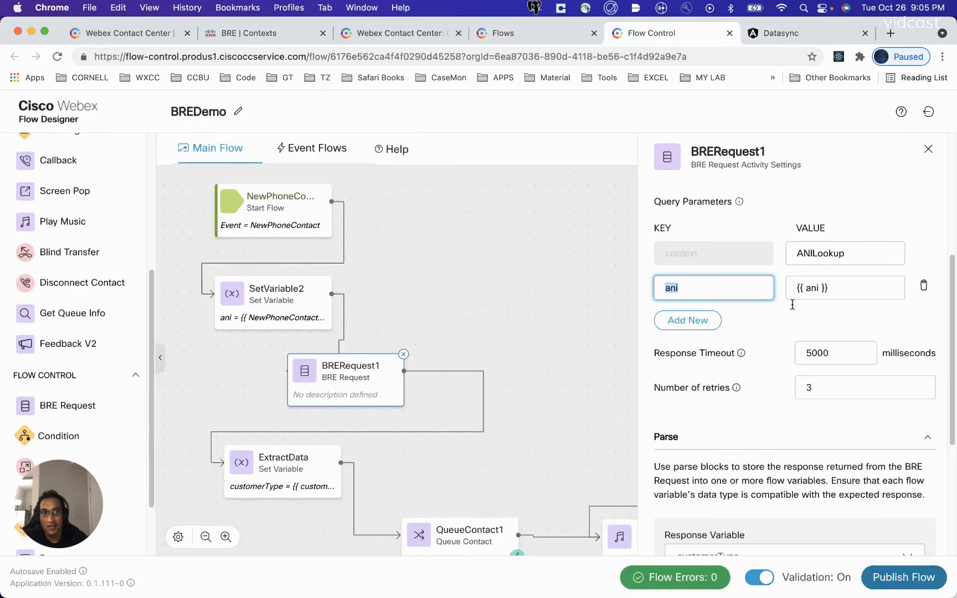
# Step: Delete the {{ ani }} value from BRERequest1's ani query parameter
pyautogui.doubleClick(800, 252)
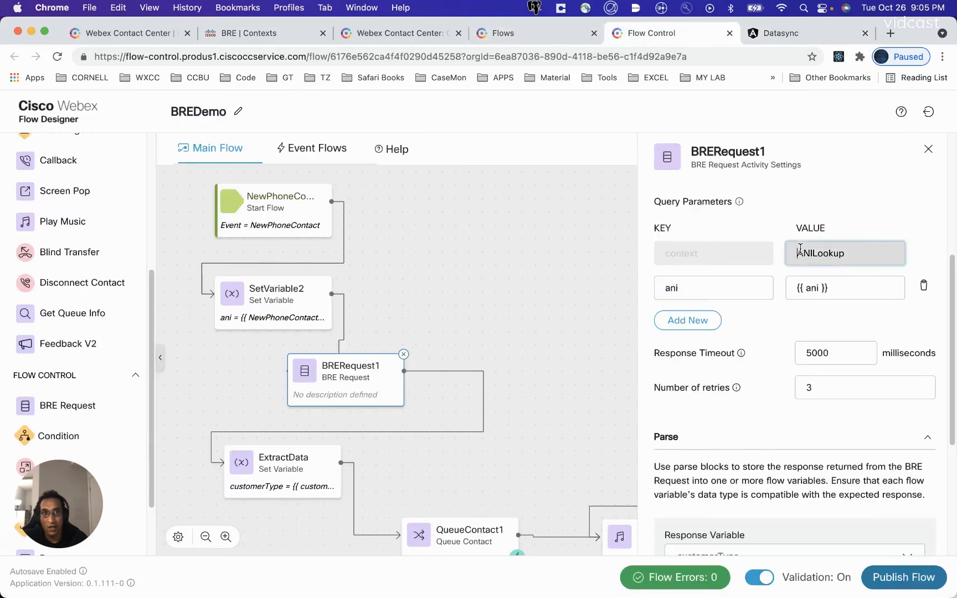
pyautogui.click(683, 289)
pyautogui.click(828, 290)
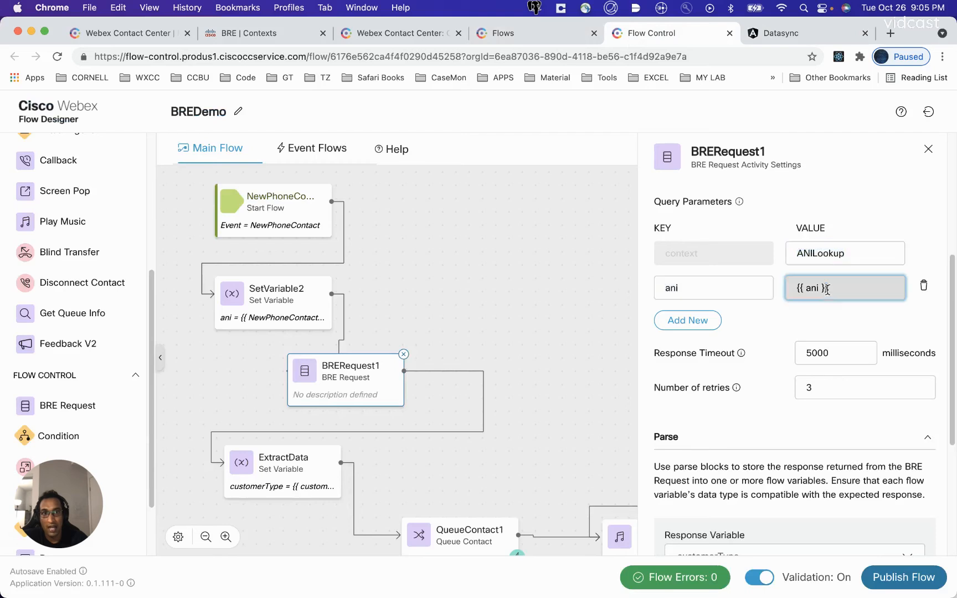
pyautogui.tripleClick(799, 288)
pyautogui.press('BackSpace')
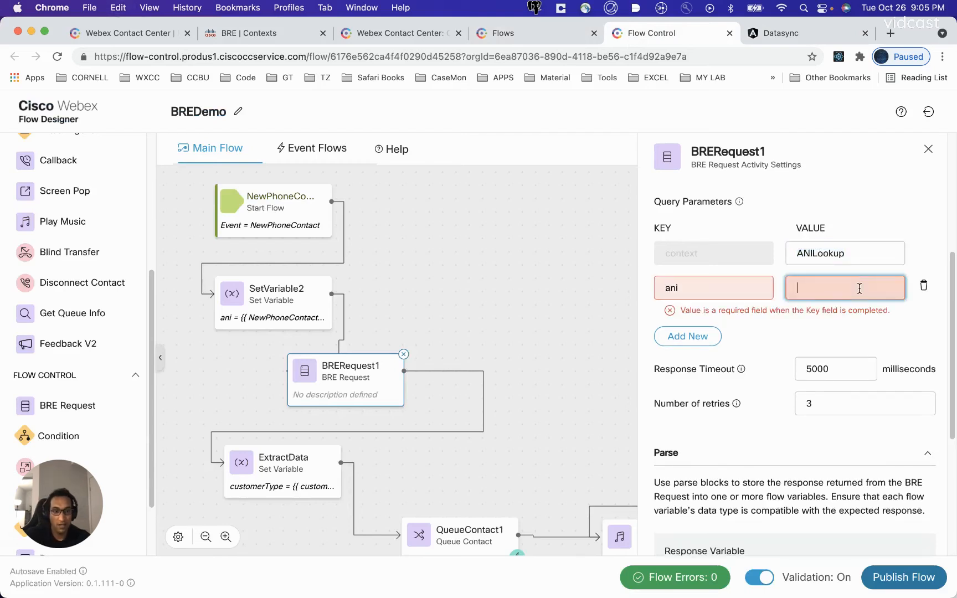
# Step: Paste a test caller number from DataSync into the ani value, remove it, then move the NewPhoneContact node
pyautogui.click(795, 33)
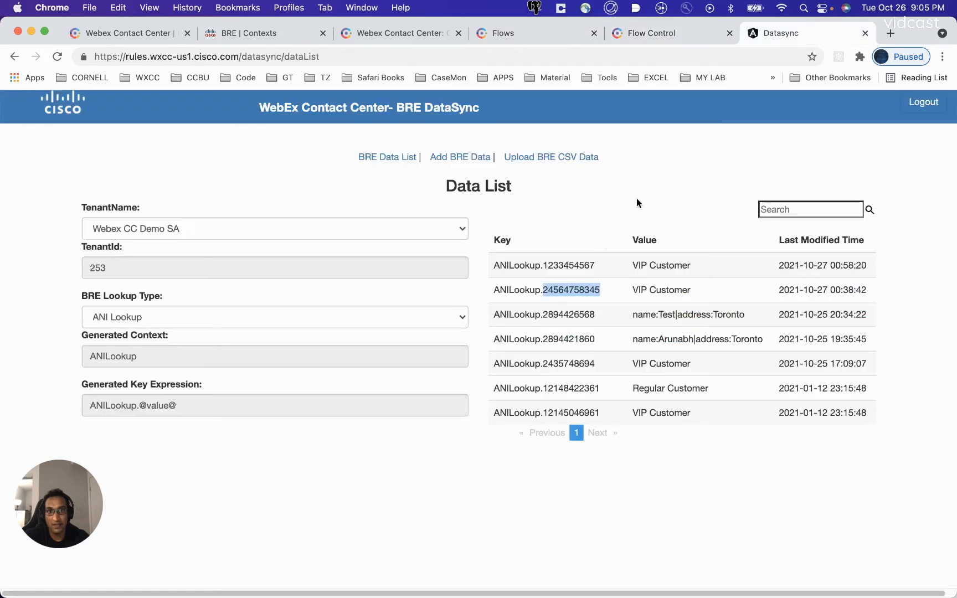
pyautogui.doubleClick(566, 267)
pyautogui.rightClick(575, 265)
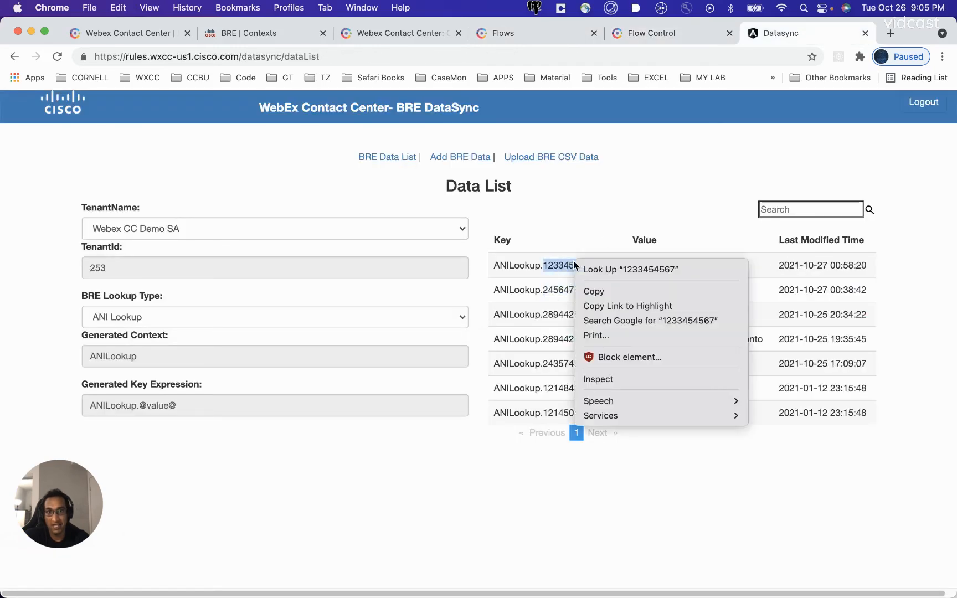
pyautogui.click(593, 289)
pyautogui.click(639, 32)
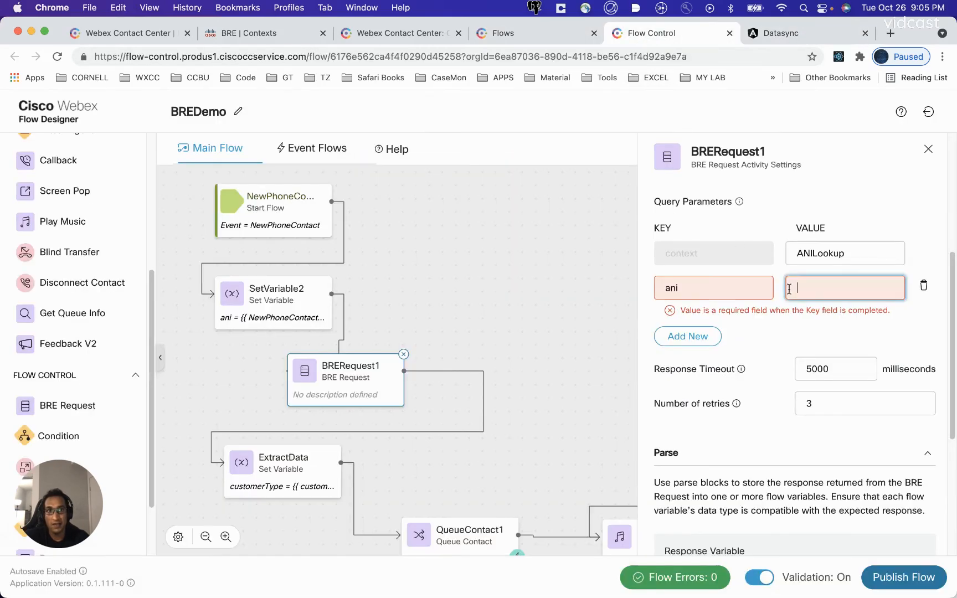
pyautogui.click(793, 285)
pyautogui.press('super+v')
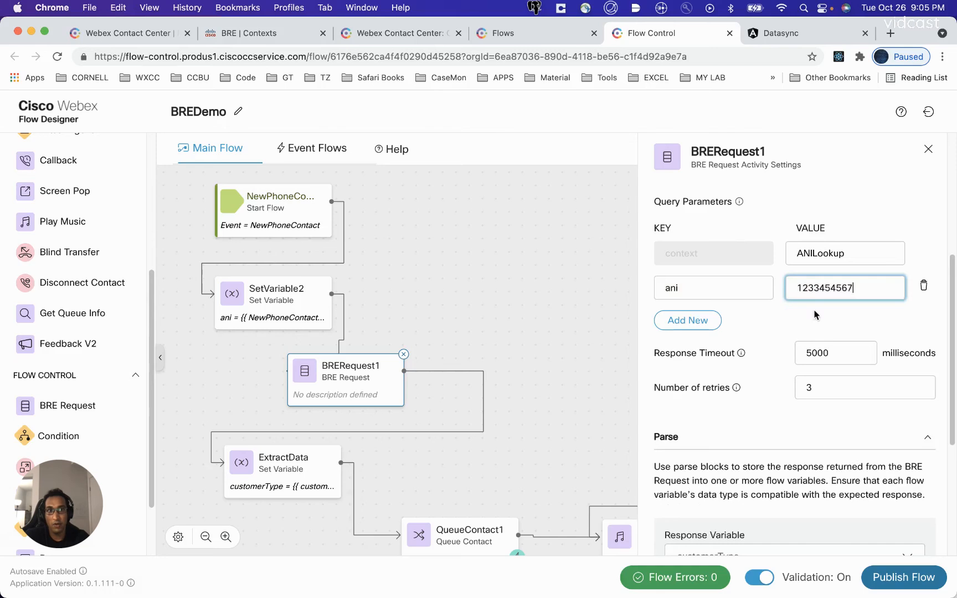
pyautogui.doubleClick(798, 287)
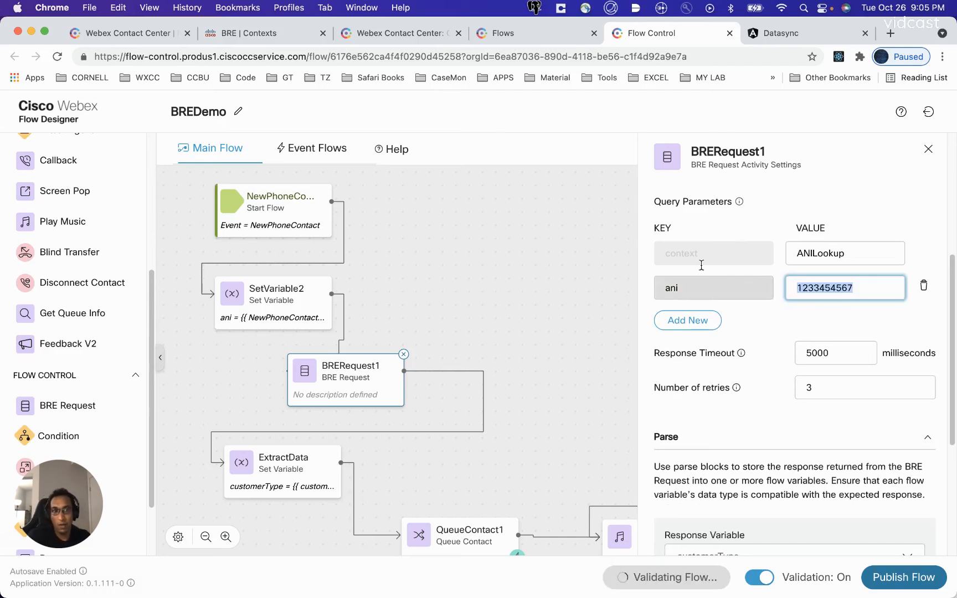
pyautogui.press('BackSpace')
pyautogui.moveTo(280, 214); pyautogui.dragTo(224, 221)
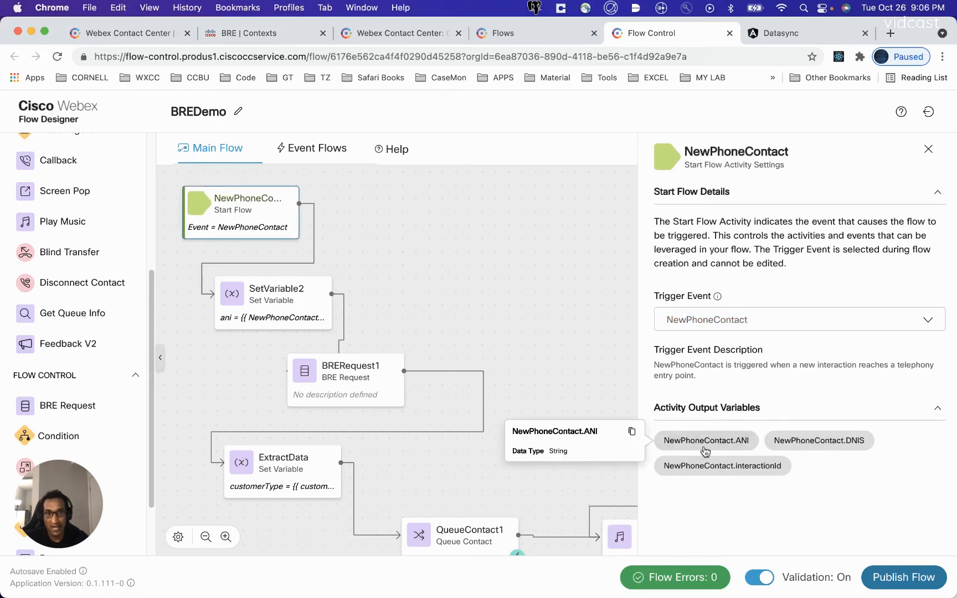
# Step: Copy the NewPhoneContact.ANI variable name and open BRERequest1's settings
pyautogui.moveTo(825, 446)
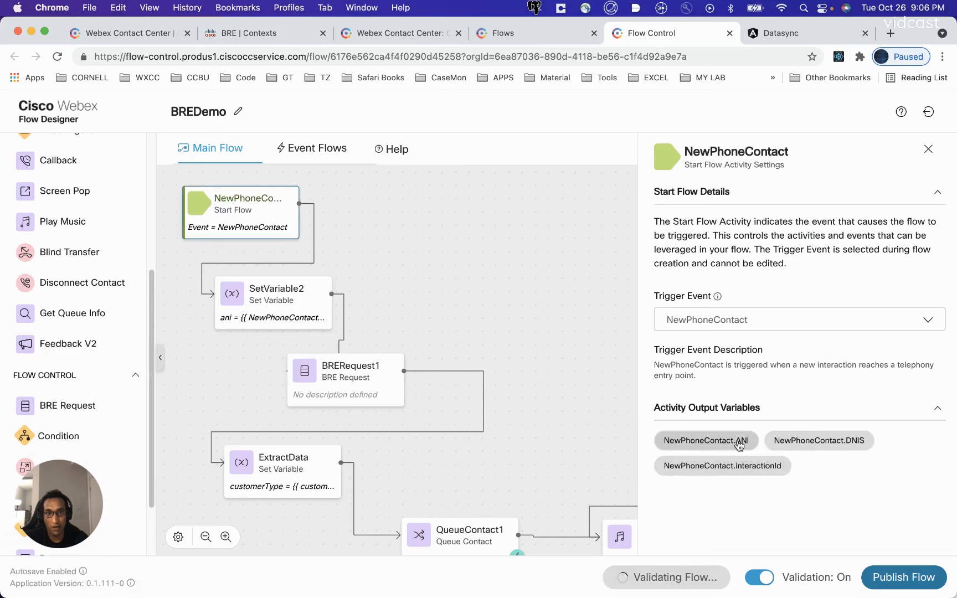
pyautogui.moveTo(707, 441)
pyautogui.click(631, 431)
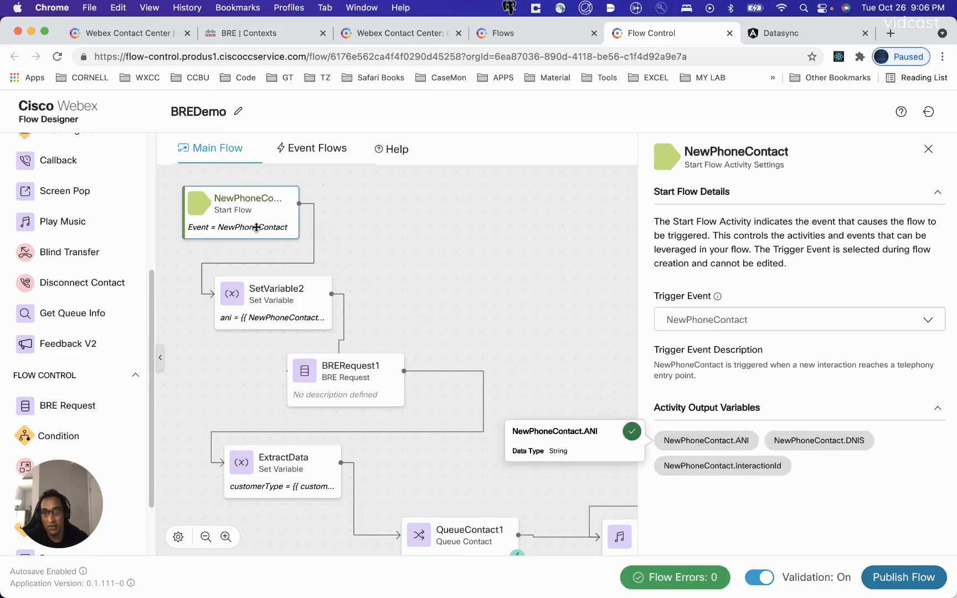
pyautogui.click(376, 391)
pyautogui.scroll(-5, 831, 462)
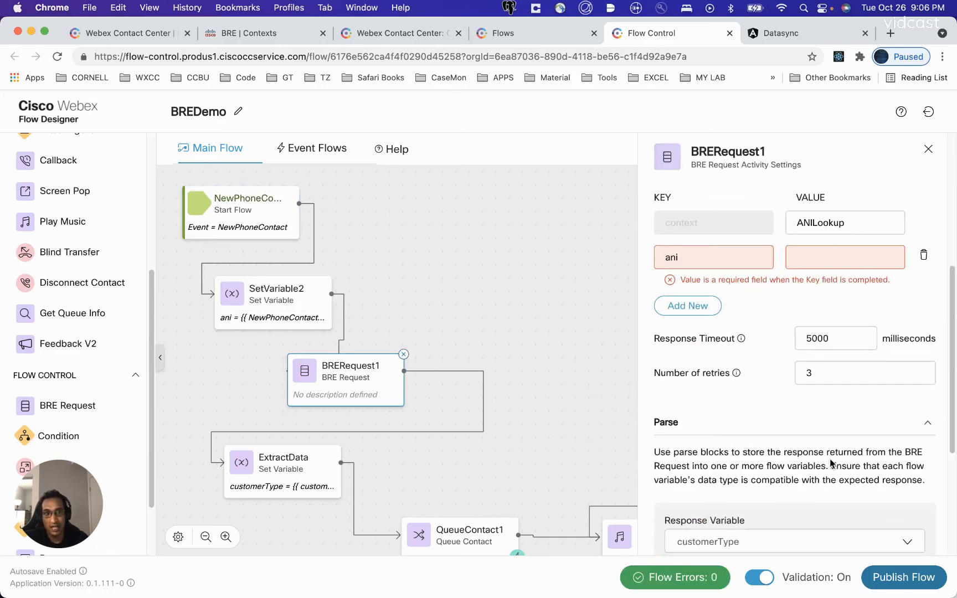
# Step: Try NewPhoneContact.ANI as BRERequest1's ani value, clear it again, and open SetVariable2
pyautogui.click(810, 259)
pyautogui.write('+1')
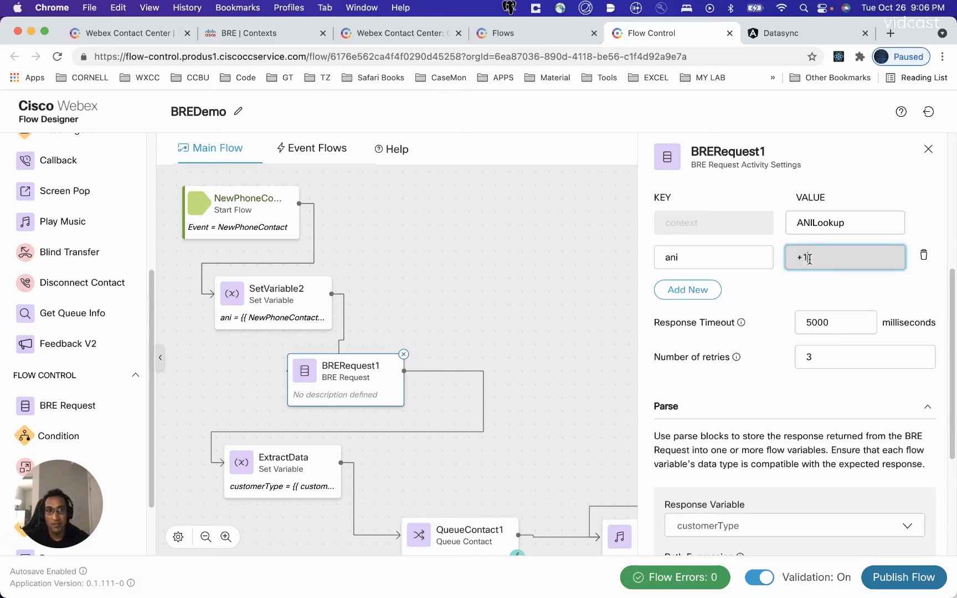
pyautogui.press('BackSpace')
pyautogui.press('BackSpace')
pyautogui.press('super+v')
pyautogui.press('super+a')
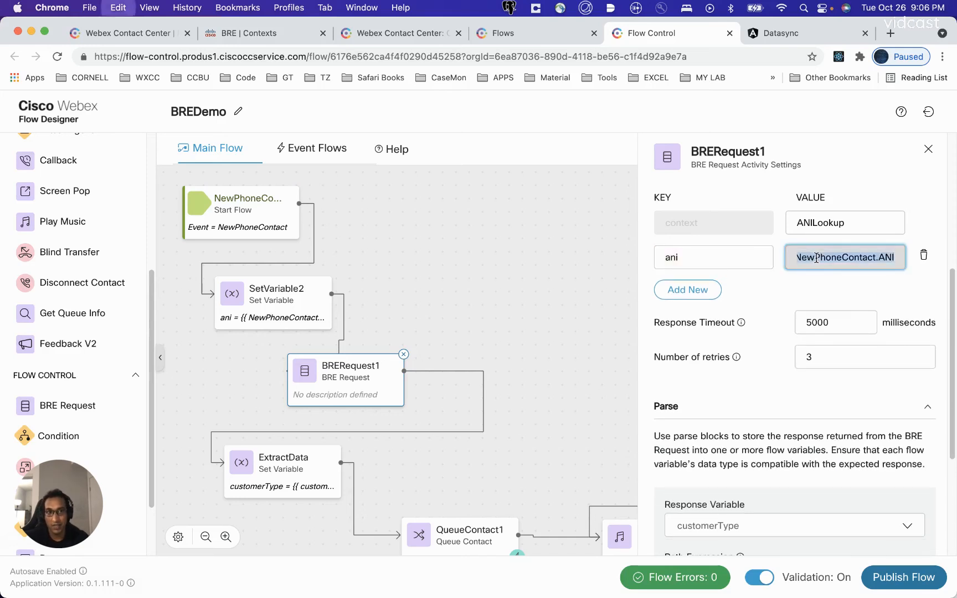
pyautogui.press('BackSpace')
pyautogui.moveTo(282, 311); pyautogui.dragTo(250, 293)
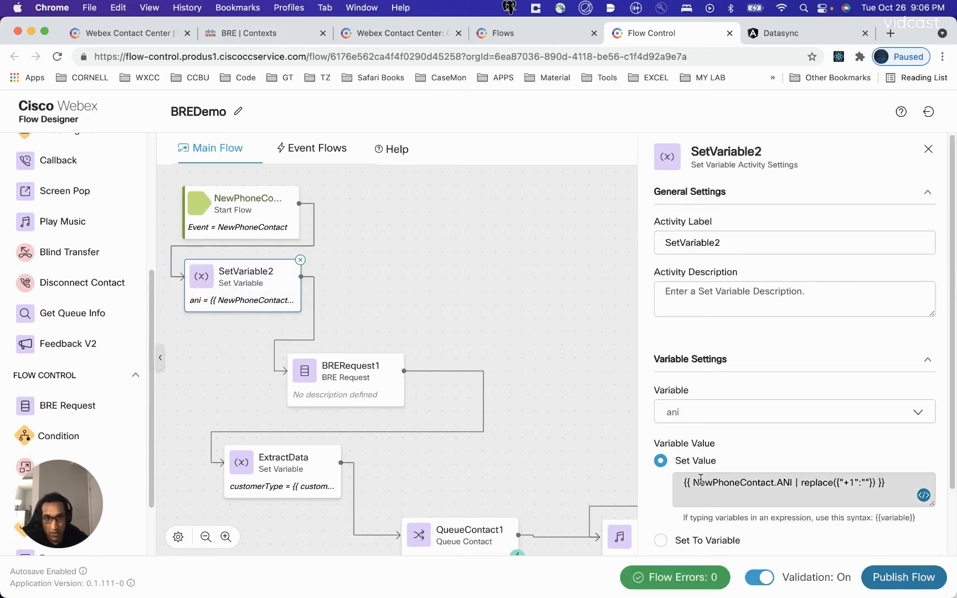
pyautogui.moveTo(694, 482); pyautogui.dragTo(793, 485)
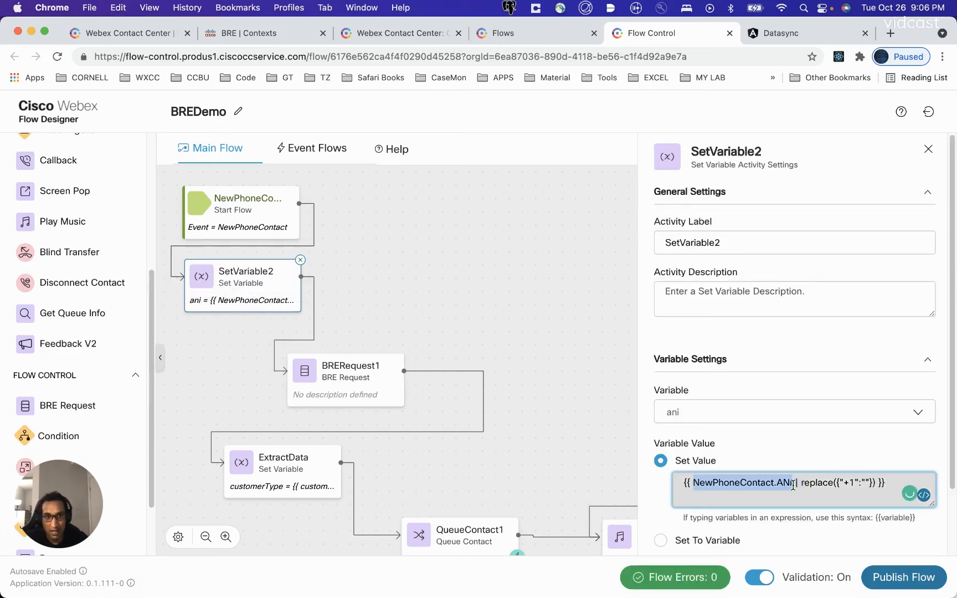
pyautogui.click(848, 481)
pyautogui.click(914, 497)
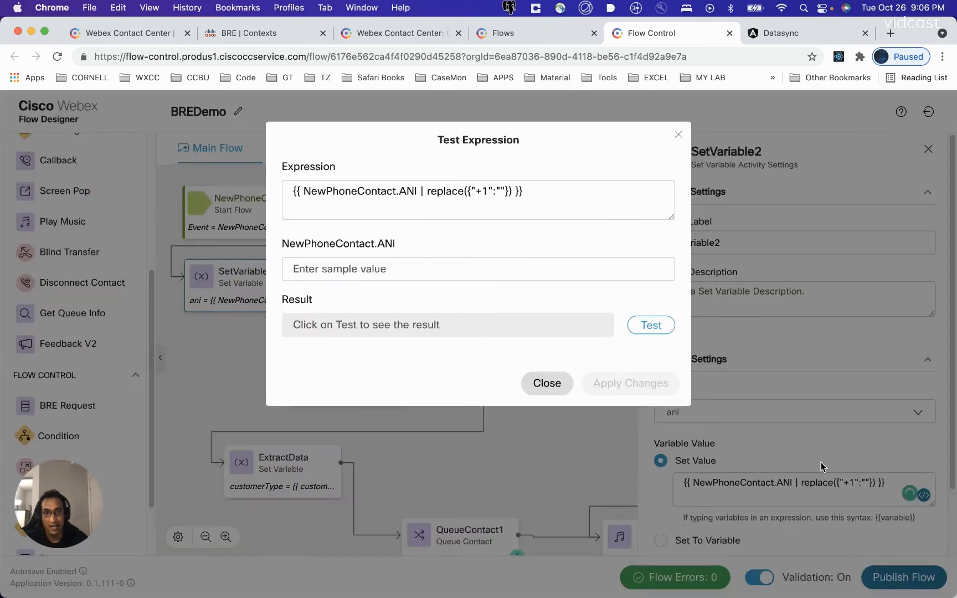
pyautogui.click(391, 262)
pyautogui.write('+')
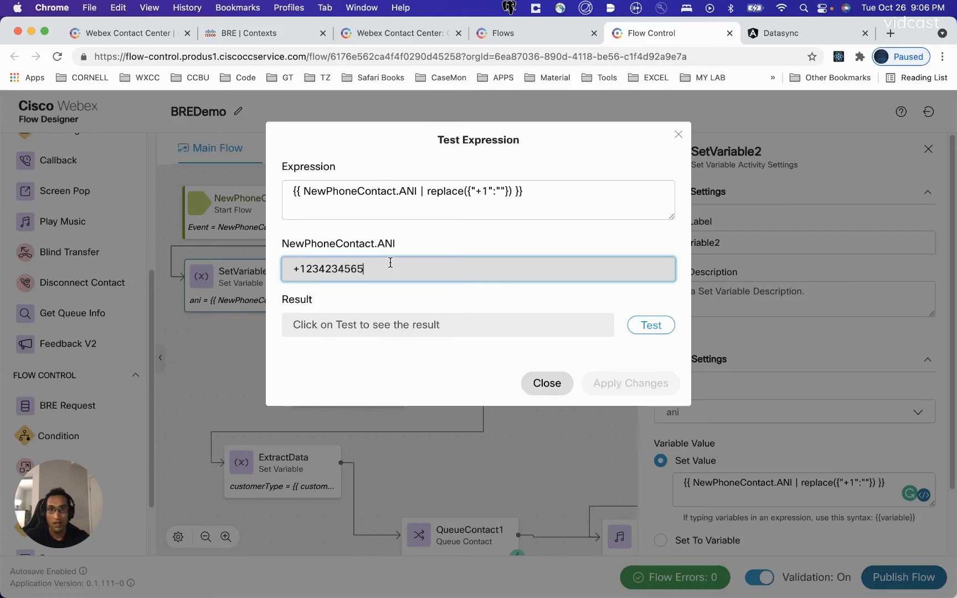
pyautogui.write('1234234565')
pyautogui.click(650, 326)
pyautogui.moveTo(291, 331); pyautogui.dragTo(342, 329)
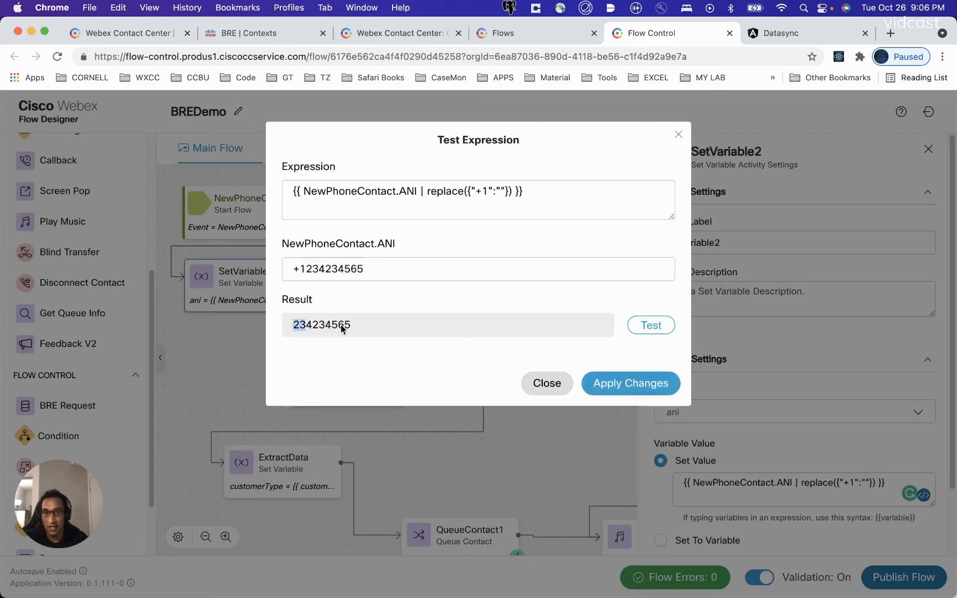
pyautogui.doubleClick(329, 332)
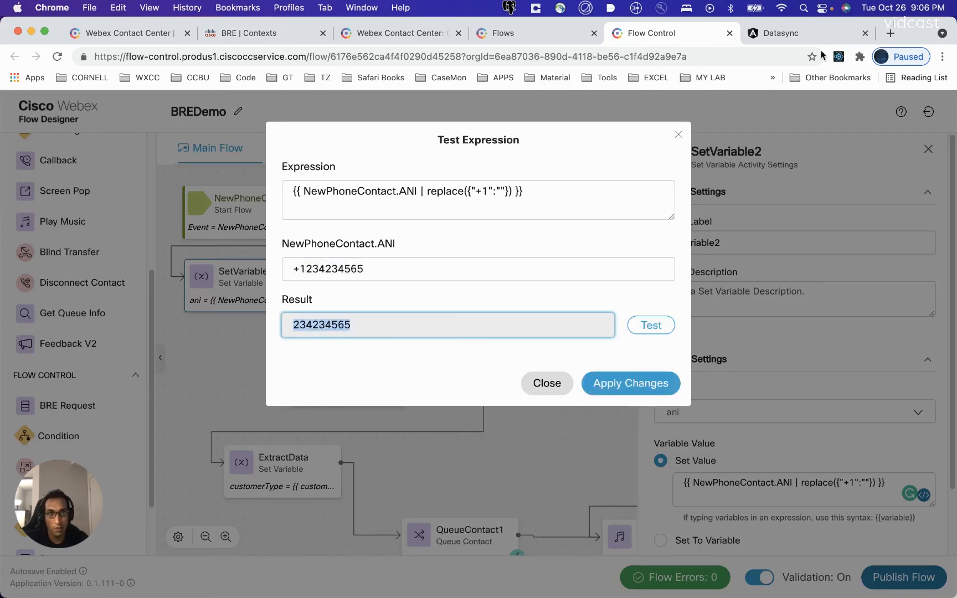
pyautogui.click(821, 33)
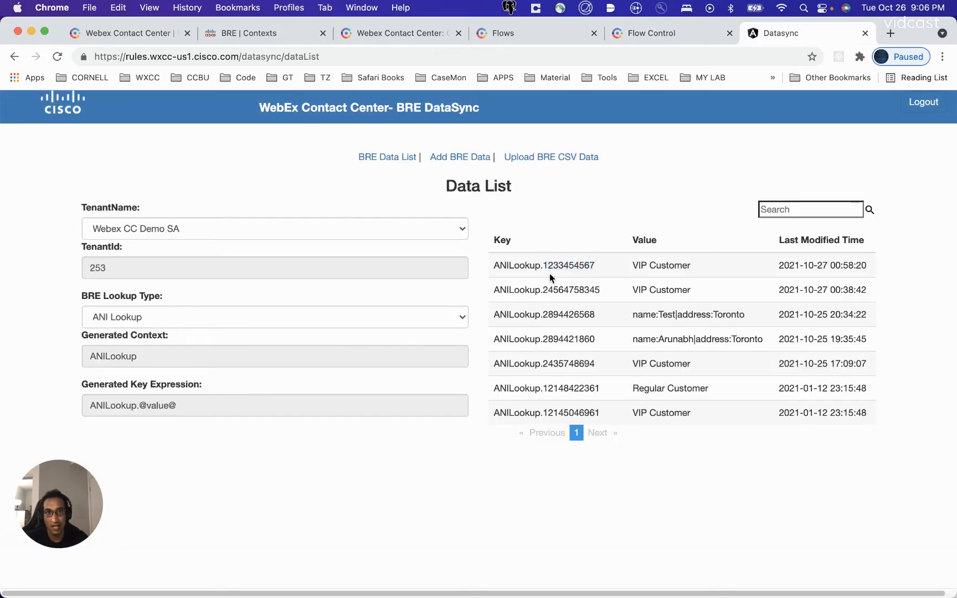
pyautogui.moveTo(549, 277); pyautogui.dragTo(582, 370)
pyautogui.click(662, 29)
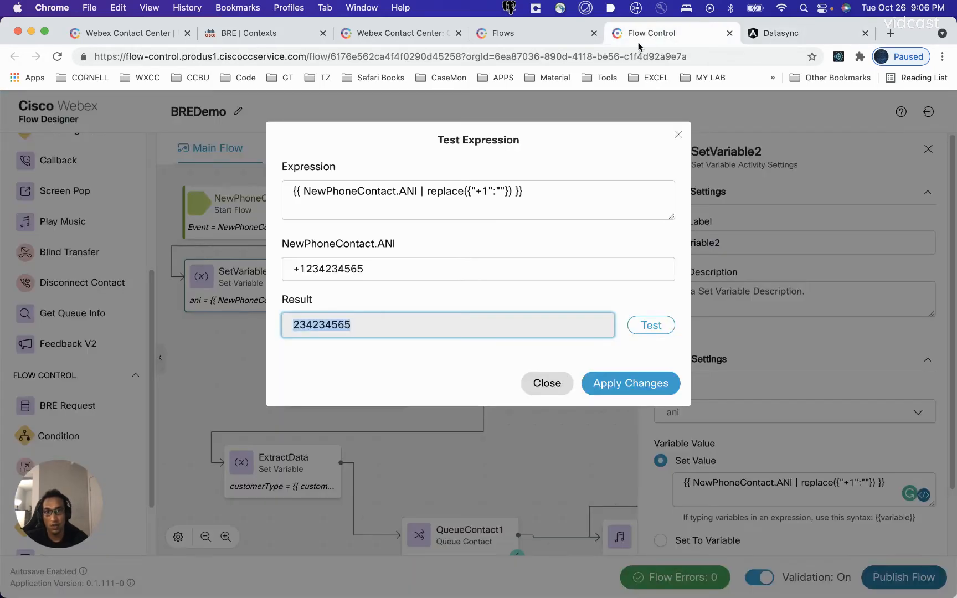
pyautogui.click(549, 382)
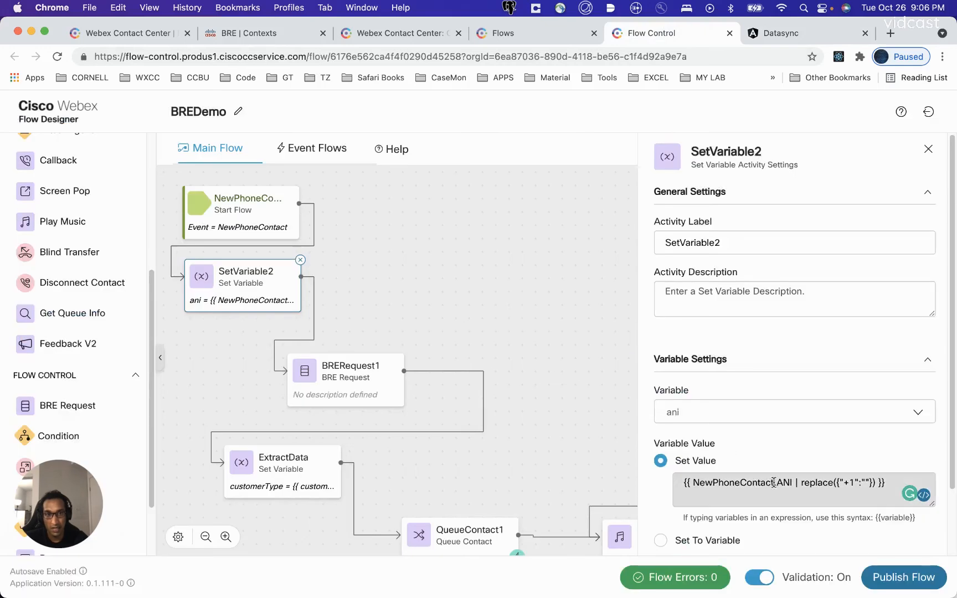
# Step: Start replacing BRERequest1's ani query value with a {{ variable reference
pyautogui.moveTo(254, 293); pyautogui.dragTo(250, 302)
pyautogui.click(355, 372)
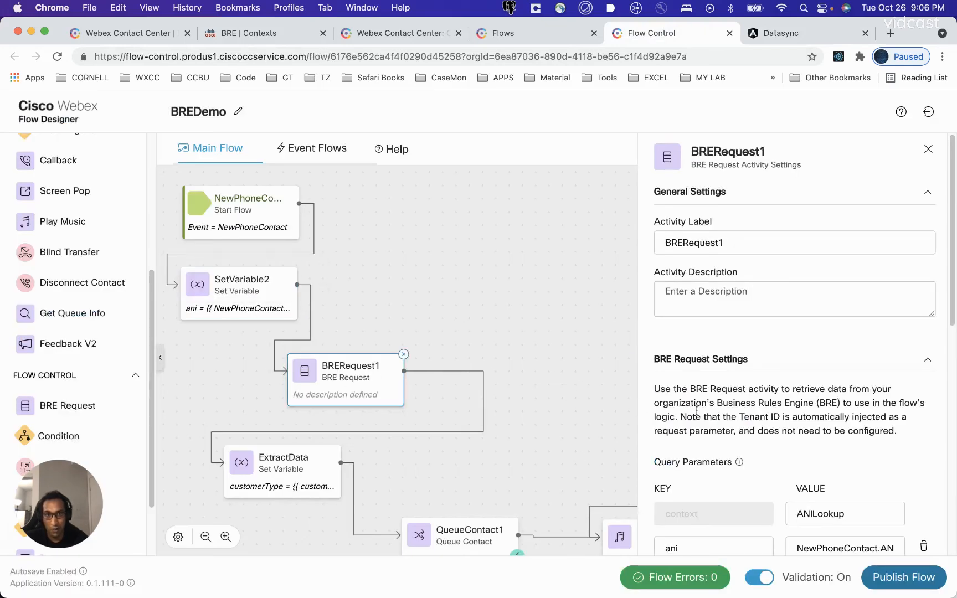
pyautogui.scroll(-2, 697, 411)
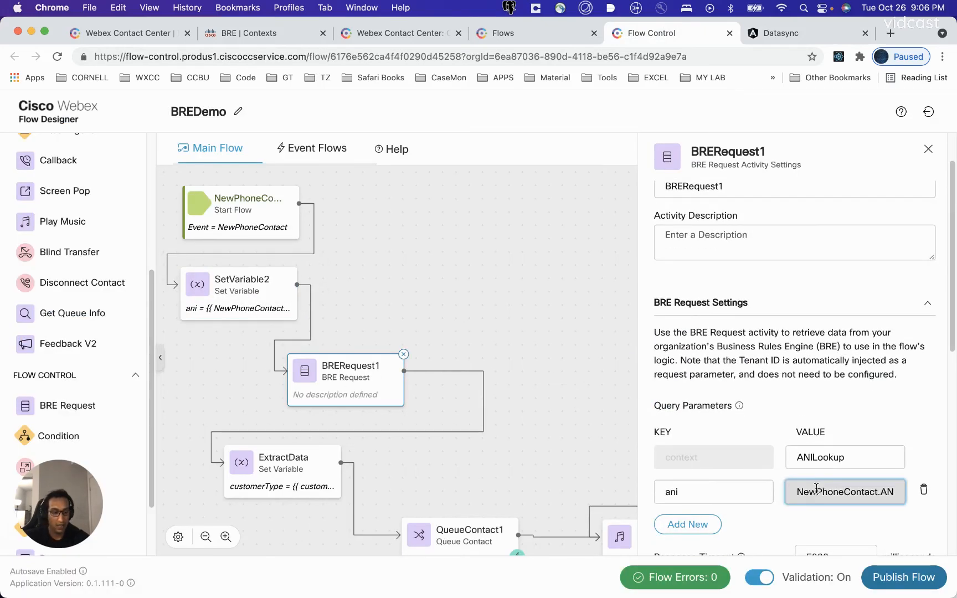
pyautogui.tripleClick(817, 489)
pyautogui.write('{{ ani')
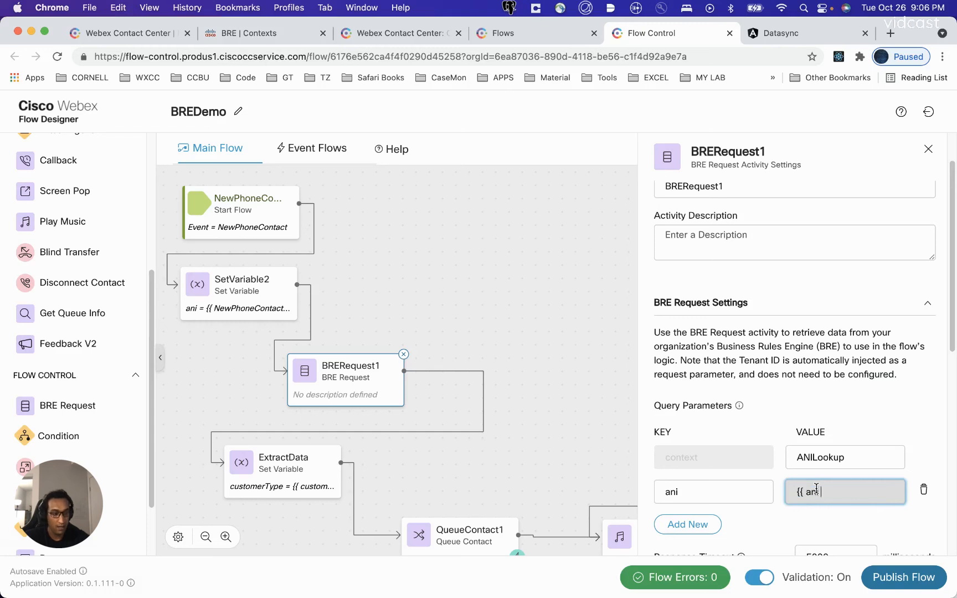
# Step: Check SetVariable2's ani expression, then show the flow's global Flow Variables
pyautogui.click(412, 293)
pyautogui.click(244, 294)
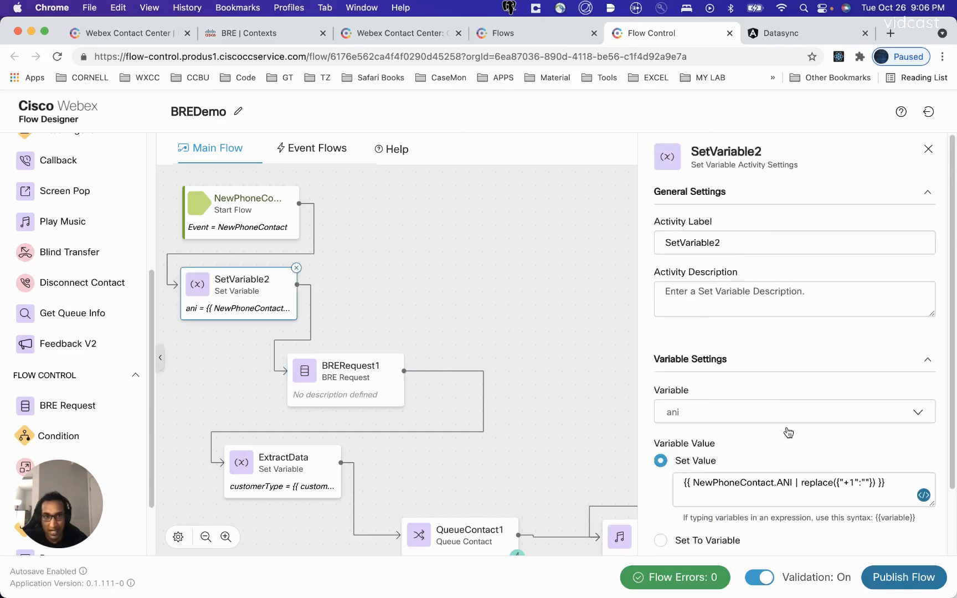
pyautogui.click(442, 298)
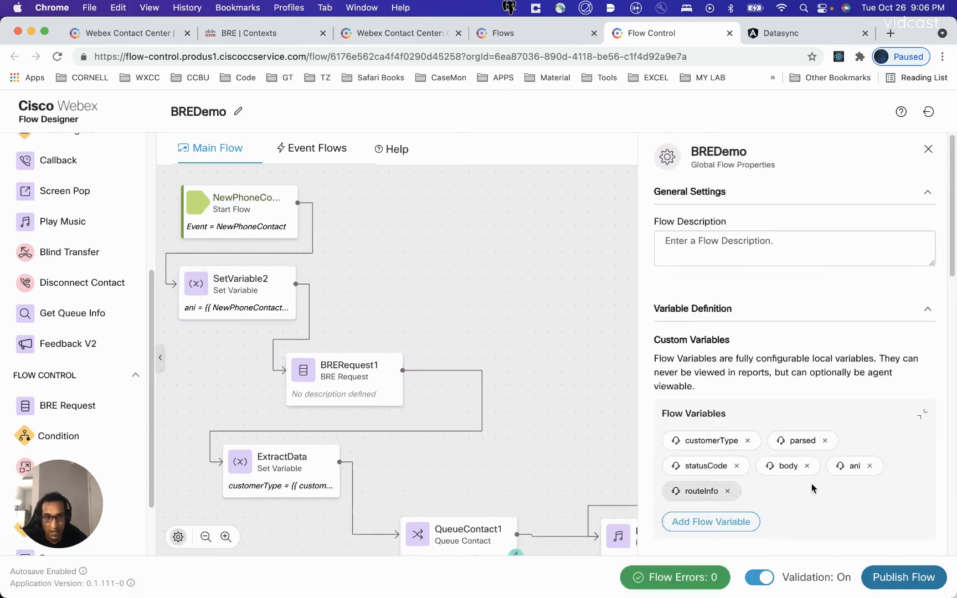
# Step: Review the ani variable's Customer Type label without saving, then reopen BRERequest1's settings
pyautogui.moveTo(857, 468)
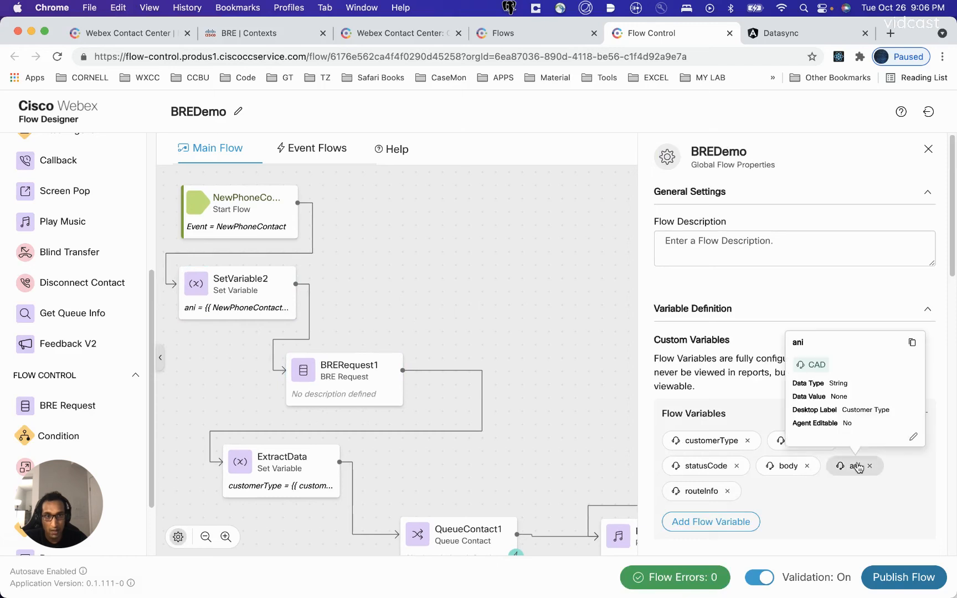
pyautogui.click(913, 437)
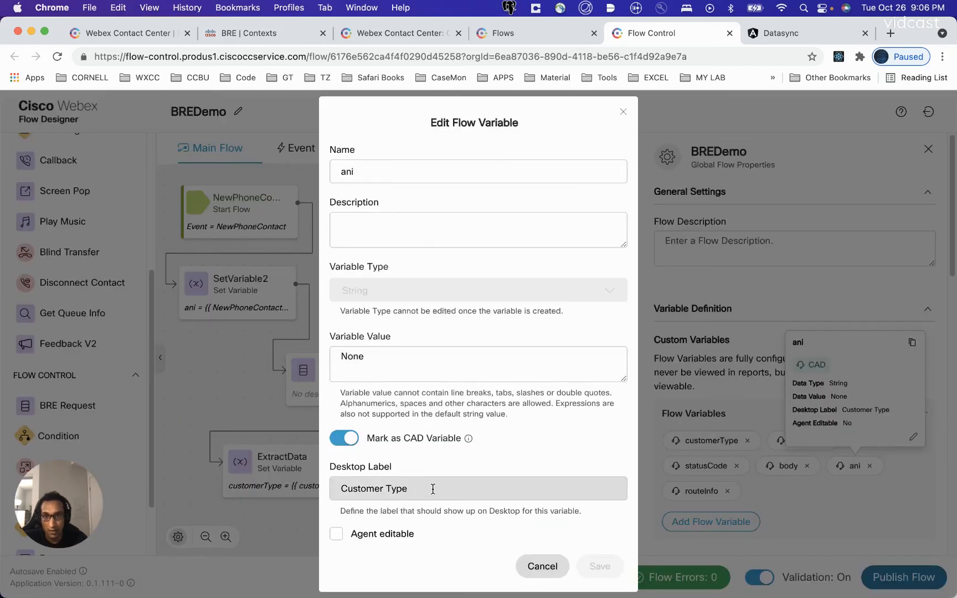
pyautogui.click(449, 357)
pyautogui.click(541, 566)
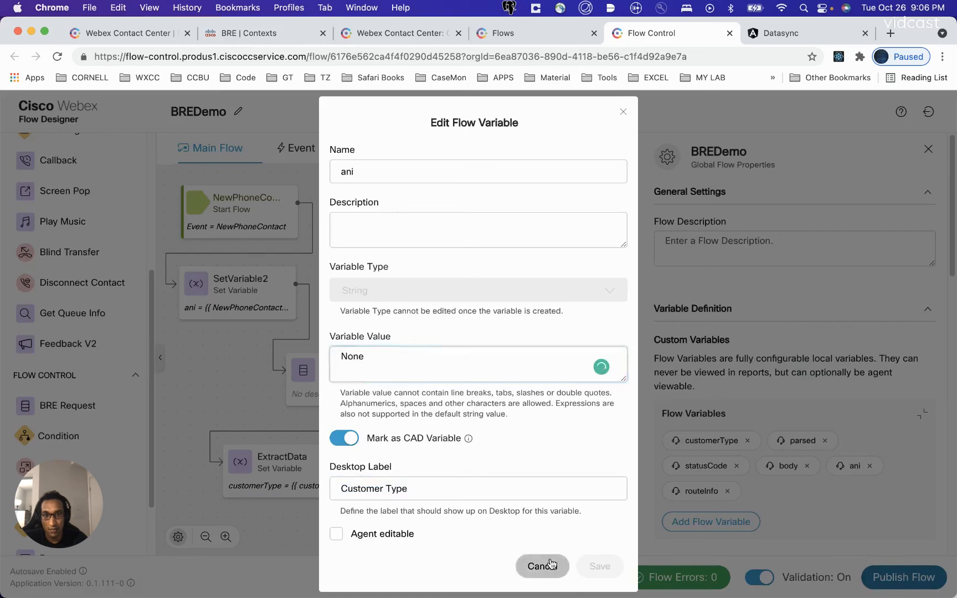
pyautogui.click(349, 369)
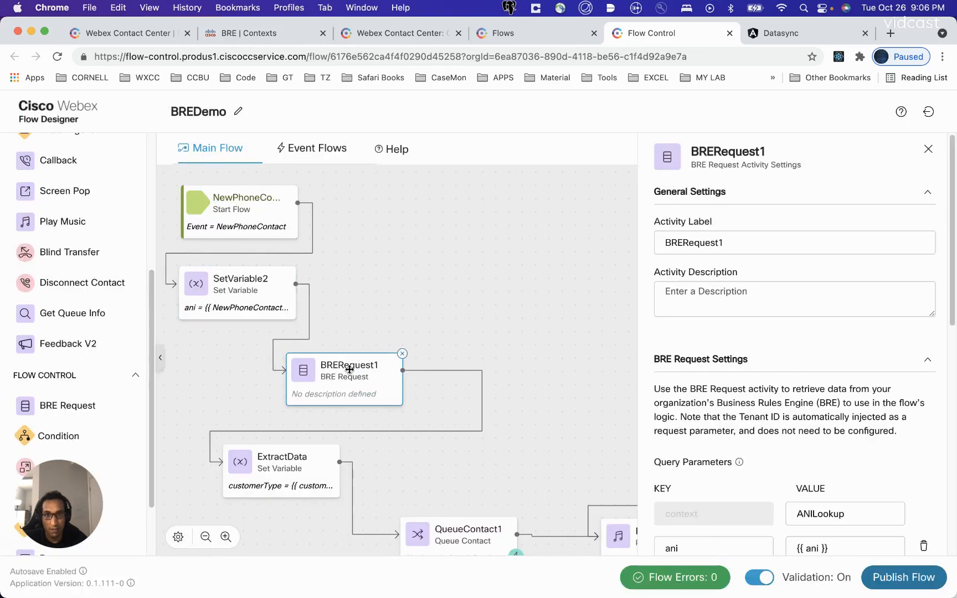
# Step: Review BRERequest1's ani query parameter, retries and Parse settings
pyautogui.scroll(-4, 720, 410)
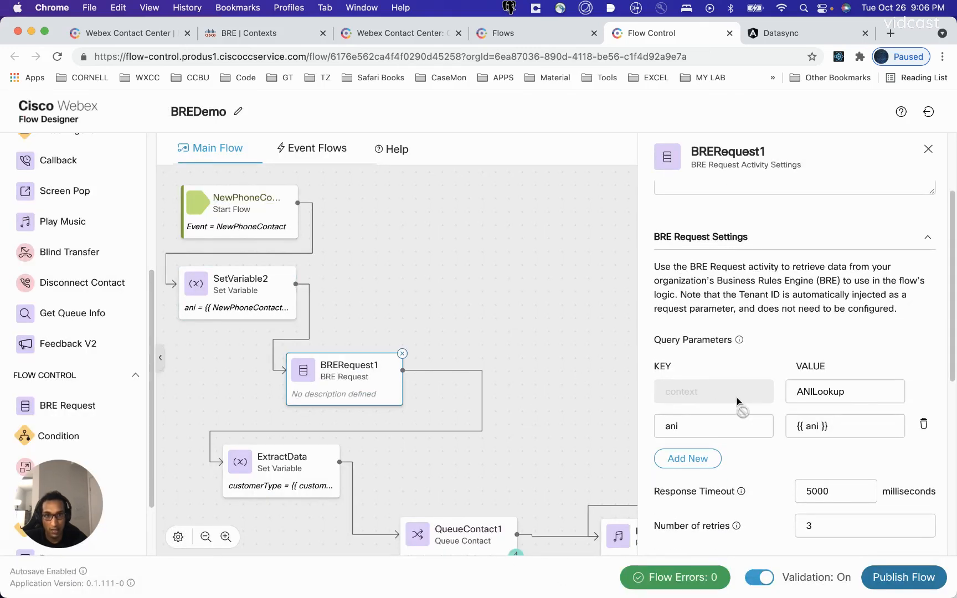
pyautogui.click(766, 427)
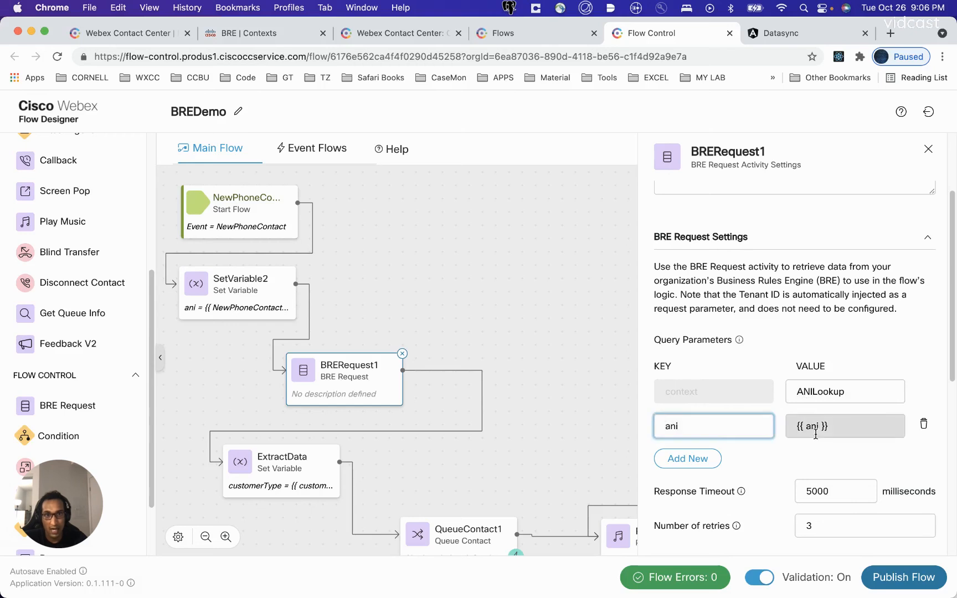
pyautogui.click(812, 428)
pyautogui.scroll(-4, 840, 497)
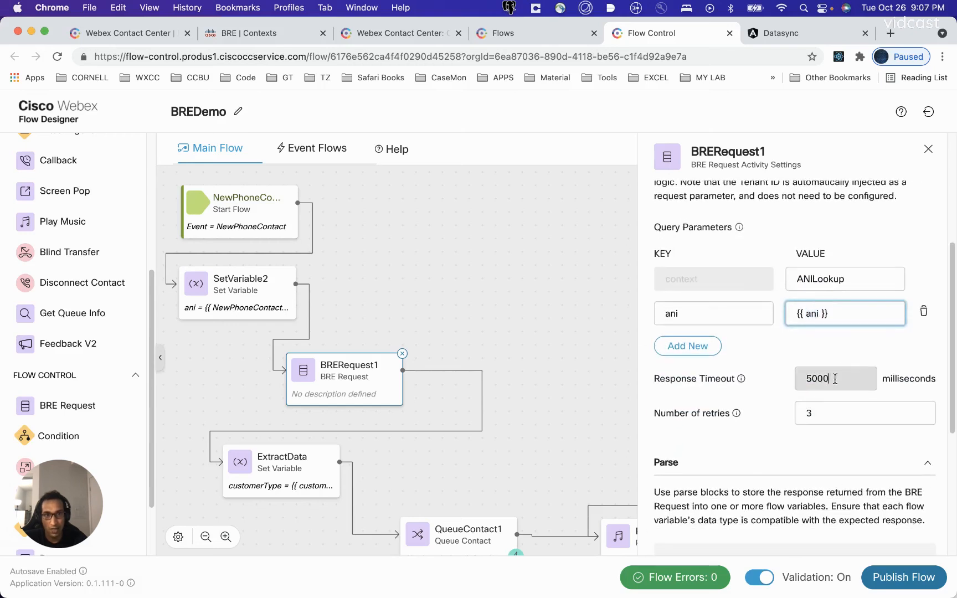
pyautogui.moveTo(833, 379); pyautogui.dragTo(787, 381)
pyautogui.scroll(-1, 834, 438)
pyautogui.press('Tab')
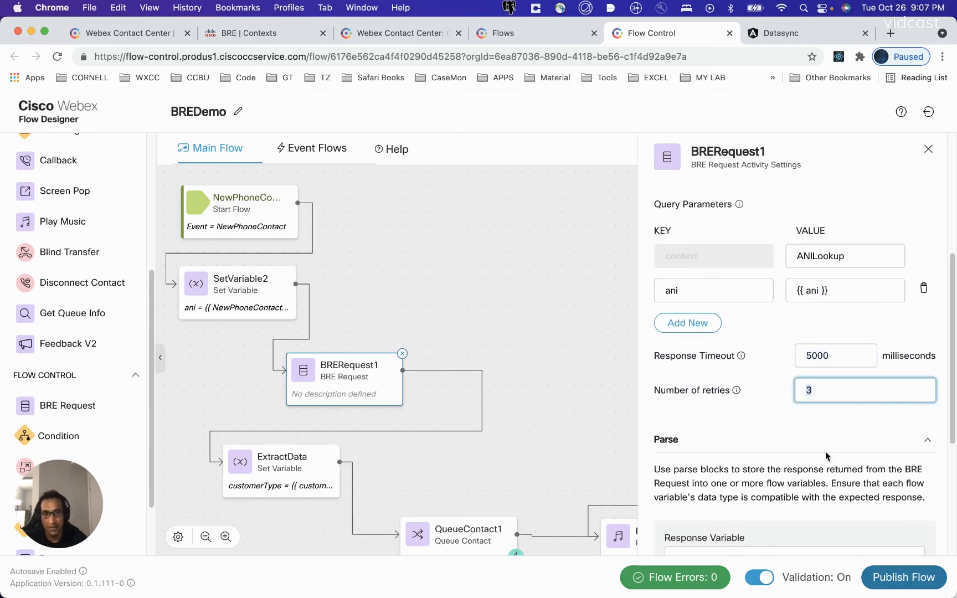
pyautogui.scroll(9, 787, 421)
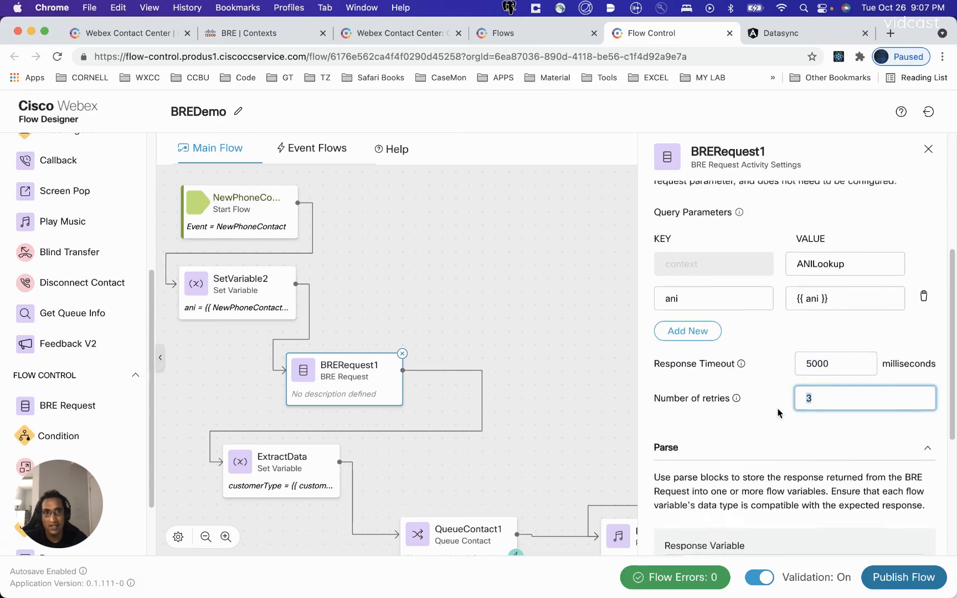
pyautogui.scroll(-10, 781, 416)
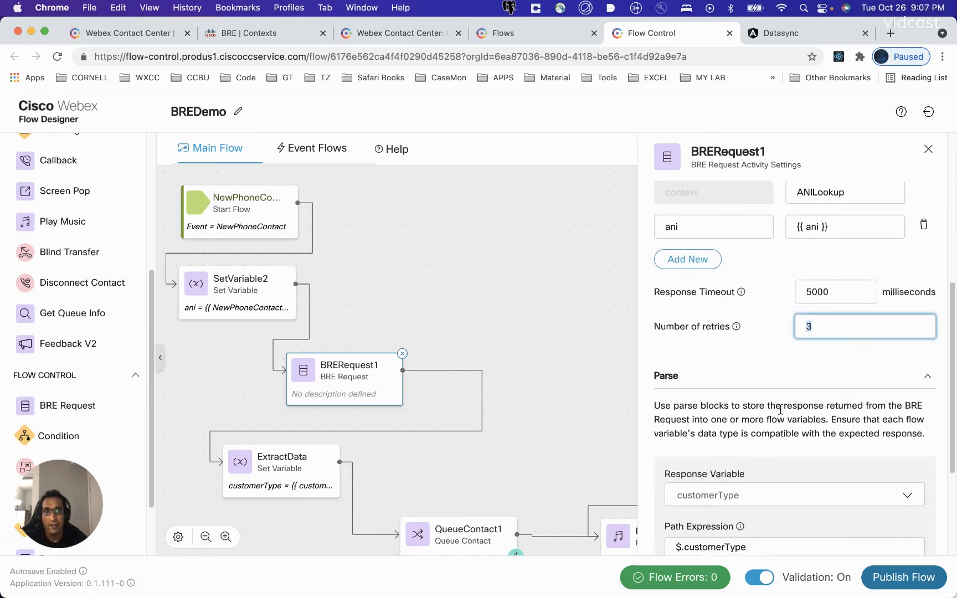
pyautogui.scroll(-1, 787, 333)
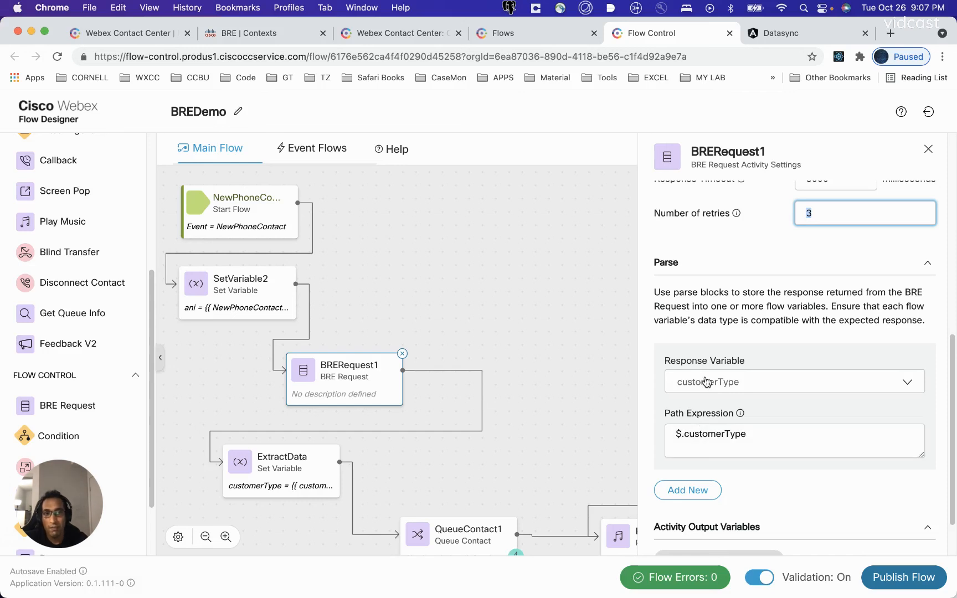
# Step: Match the BRE rule's customerType attribute against the customerType path expression
pyautogui.click(287, 37)
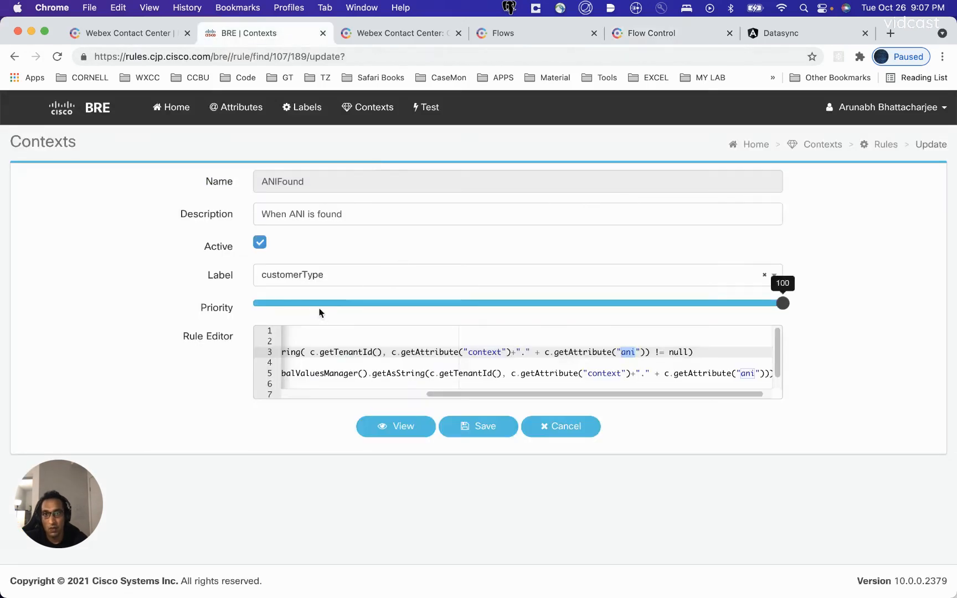
pyautogui.click(336, 284)
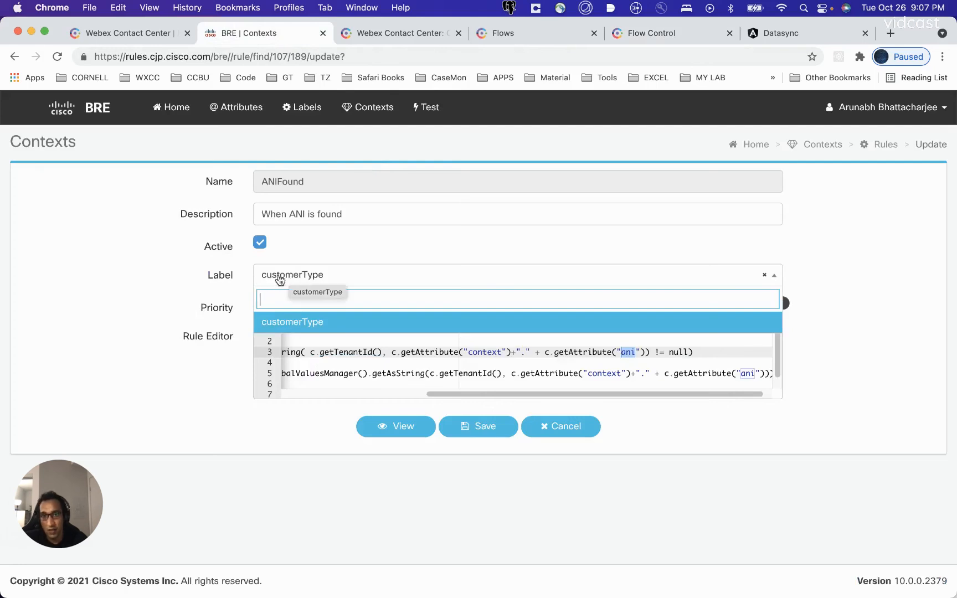
pyautogui.click(215, 300)
pyautogui.moveTo(456, 394); pyautogui.dragTo(276, 404)
pyautogui.click(414, 375)
pyautogui.doubleClick(414, 374)
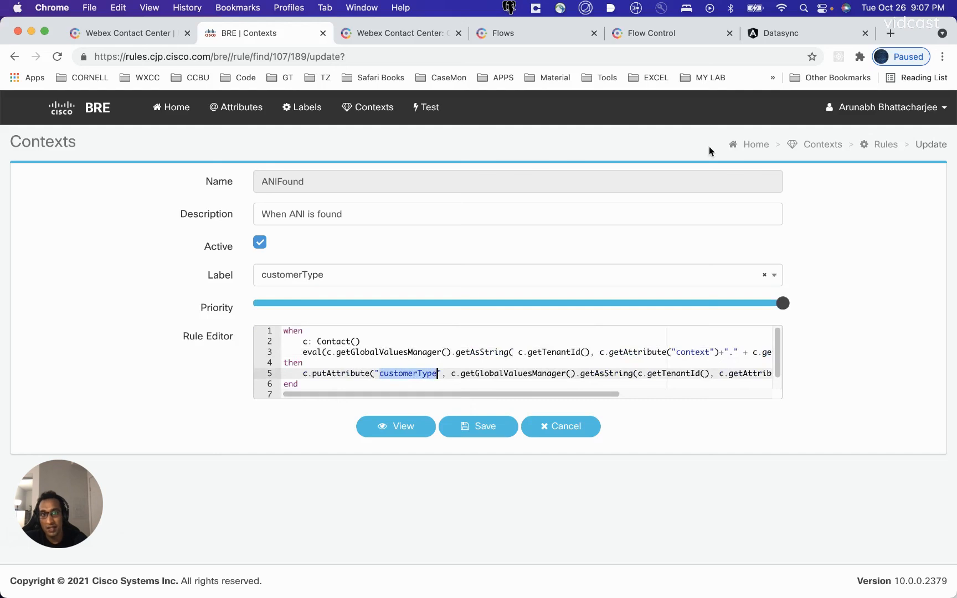
pyautogui.click(675, 34)
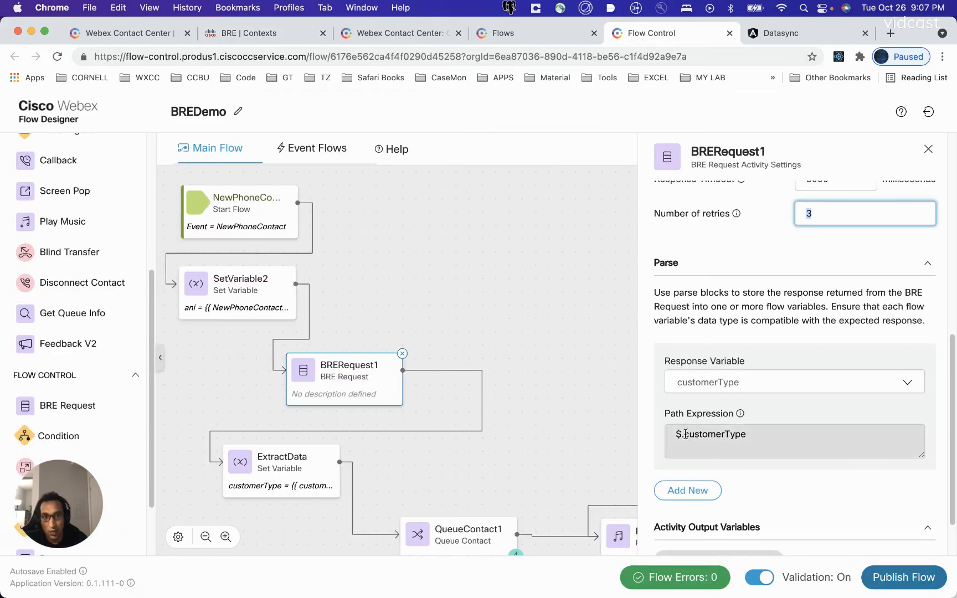
pyautogui.moveTo(685, 434); pyautogui.dragTo(770, 435)
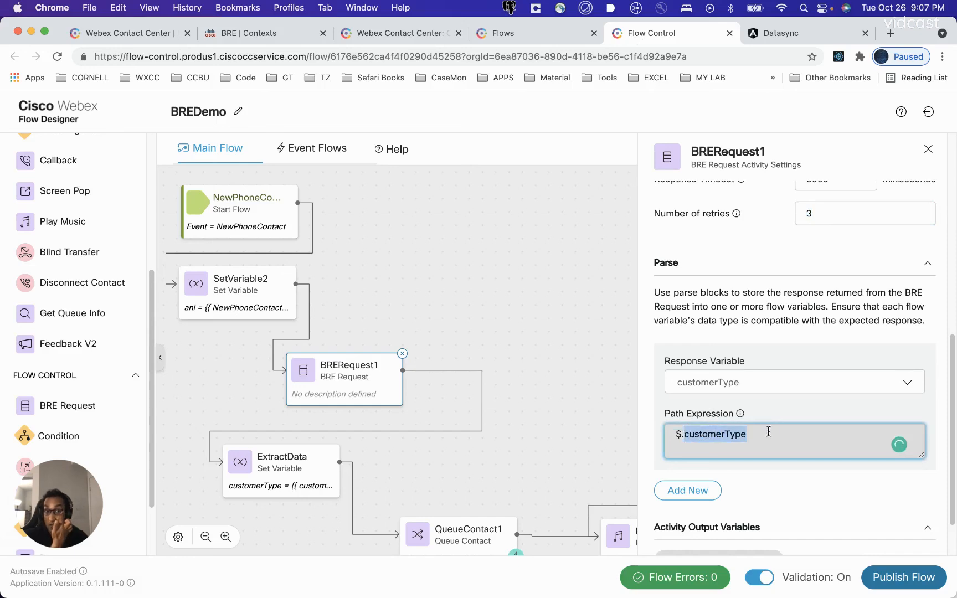
# Step: Cross-check the $.customerType path against the BRE rule and DataSync list, returning to global properties
pyautogui.click(785, 33)
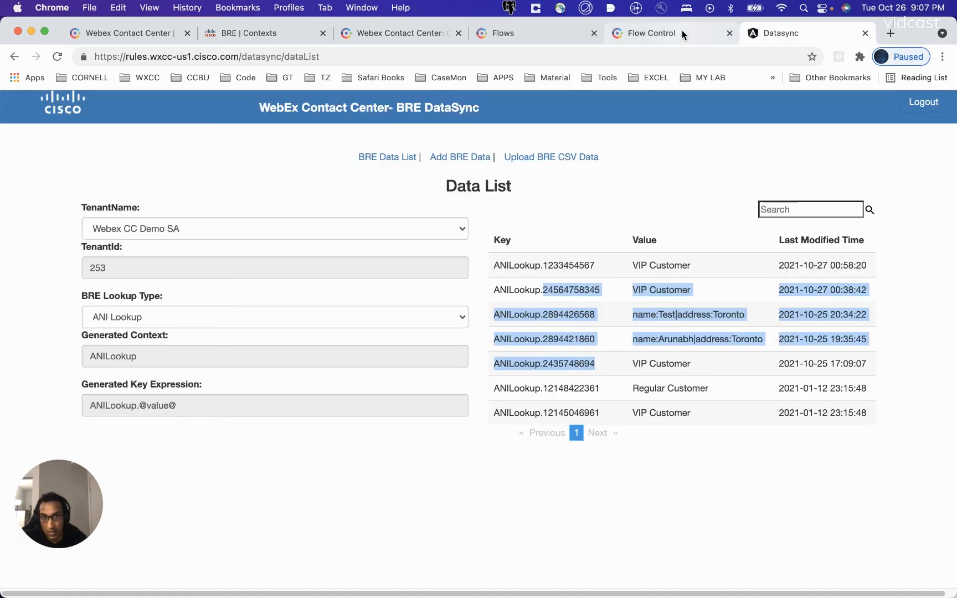
pyautogui.click(682, 31)
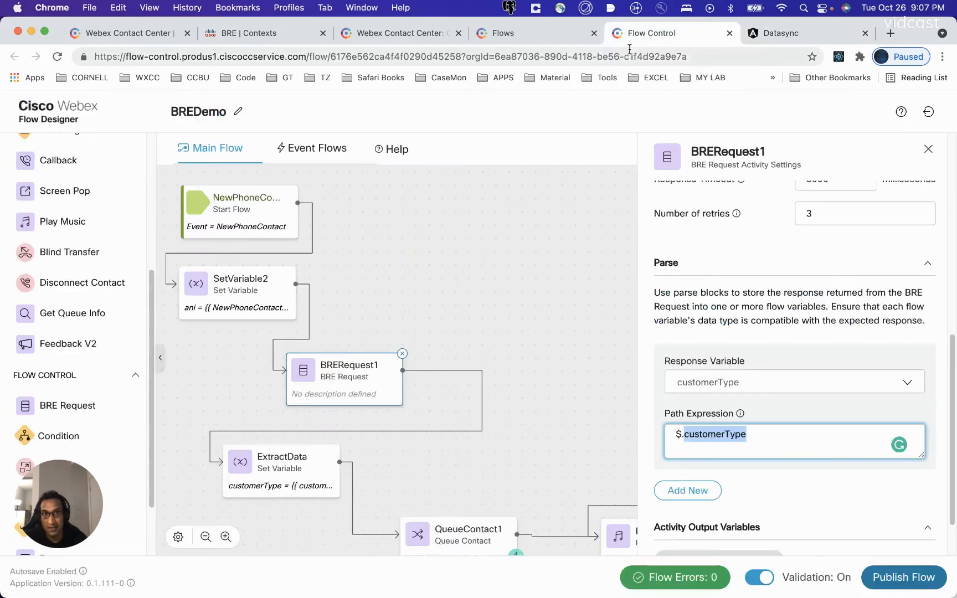
pyautogui.click(751, 439)
pyautogui.press('super+a')
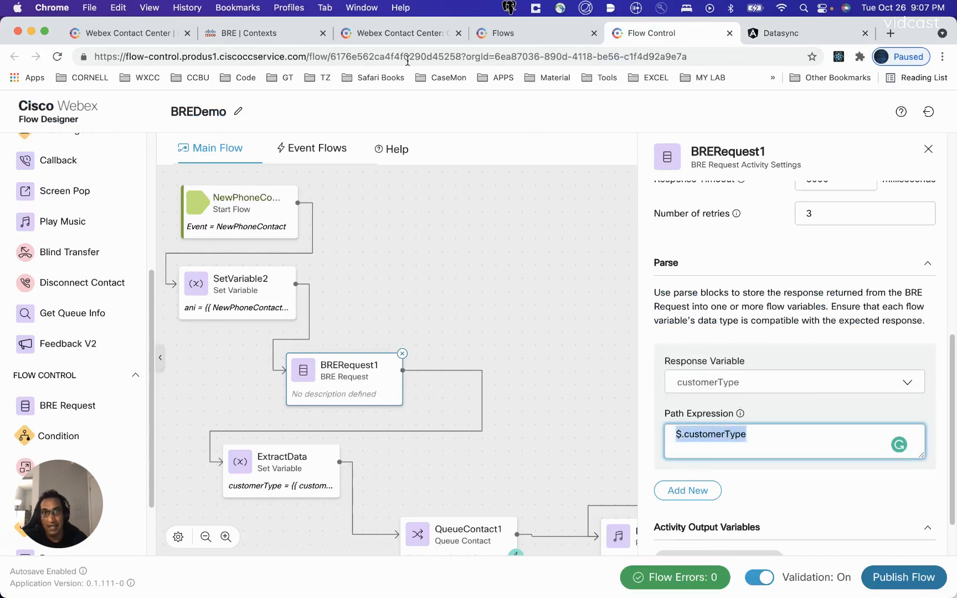
pyautogui.click(279, 36)
pyautogui.moveTo(433, 394)
pyautogui.mouseDown()
pyautogui.moveTo(620, 394)
pyautogui.moveTo(432, 397)
pyautogui.mouseUp()
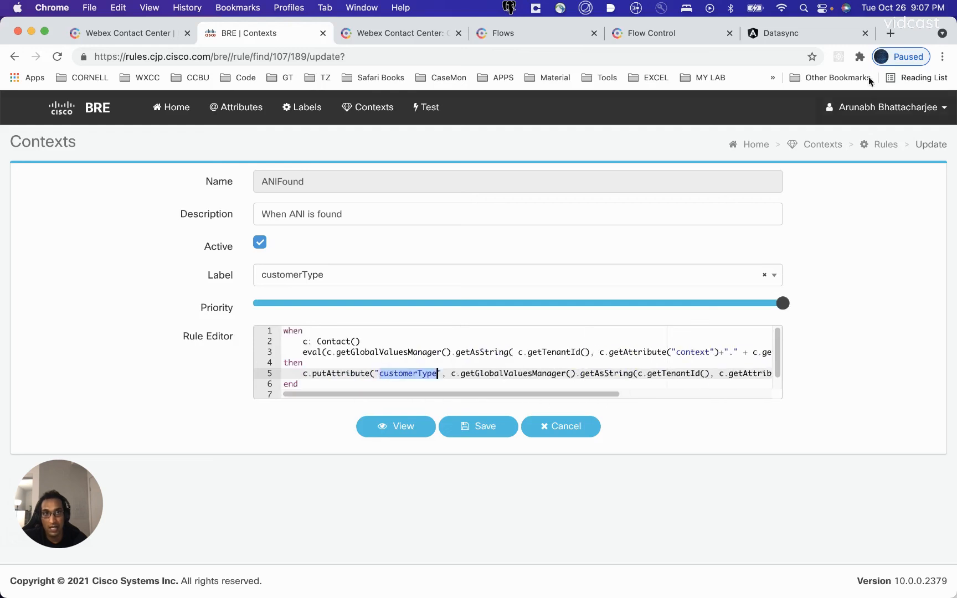
pyautogui.click(785, 35)
pyautogui.click(663, 35)
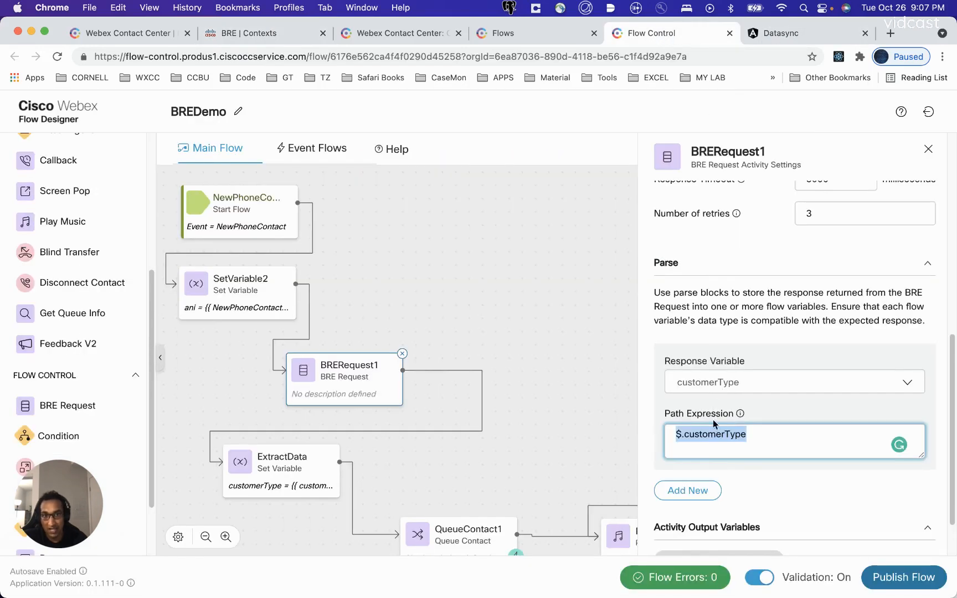
pyautogui.moveTo(399, 463); pyautogui.dragTo(362, 412)
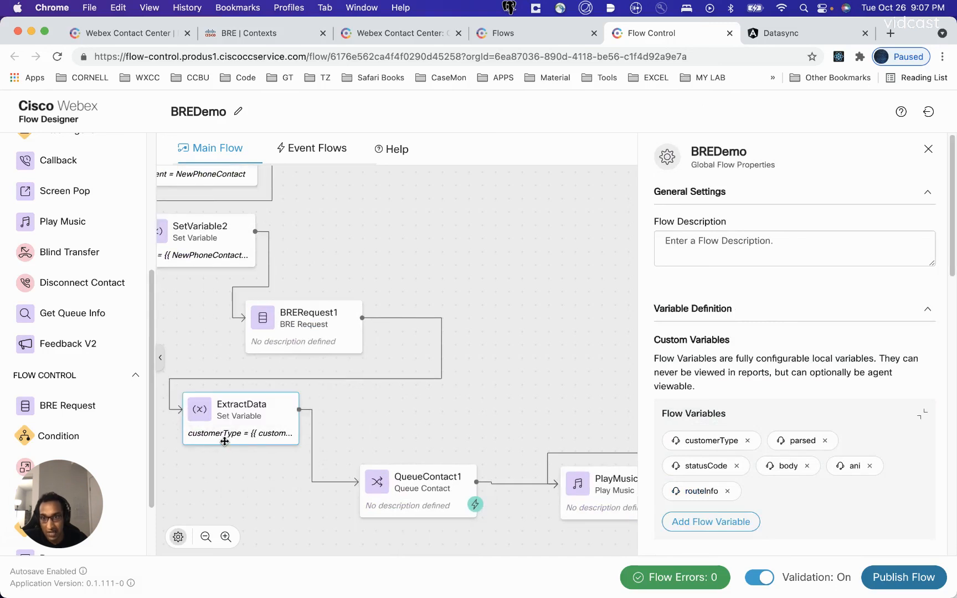
# Step: Open ExtractData and inspect the name-and-address lookup value in the BRE DataSync list
pyautogui.click(249, 432)
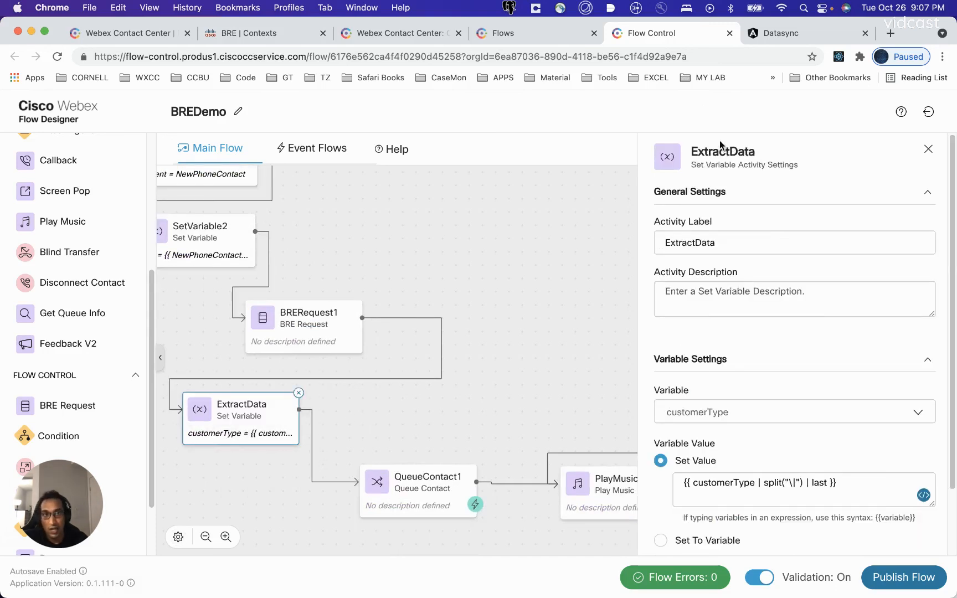
pyautogui.click(776, 34)
pyautogui.click(611, 352)
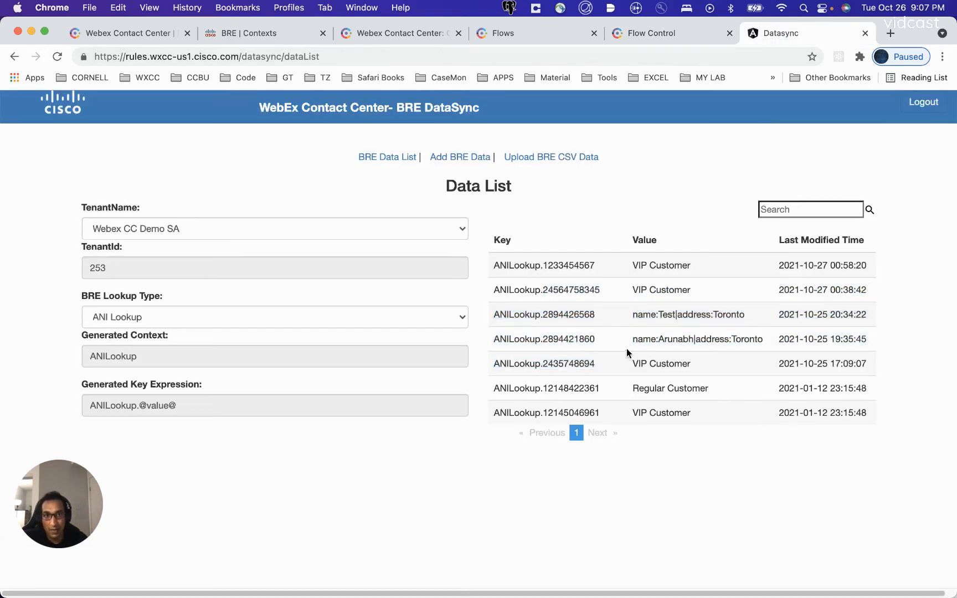
pyautogui.moveTo(635, 341)
pyautogui.mouseDown()
pyautogui.moveTo(766, 344)
pyautogui.moveTo(632, 344)
pyautogui.mouseUp()
pyautogui.click(717, 338)
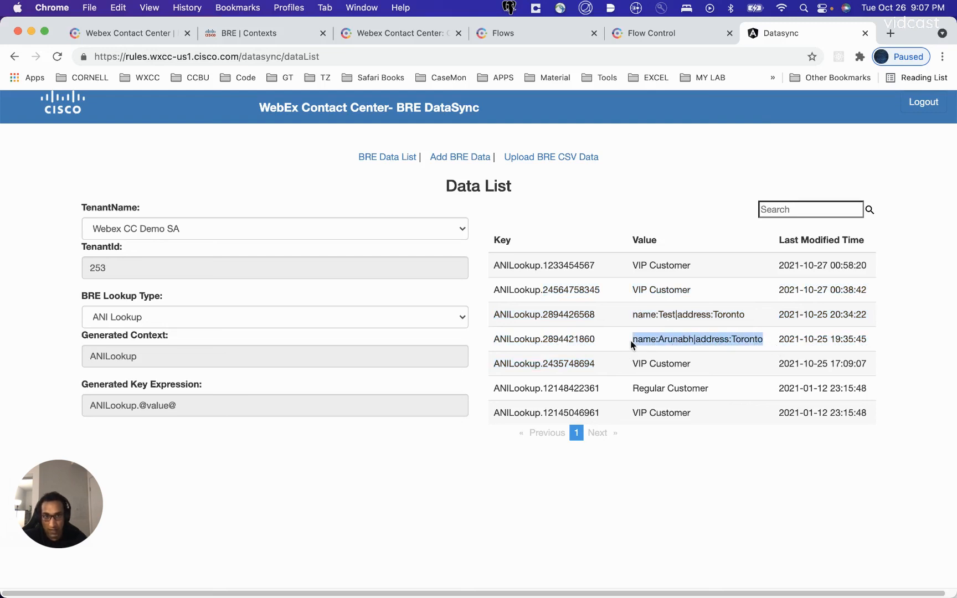
pyautogui.click(698, 341)
pyautogui.moveTo(693, 339); pyautogui.dragTo(633, 341)
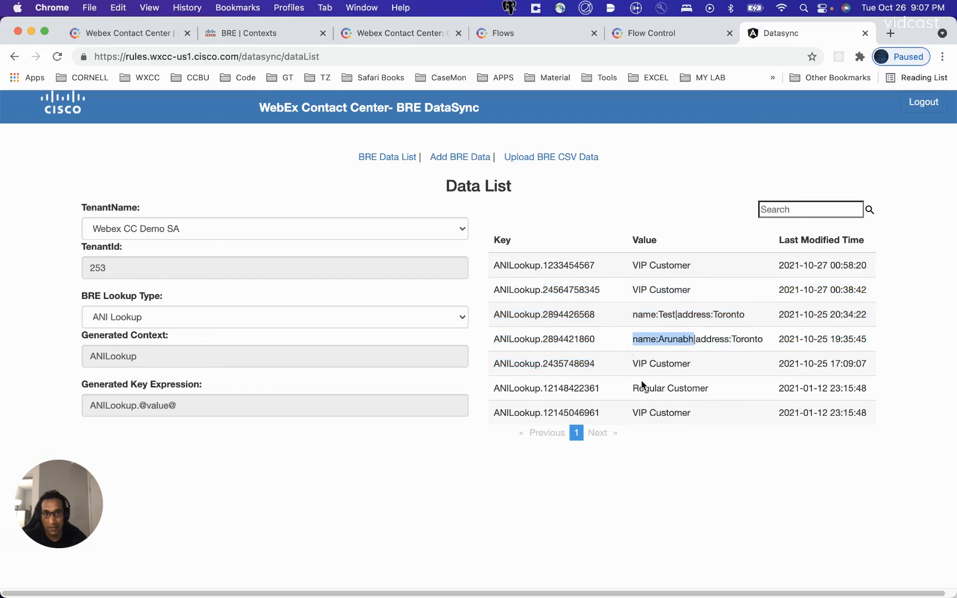
pyautogui.click(660, 28)
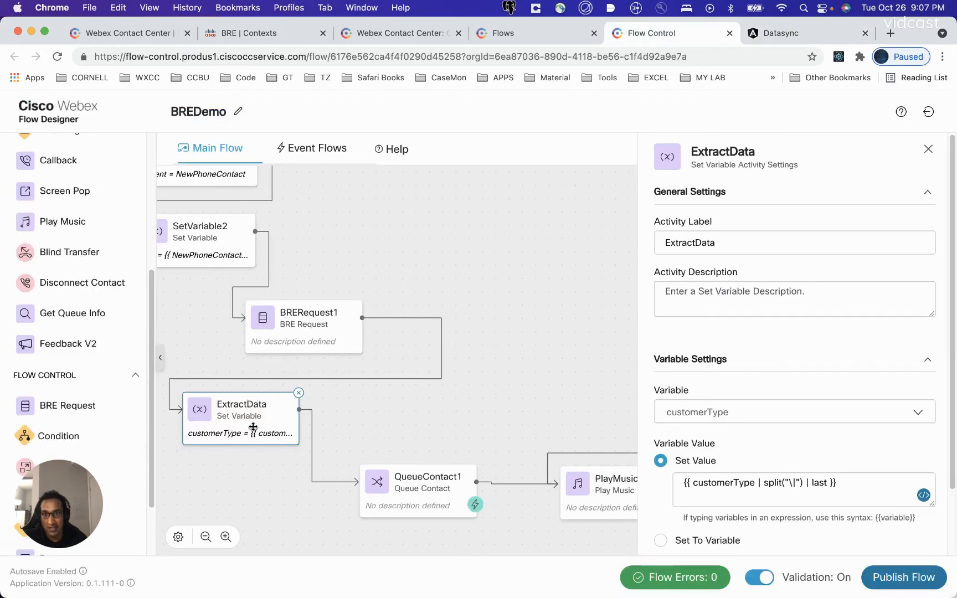
# Step: Paste the copied lookup value as the customerType sample in Test Expression and run it
pyautogui.click(923, 495)
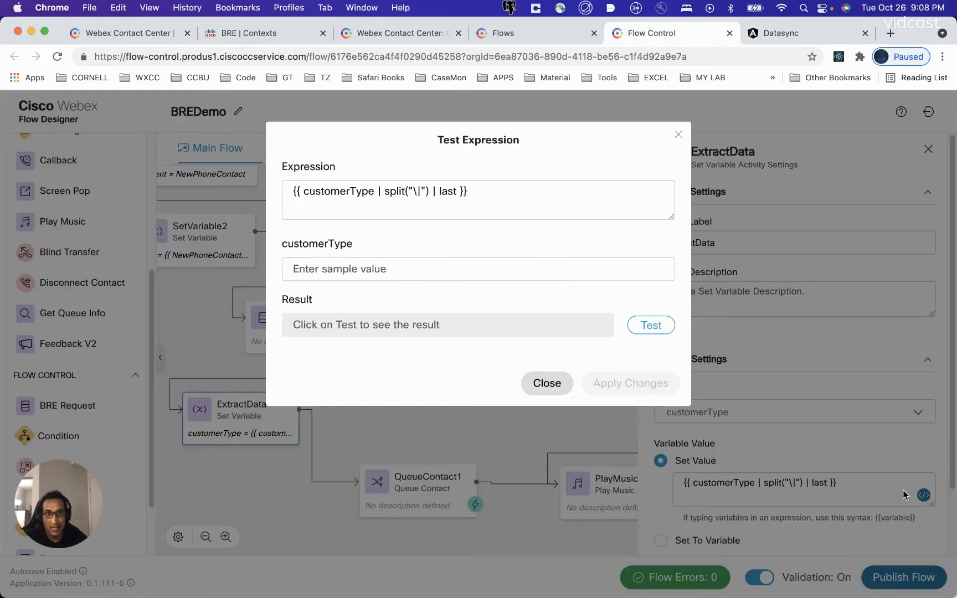
pyautogui.click(419, 191)
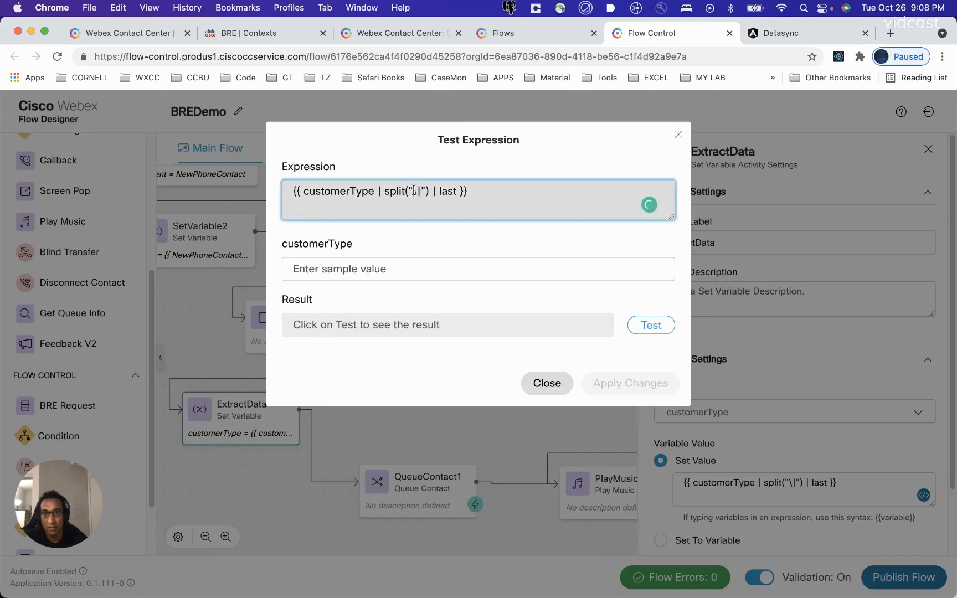
pyautogui.click(780, 34)
pyautogui.moveTo(633, 339); pyautogui.dragTo(772, 339)
pyautogui.press('super+c')
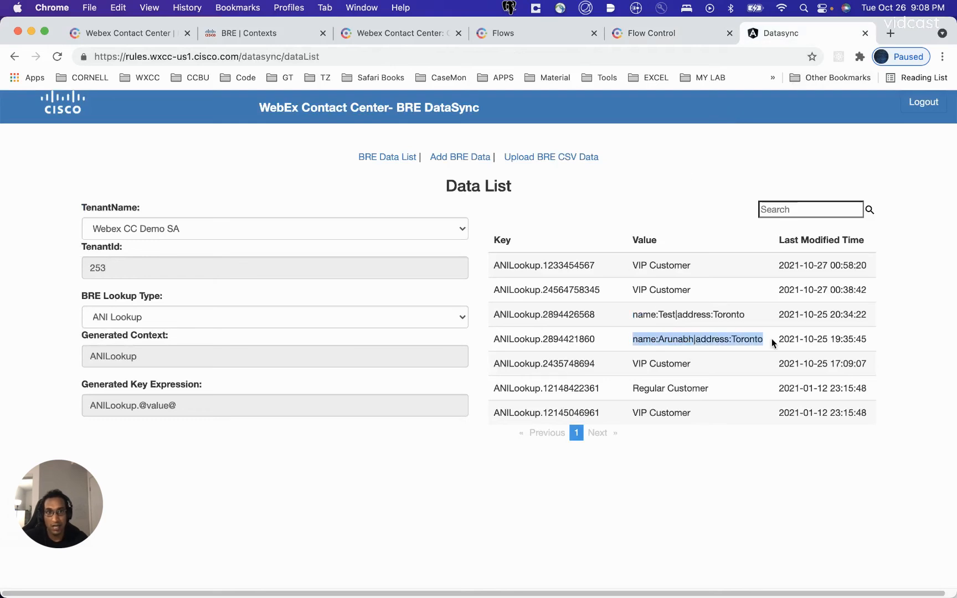
pyautogui.click(680, 35)
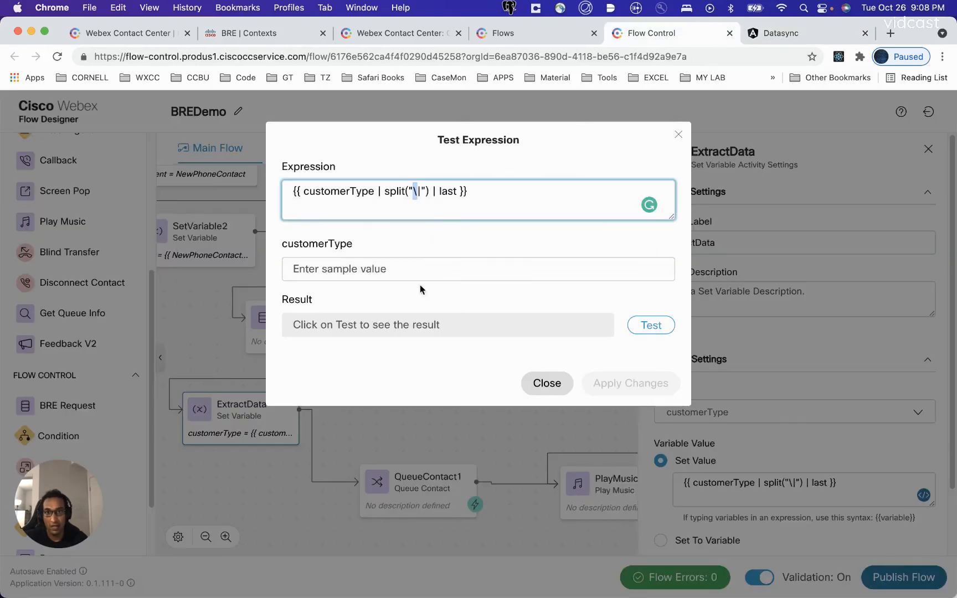
pyautogui.click(430, 269)
pyautogui.press('super+v')
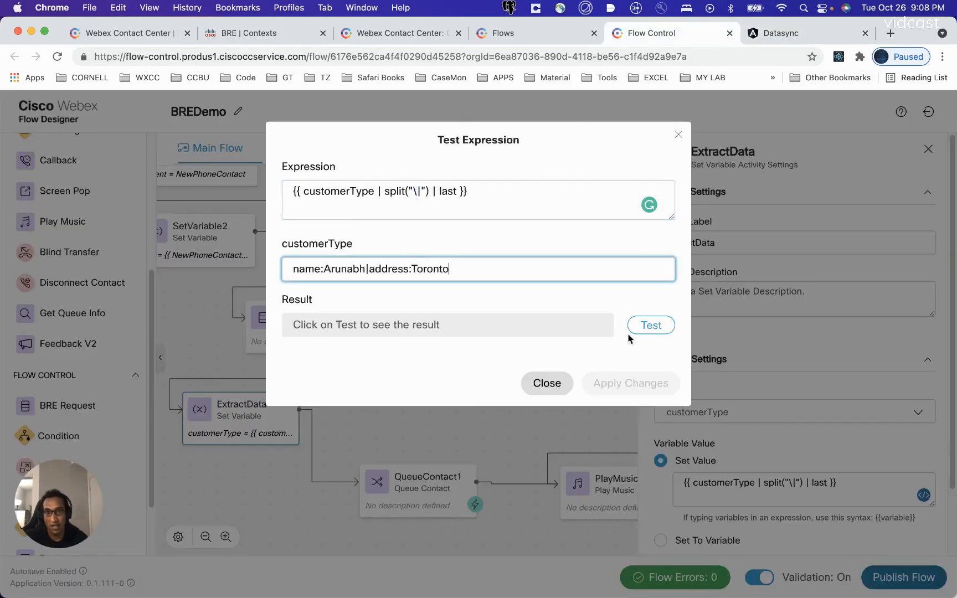
pyautogui.click(663, 328)
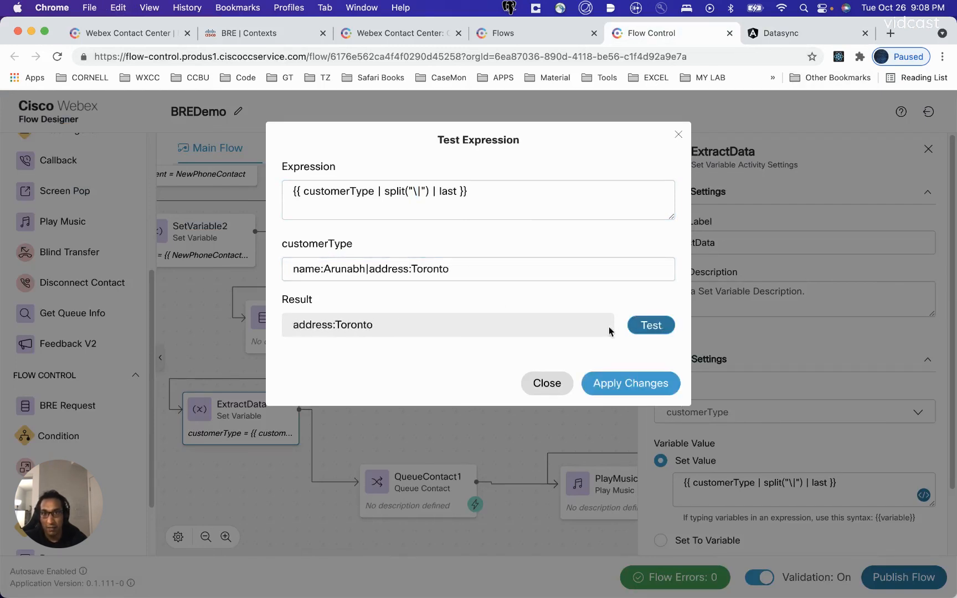
# Step: Compare first (name part) against last (address:Toronto), keeping last in the expression
pyautogui.doubleClick(445, 191)
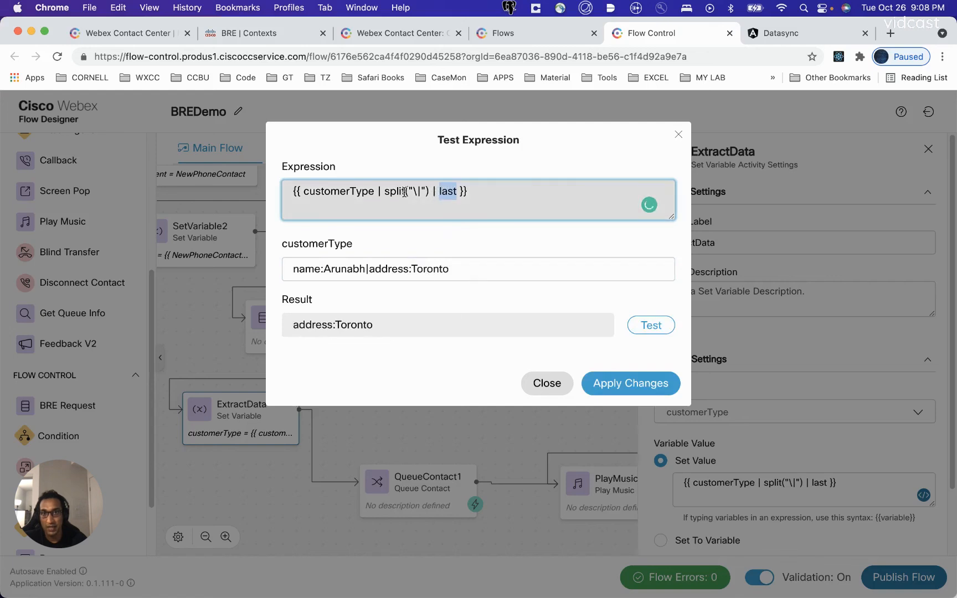
pyautogui.moveTo(371, 270); pyautogui.dragTo(474, 269)
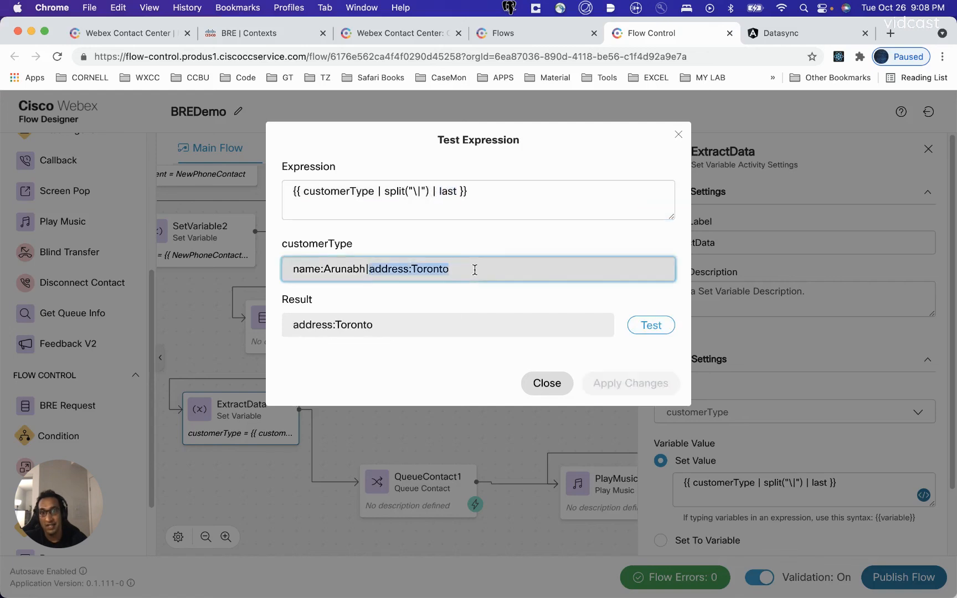
pyautogui.doubleClick(454, 192)
pyautogui.write('first')
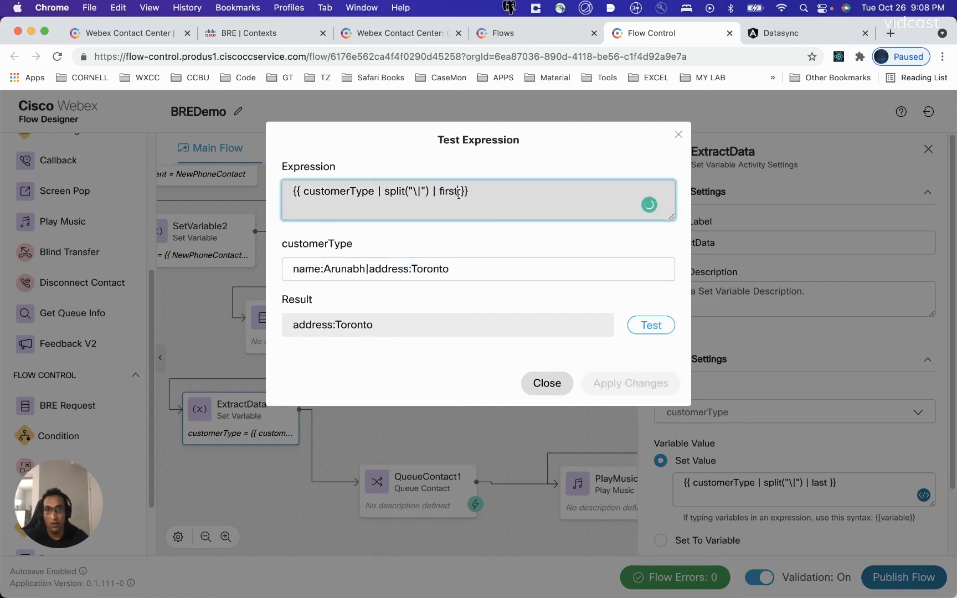
pyautogui.click(651, 325)
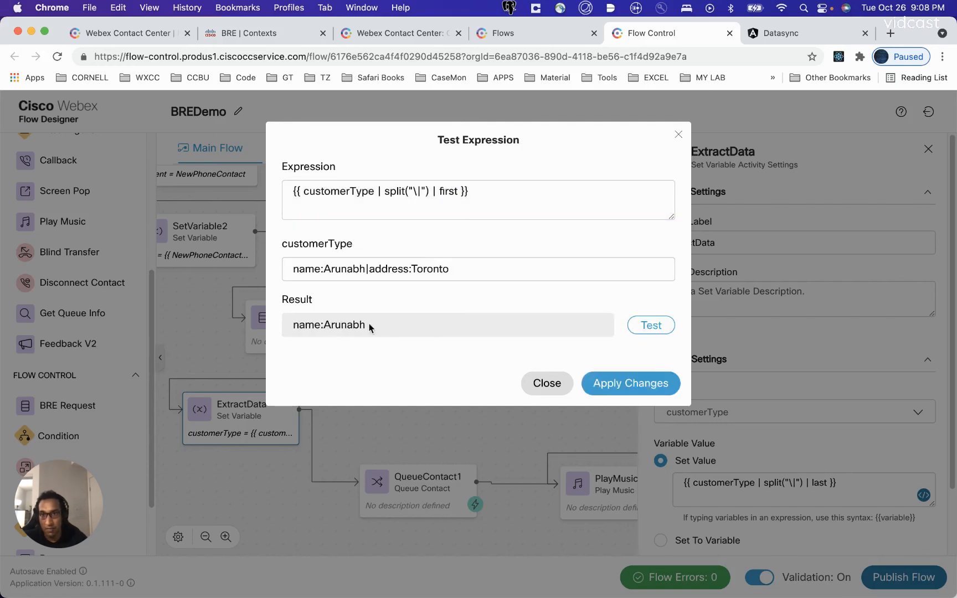
pyautogui.moveTo(369, 327); pyautogui.dragTo(280, 326)
pyautogui.doubleClick(447, 191)
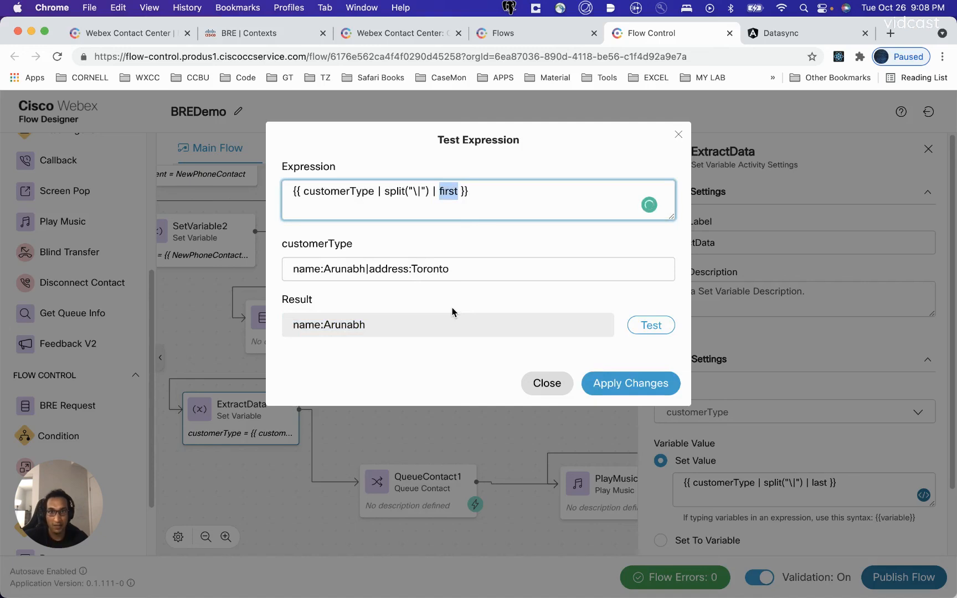
pyautogui.write('last')
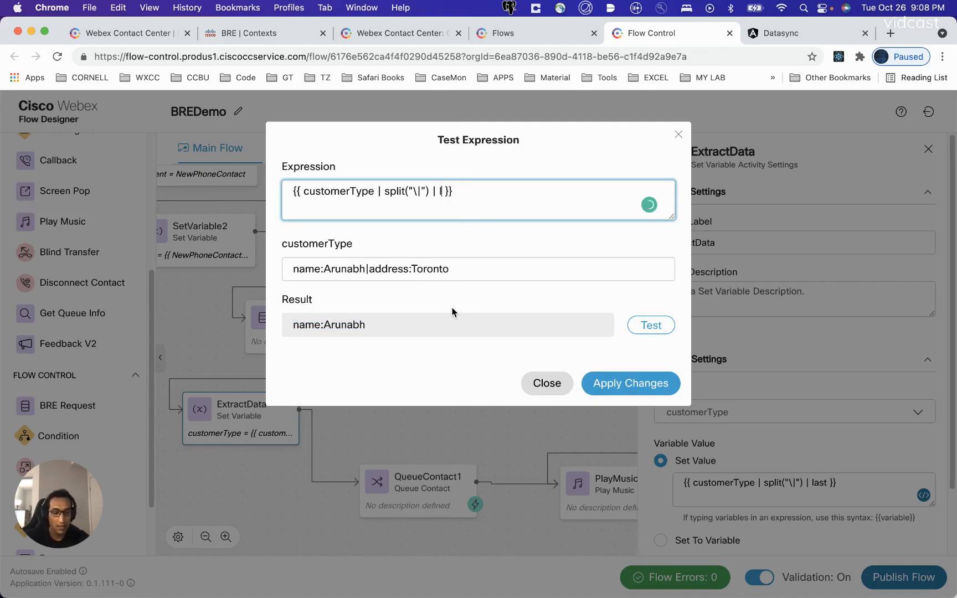
pyautogui.click(657, 327)
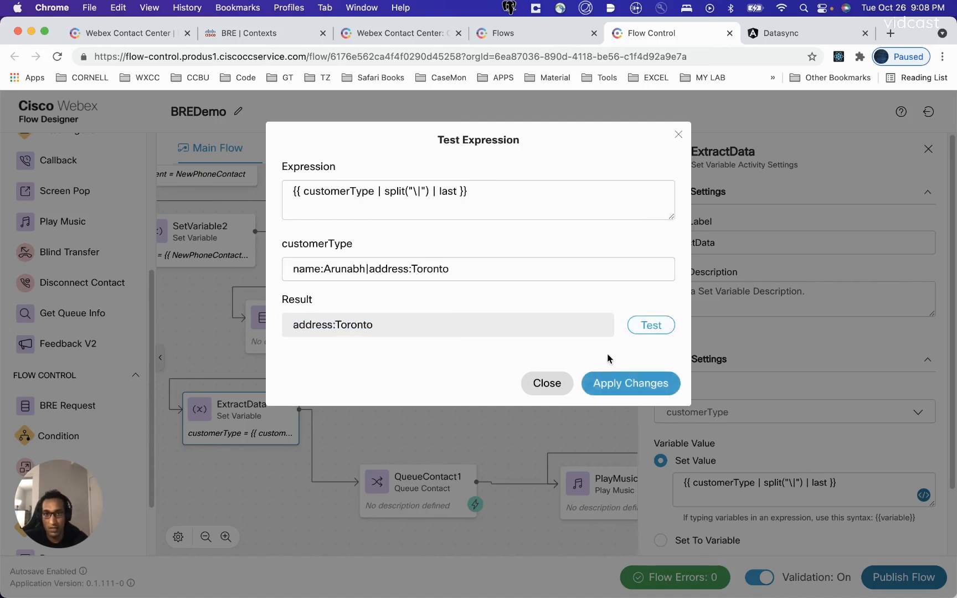
# Step: Apply the tested expression to ExtractData and reopen its settings
pyautogui.click(605, 384)
pyautogui.moveTo(539, 372); pyautogui.dragTo(509, 307)
pyautogui.click(243, 371)
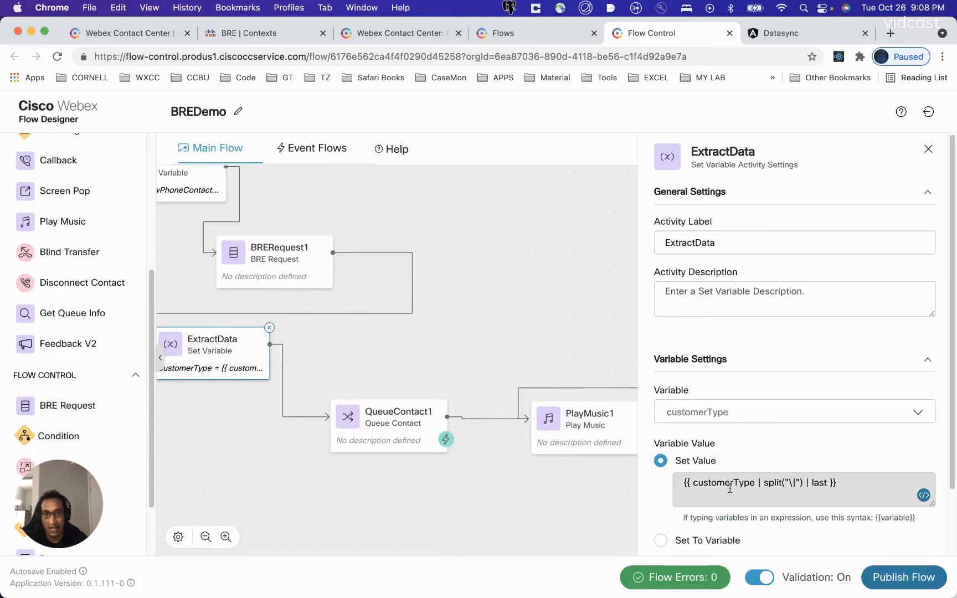
# Step: Publish the BREDemo flow with Publish Flow and confirm, then go to the Flows list
pyautogui.moveTo(499, 322); pyautogui.dragTo(488, 285)
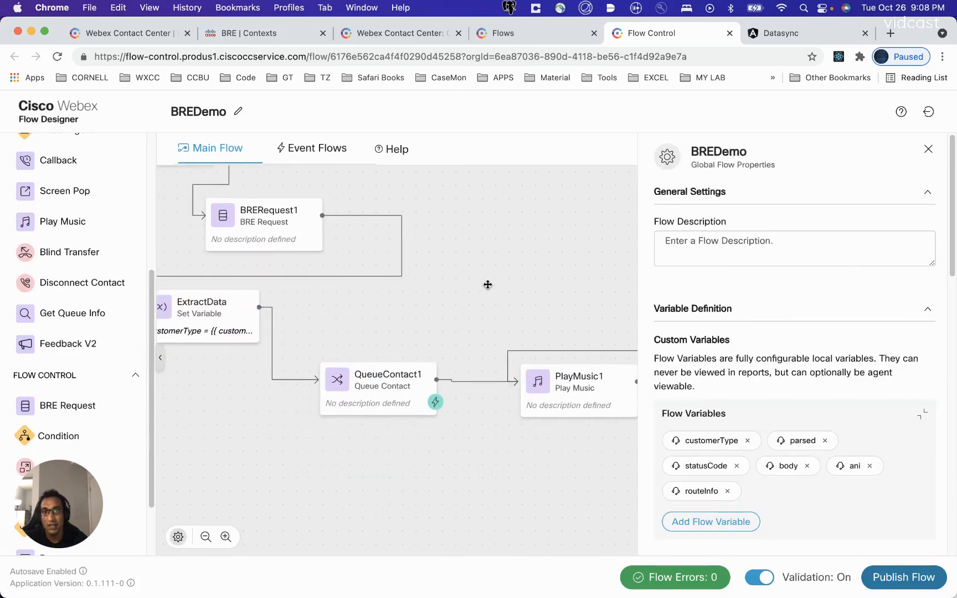
pyautogui.click(314, 150)
pyautogui.click(229, 149)
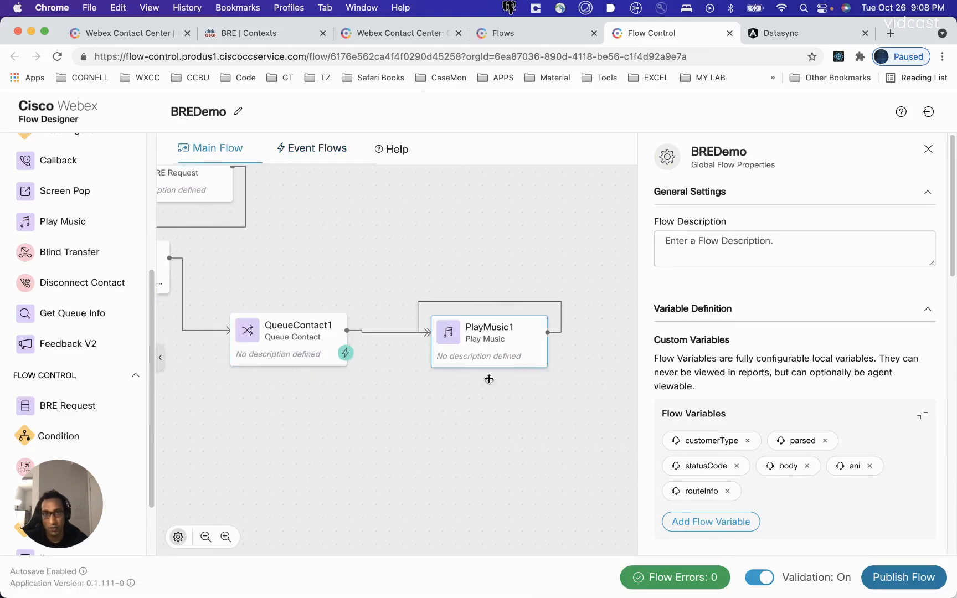
pyautogui.click(913, 577)
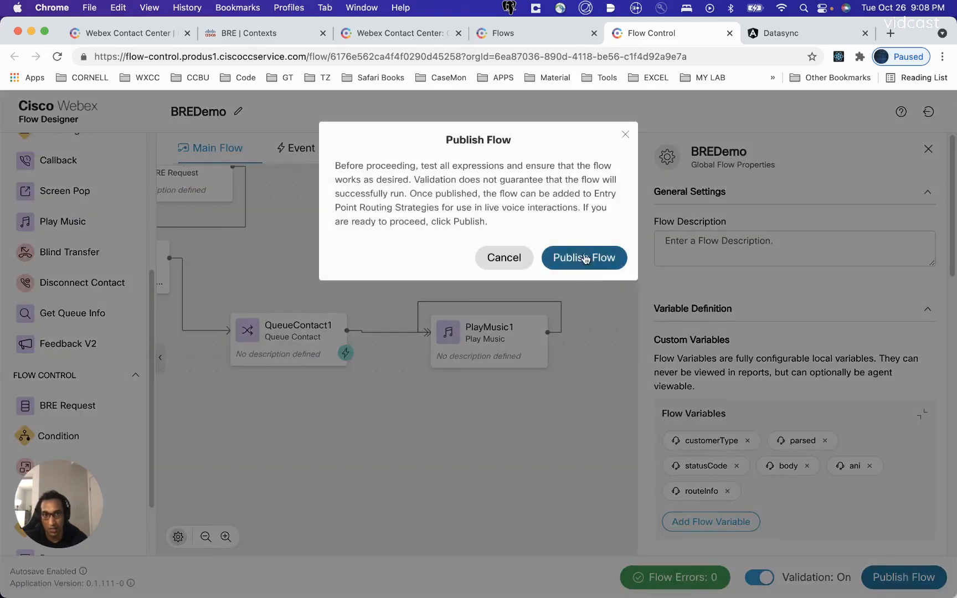
pyautogui.click(562, 258)
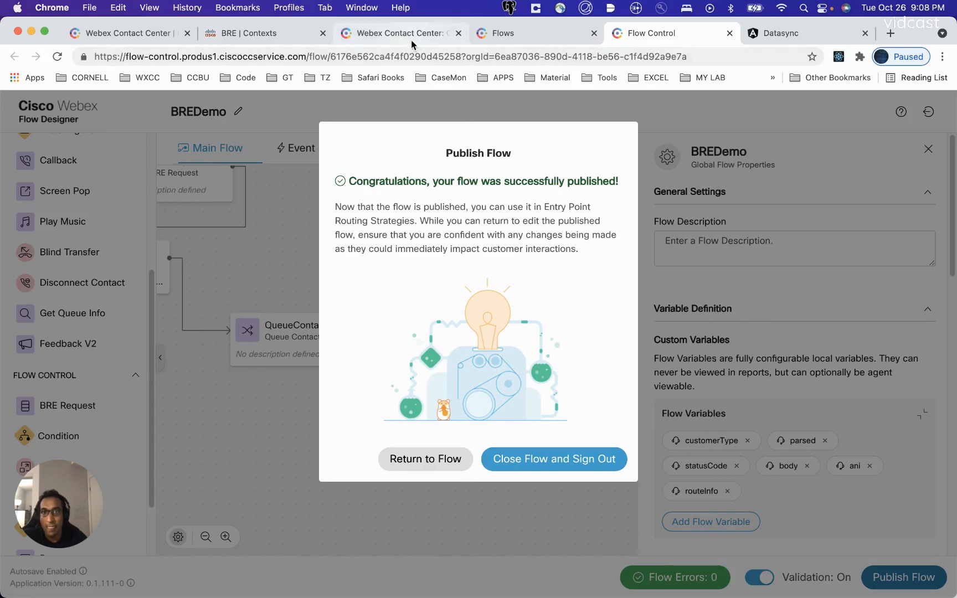
pyautogui.click(540, 35)
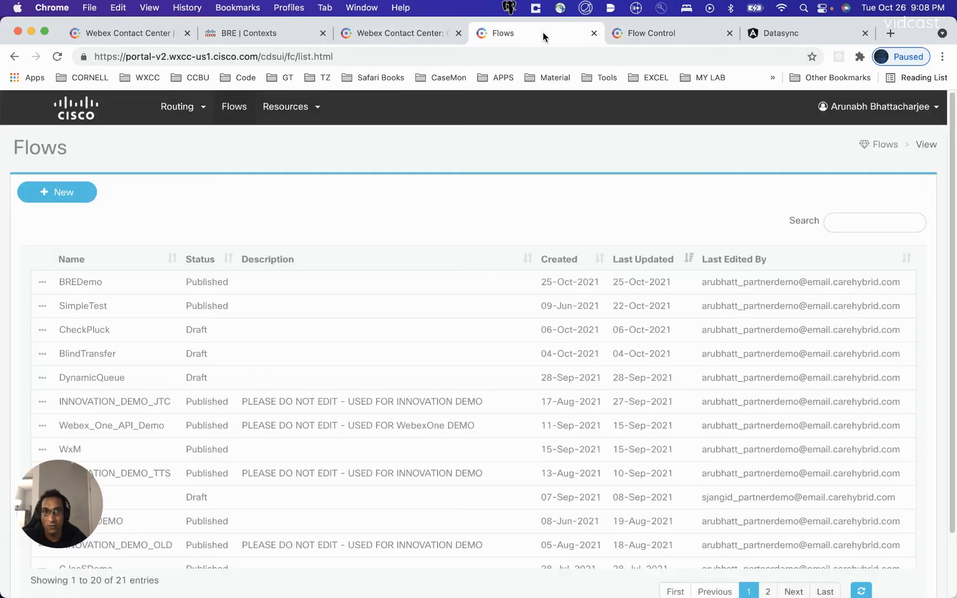
# Step: Answer the test call on the agent desktop and verify Customer Type reads address:Toronto
pyautogui.click(429, 29)
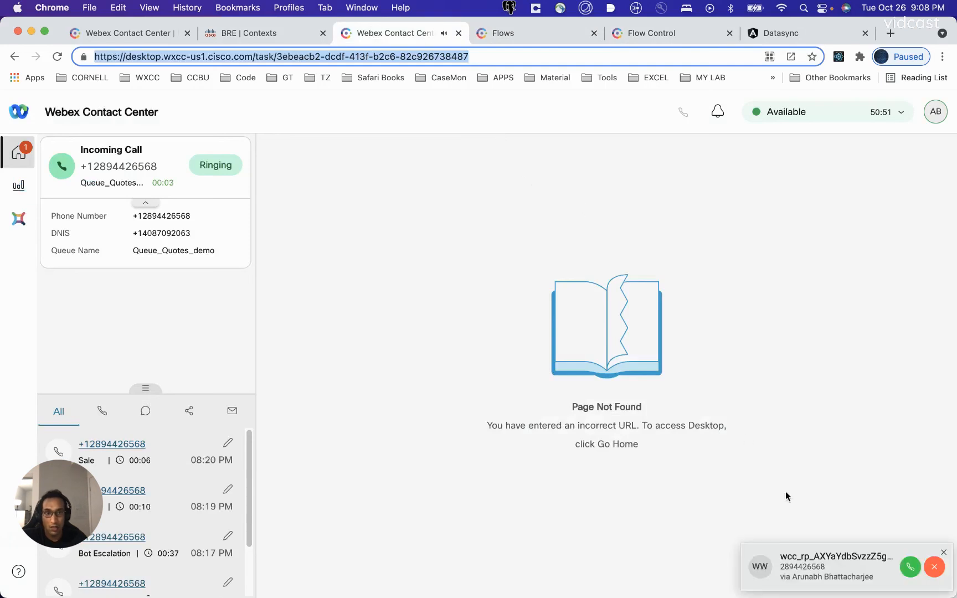
pyautogui.click(909, 567)
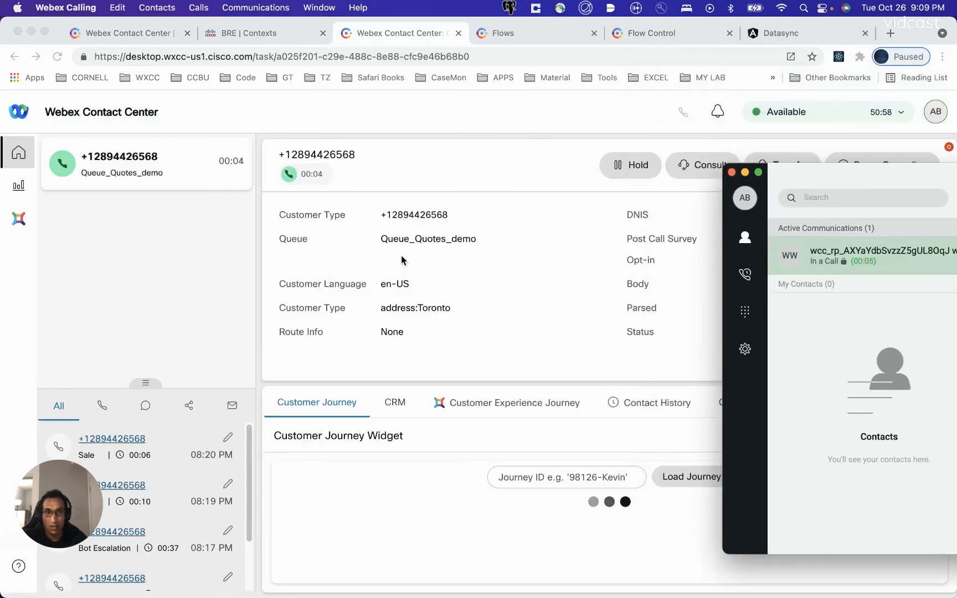
pyautogui.click(300, 305)
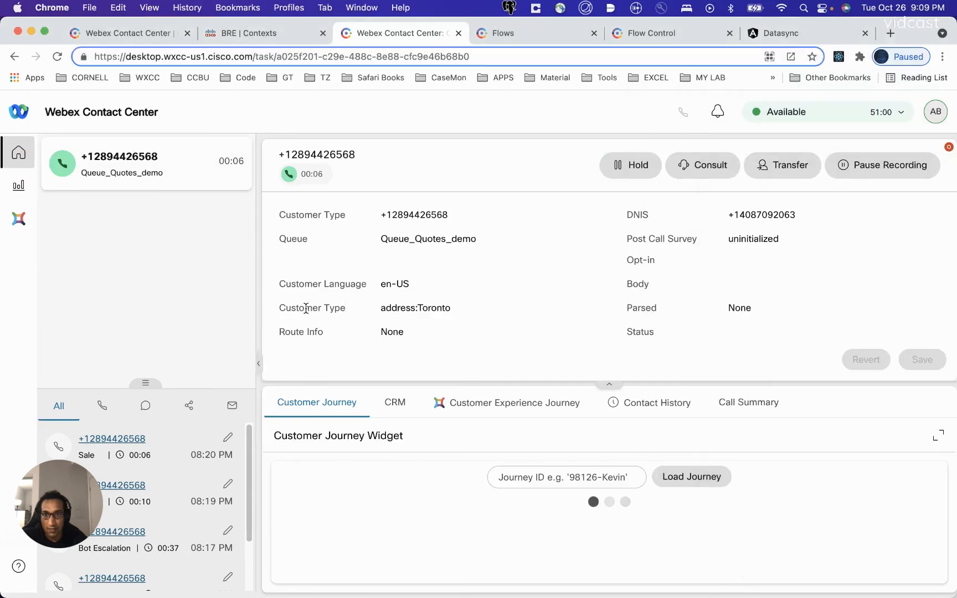
pyautogui.doubleClick(306, 308)
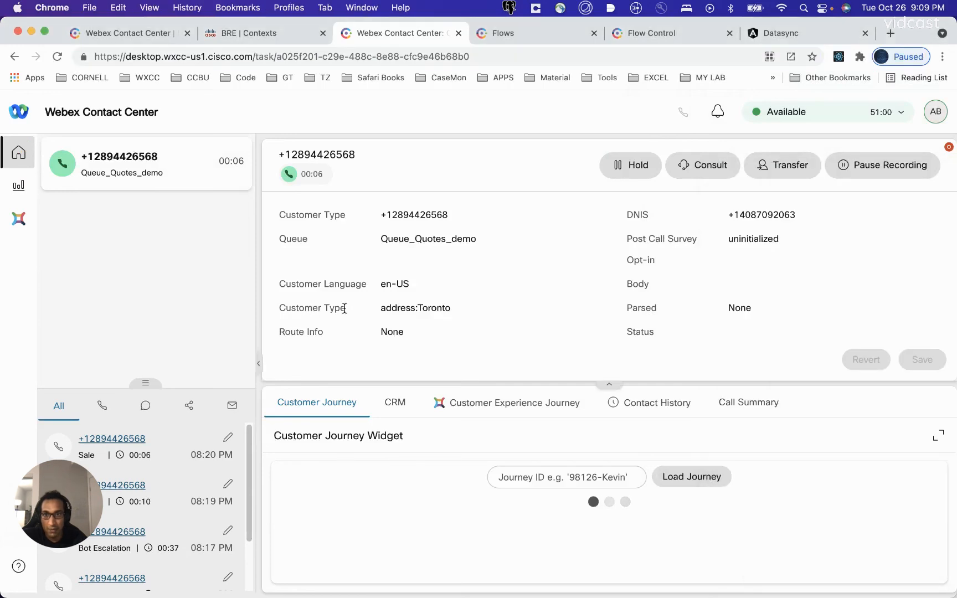
pyautogui.click(383, 310)
pyautogui.doubleClick(453, 308)
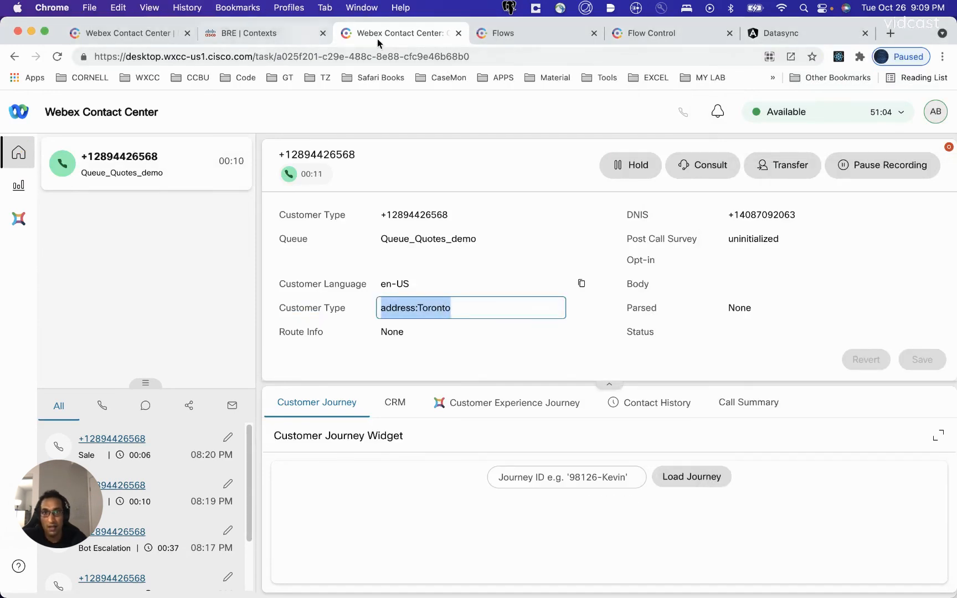
pyautogui.click(284, 36)
pyautogui.click(532, 39)
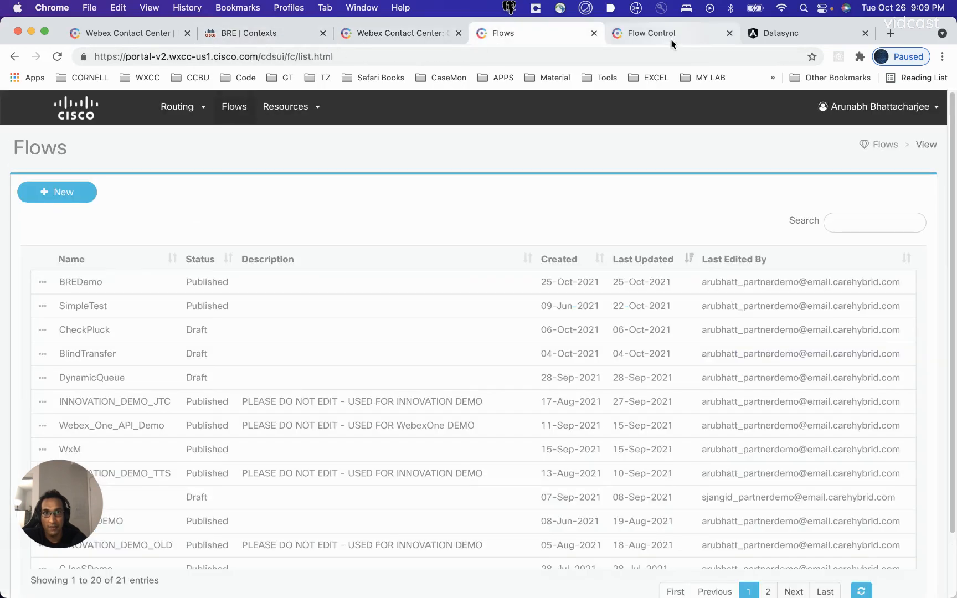
# Step: Back in BREDemo, dismiss the publish message and open Edit for the customerType variable
pyautogui.click(671, 40)
pyautogui.click(421, 455)
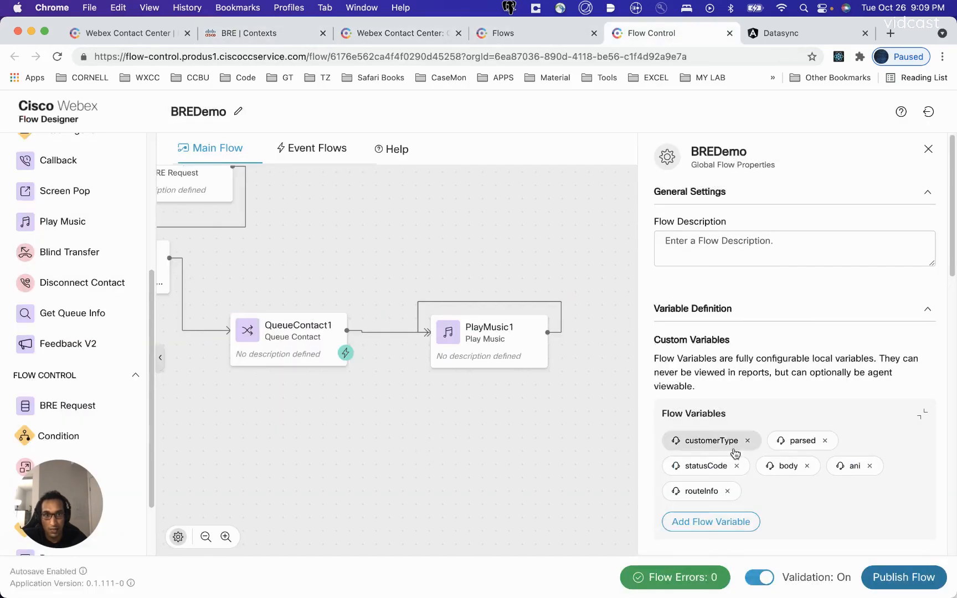
pyautogui.click(712, 441)
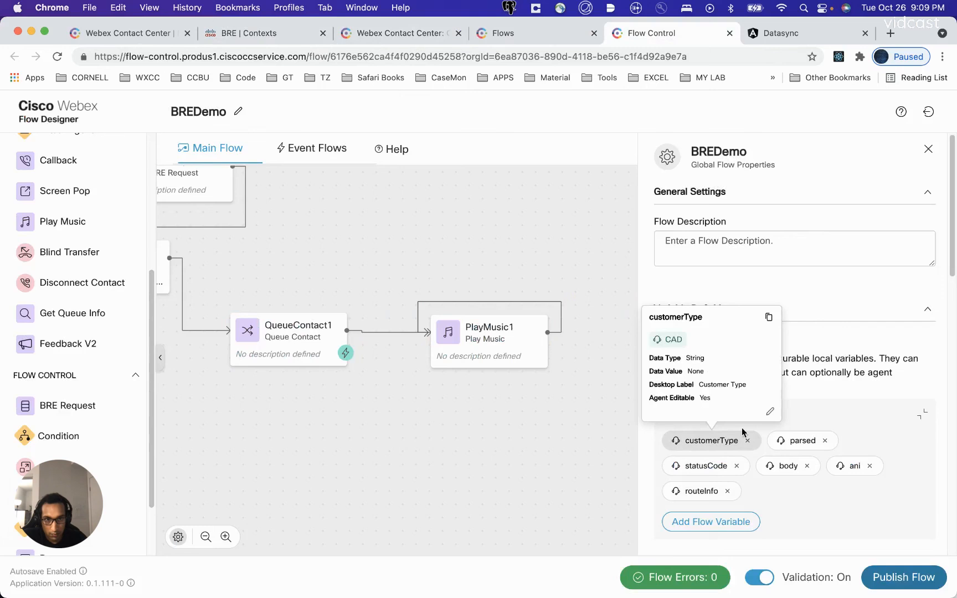
pyautogui.click(771, 414)
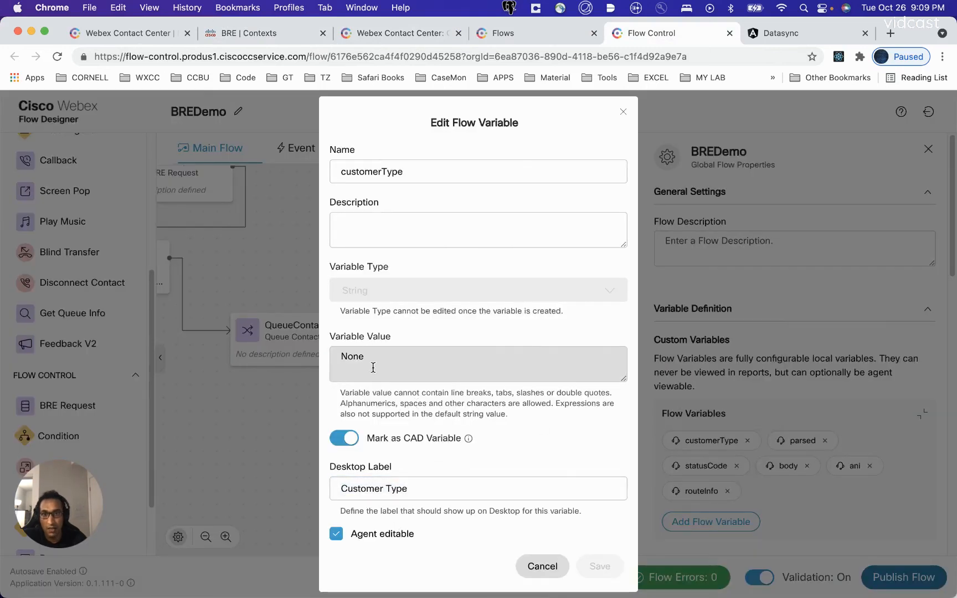